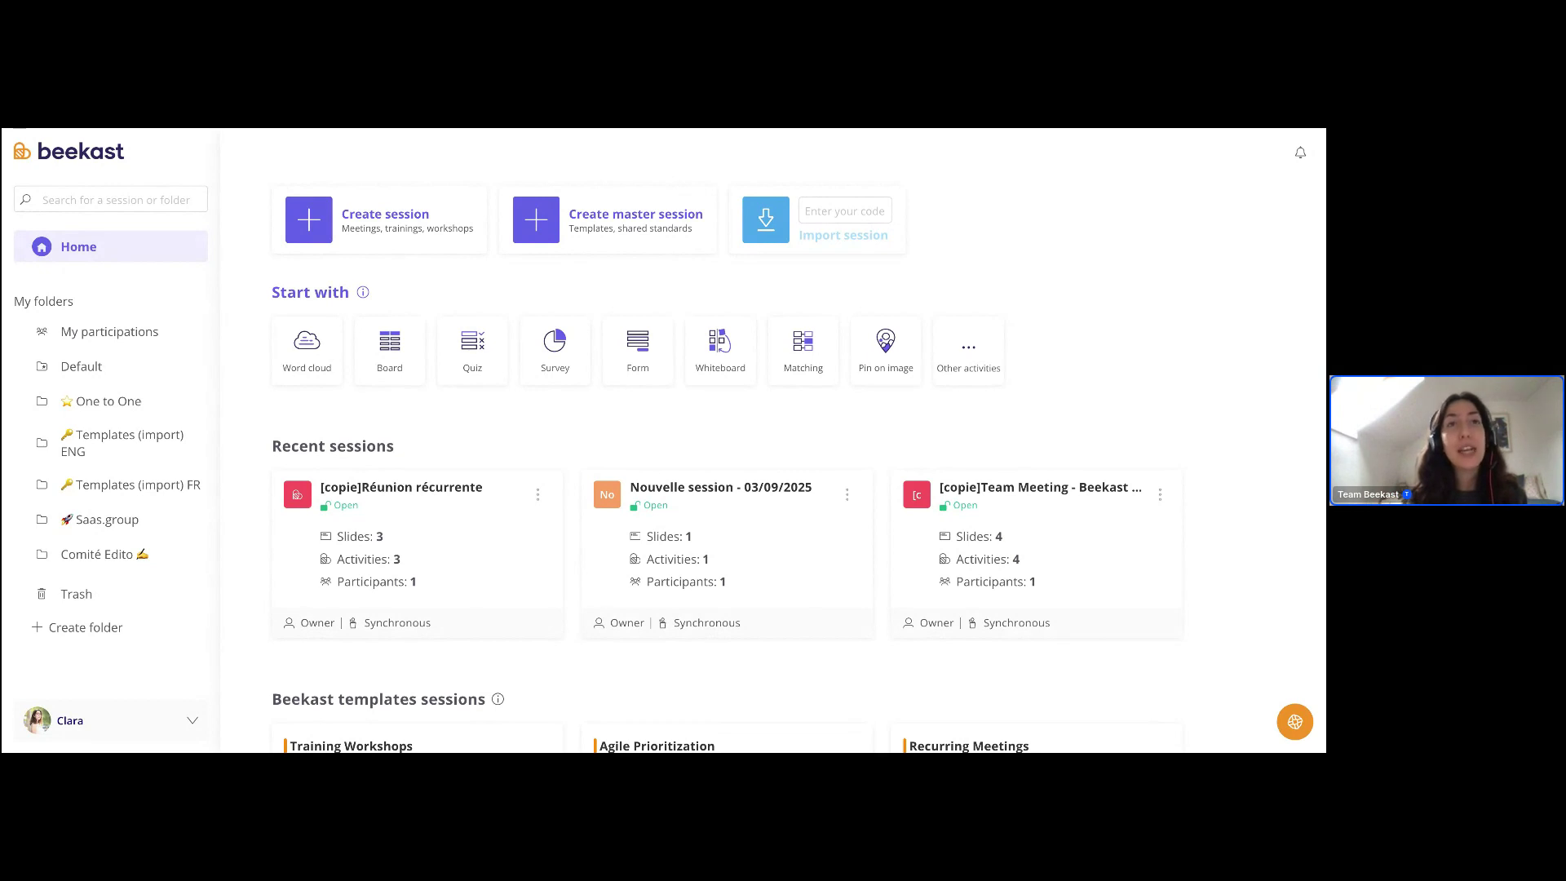
- Open the Help Center, select its heading text, then close it again
{"action": "left_click", "coordinate": [1295, 722]}
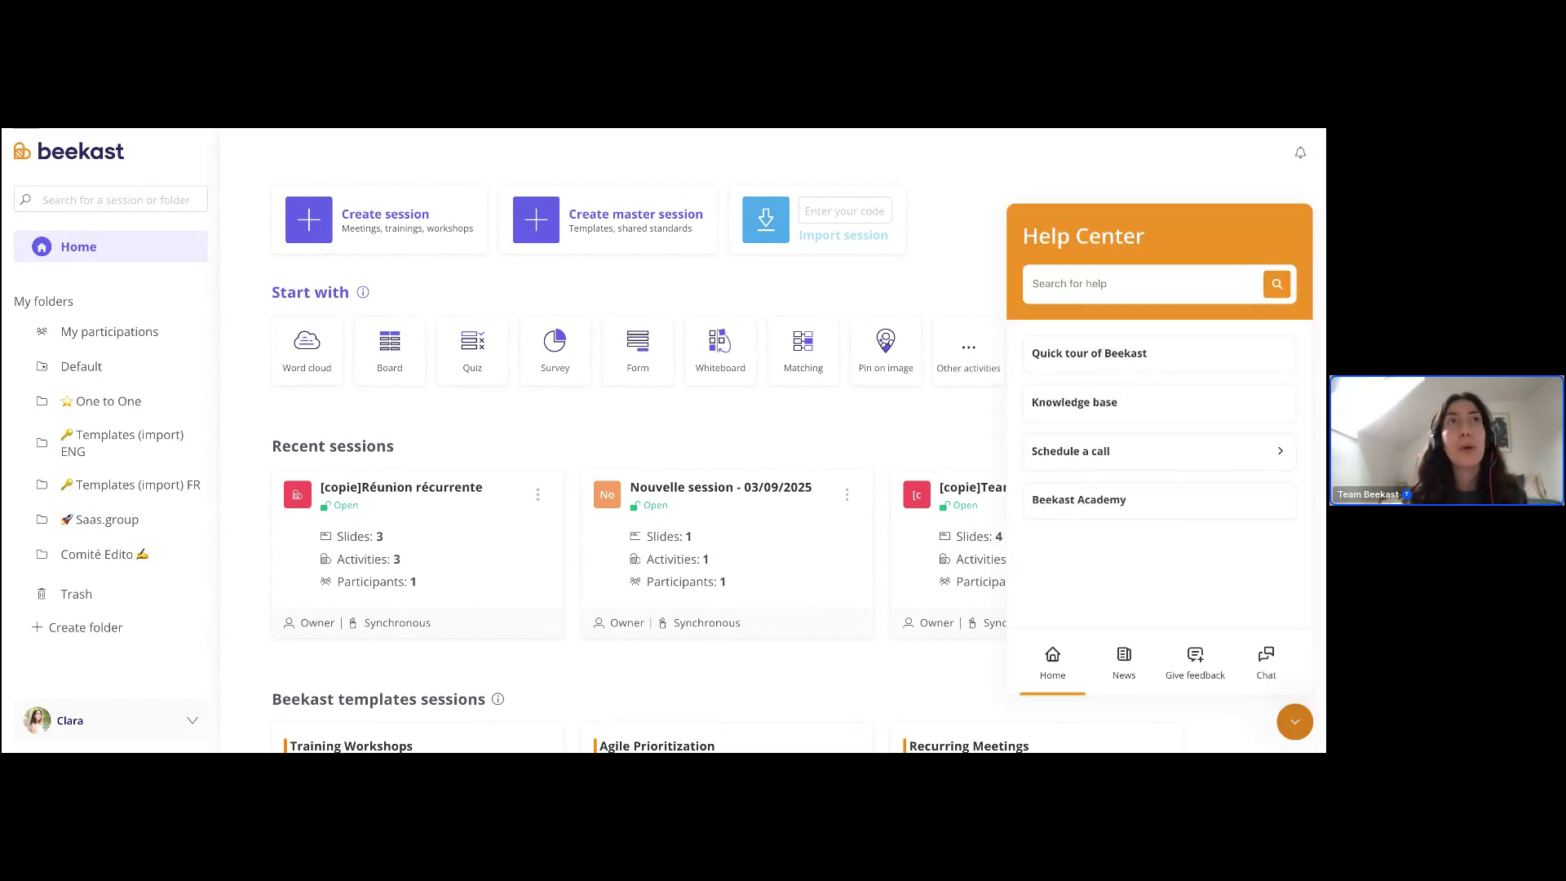
{"action": "triple_click", "coordinate": [1148, 235]}
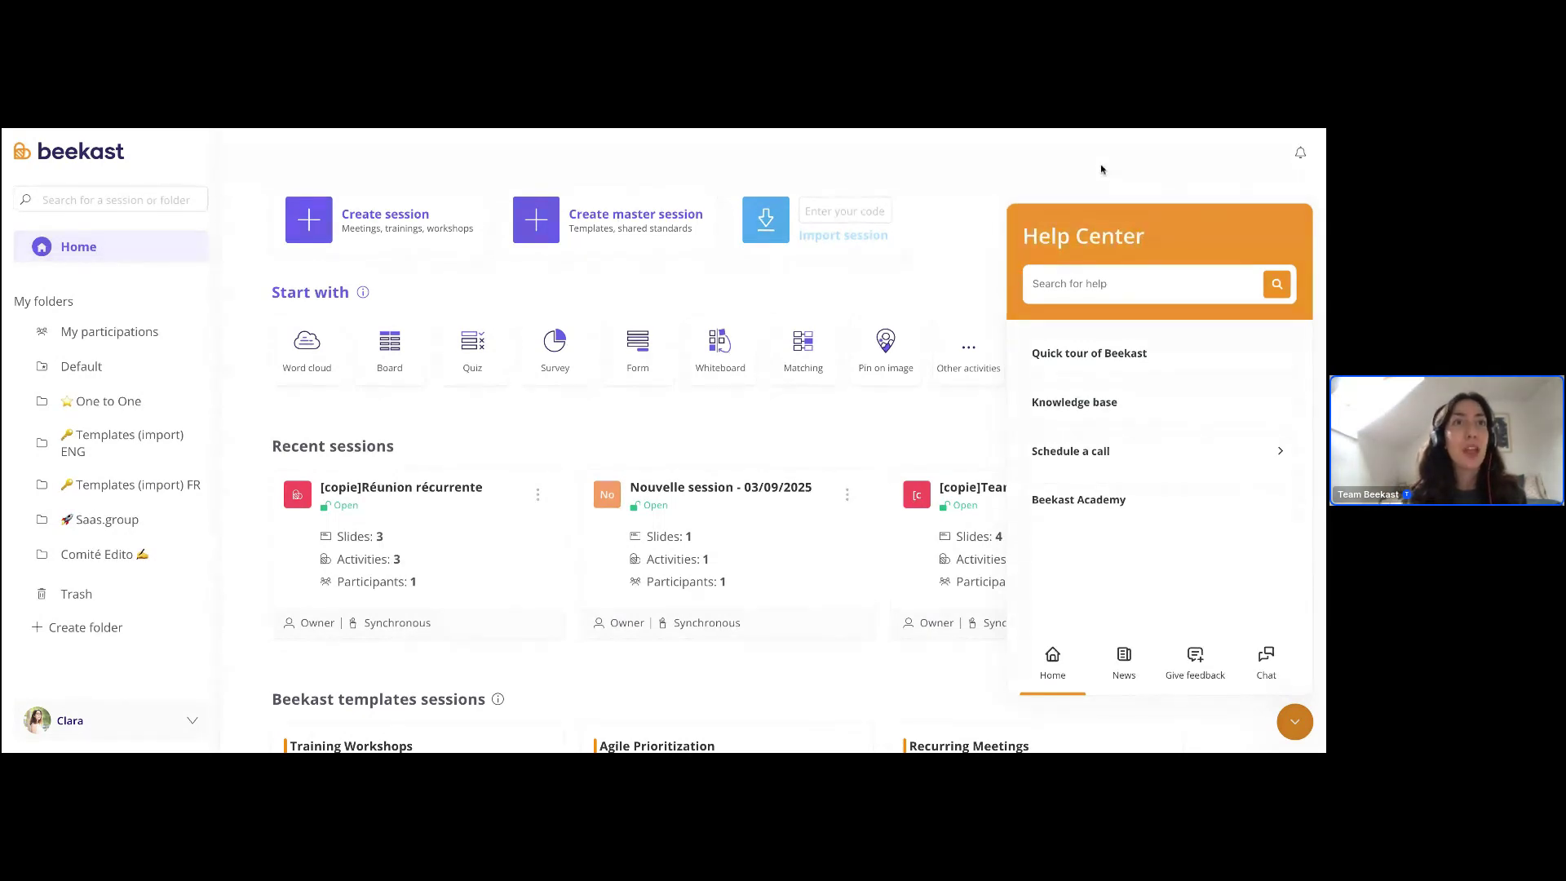
{"action": "left_click", "coordinate": [1302, 723]}
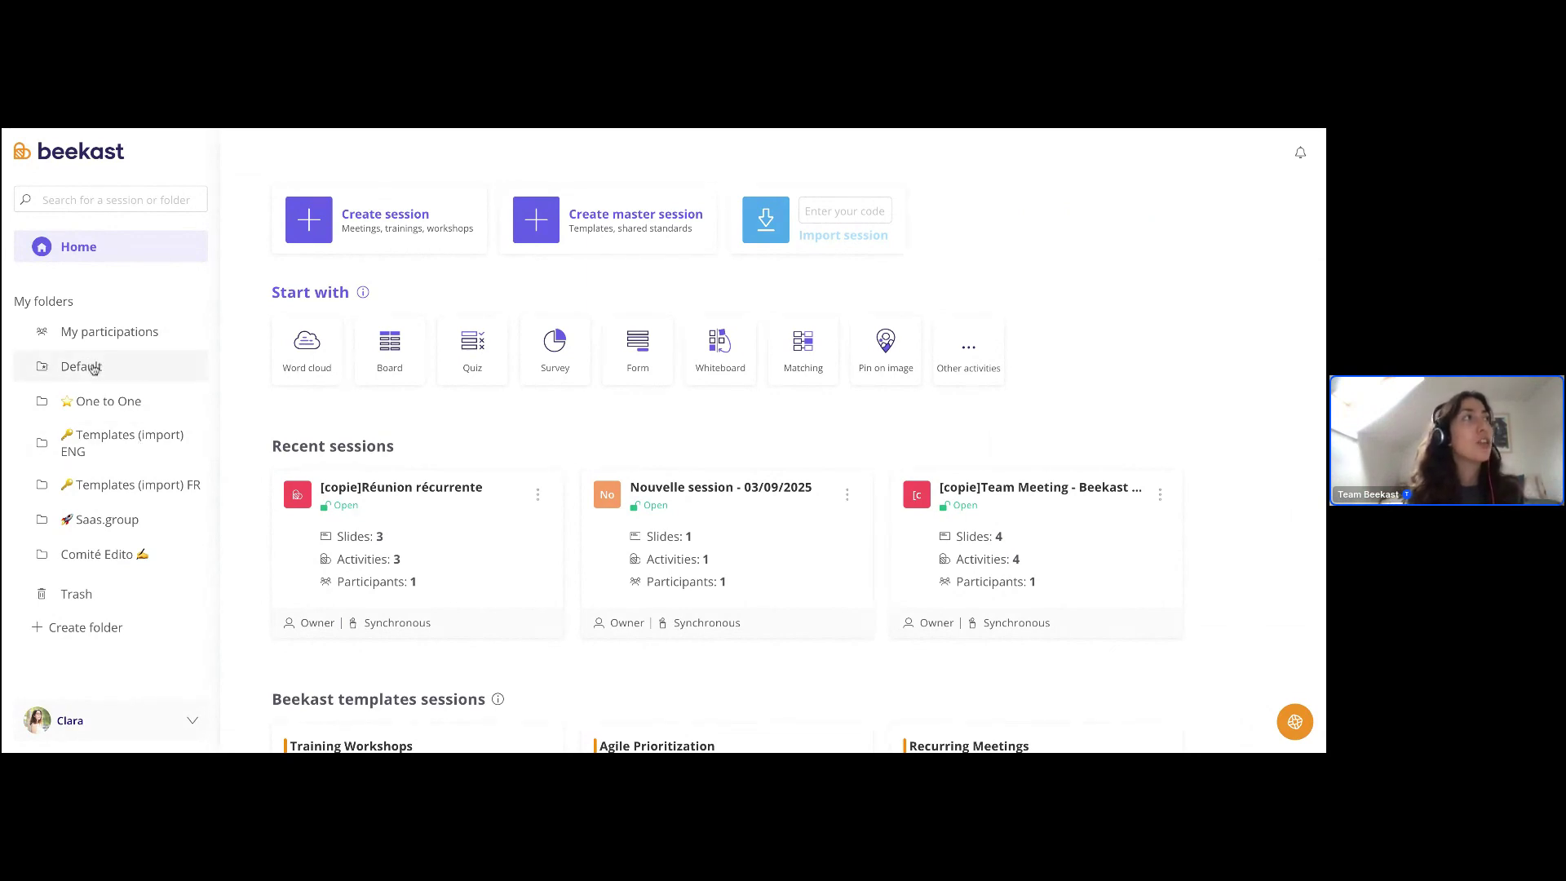
- Browse the Default folder's sessions, then return Home and scroll through the page
{"action": "left_click", "coordinate": [94, 369]}
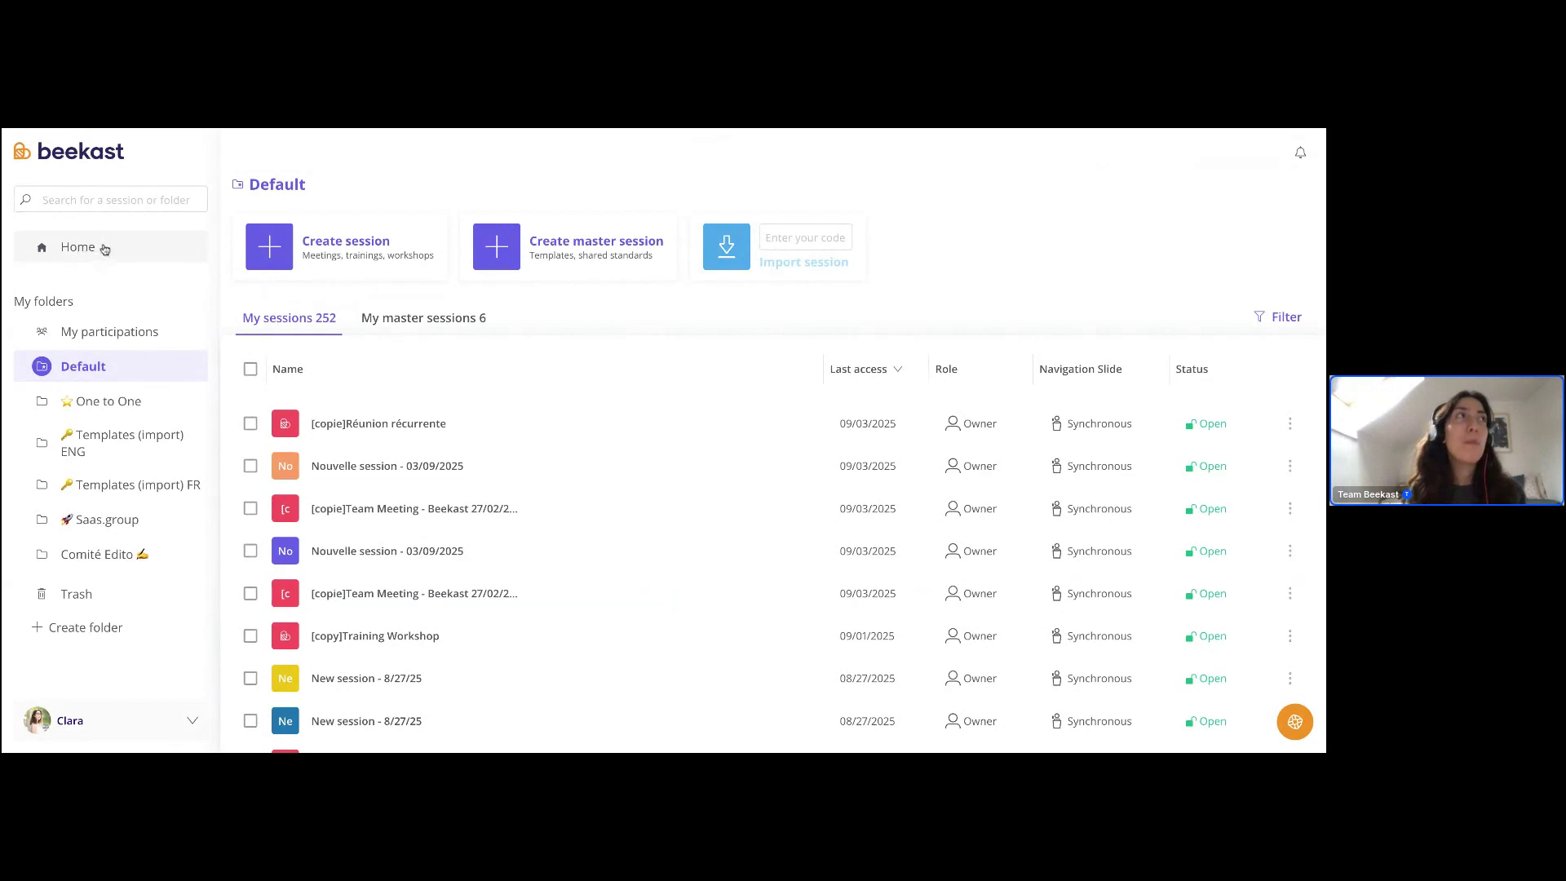
{"action": "left_click", "coordinate": [98, 248]}
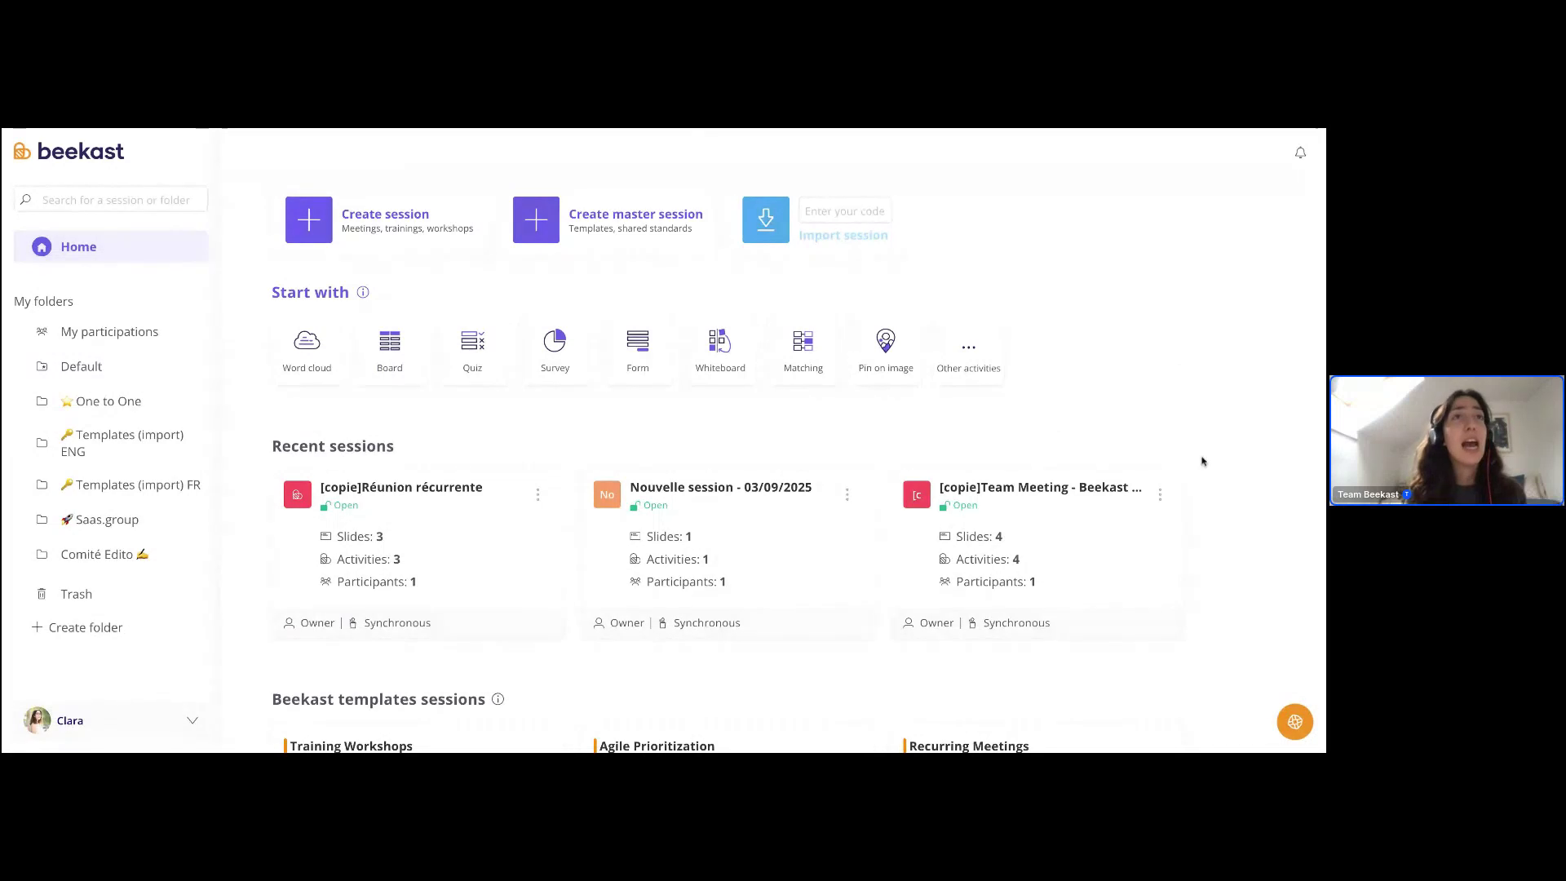
{"action": "scroll", "coordinate": [1207, 461], "scroll_direction": "down", "scroll_amount": 2}
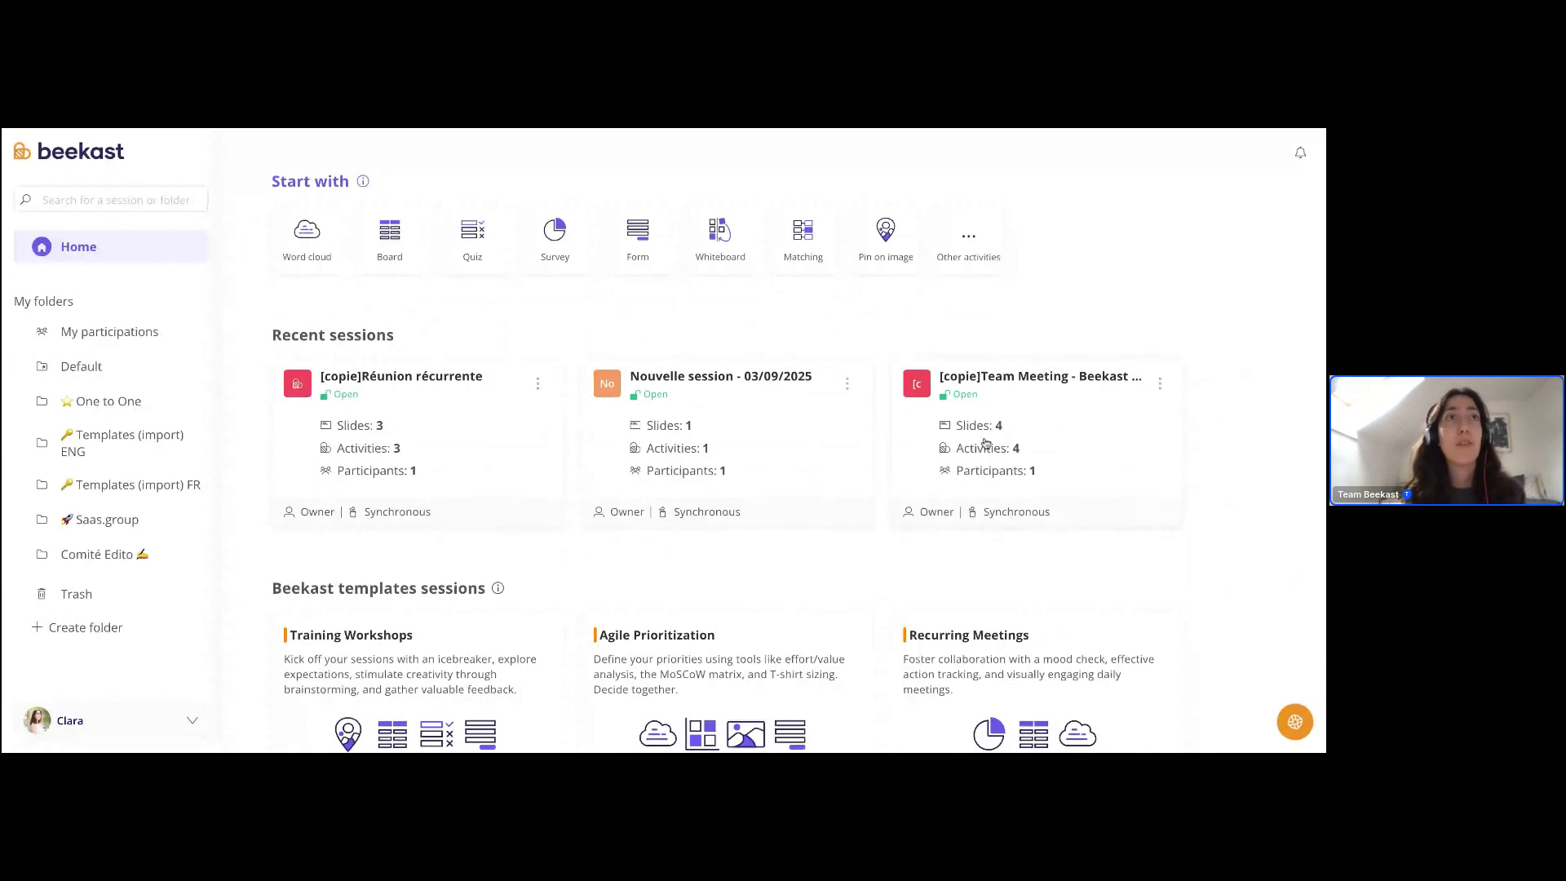
{"action": "scroll", "coordinate": [1265, 486], "scroll_direction": "down", "scroll_amount": 1}
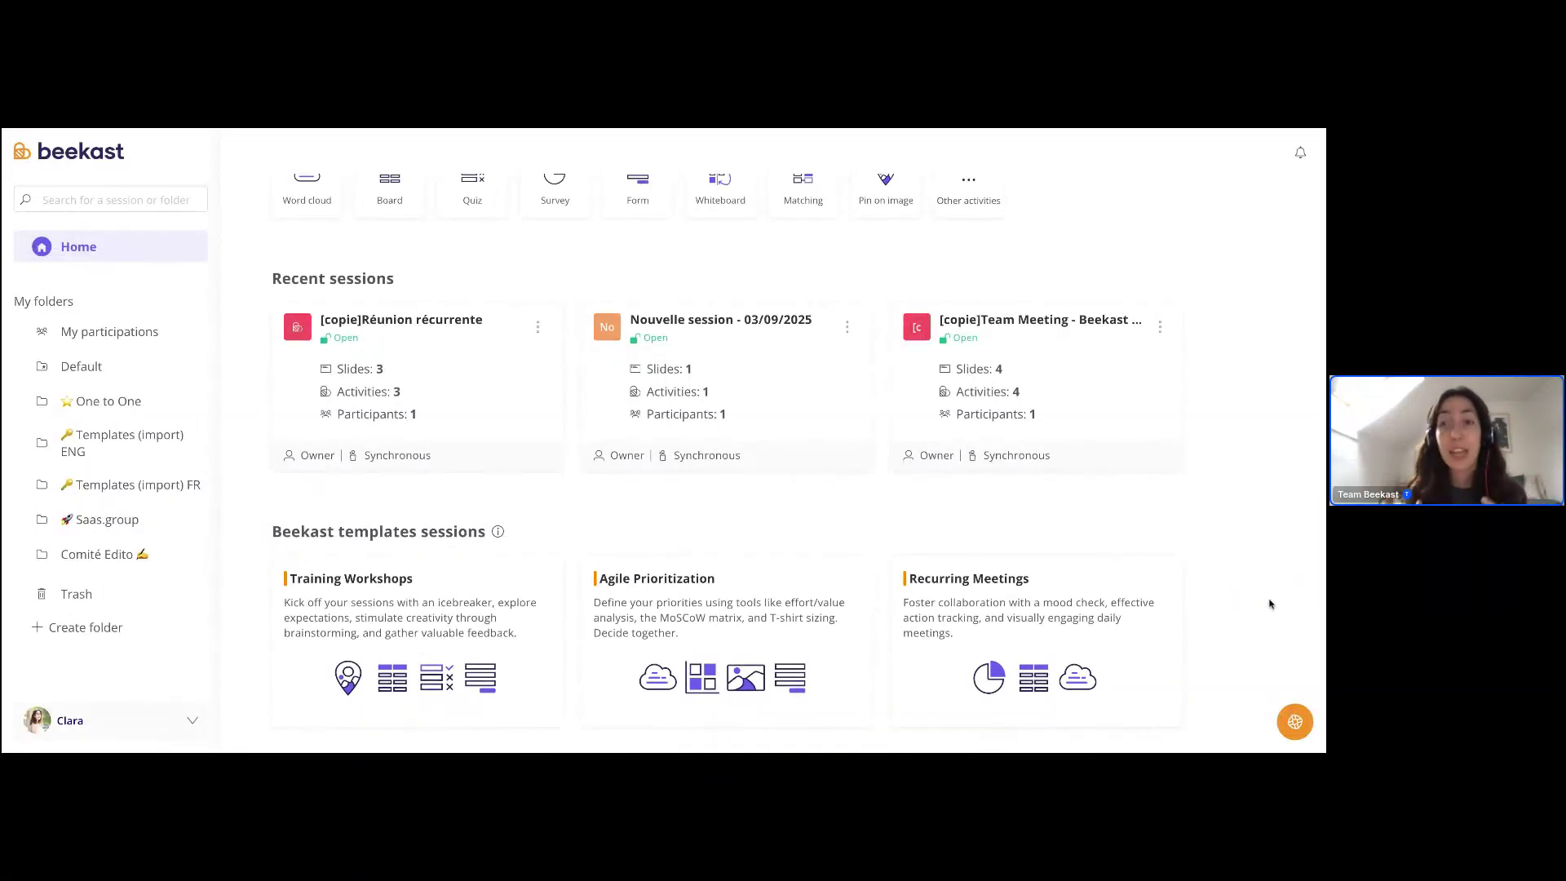
{"action": "scroll", "coordinate": [1218, 459], "scroll_direction": "up", "scroll_amount": 3}
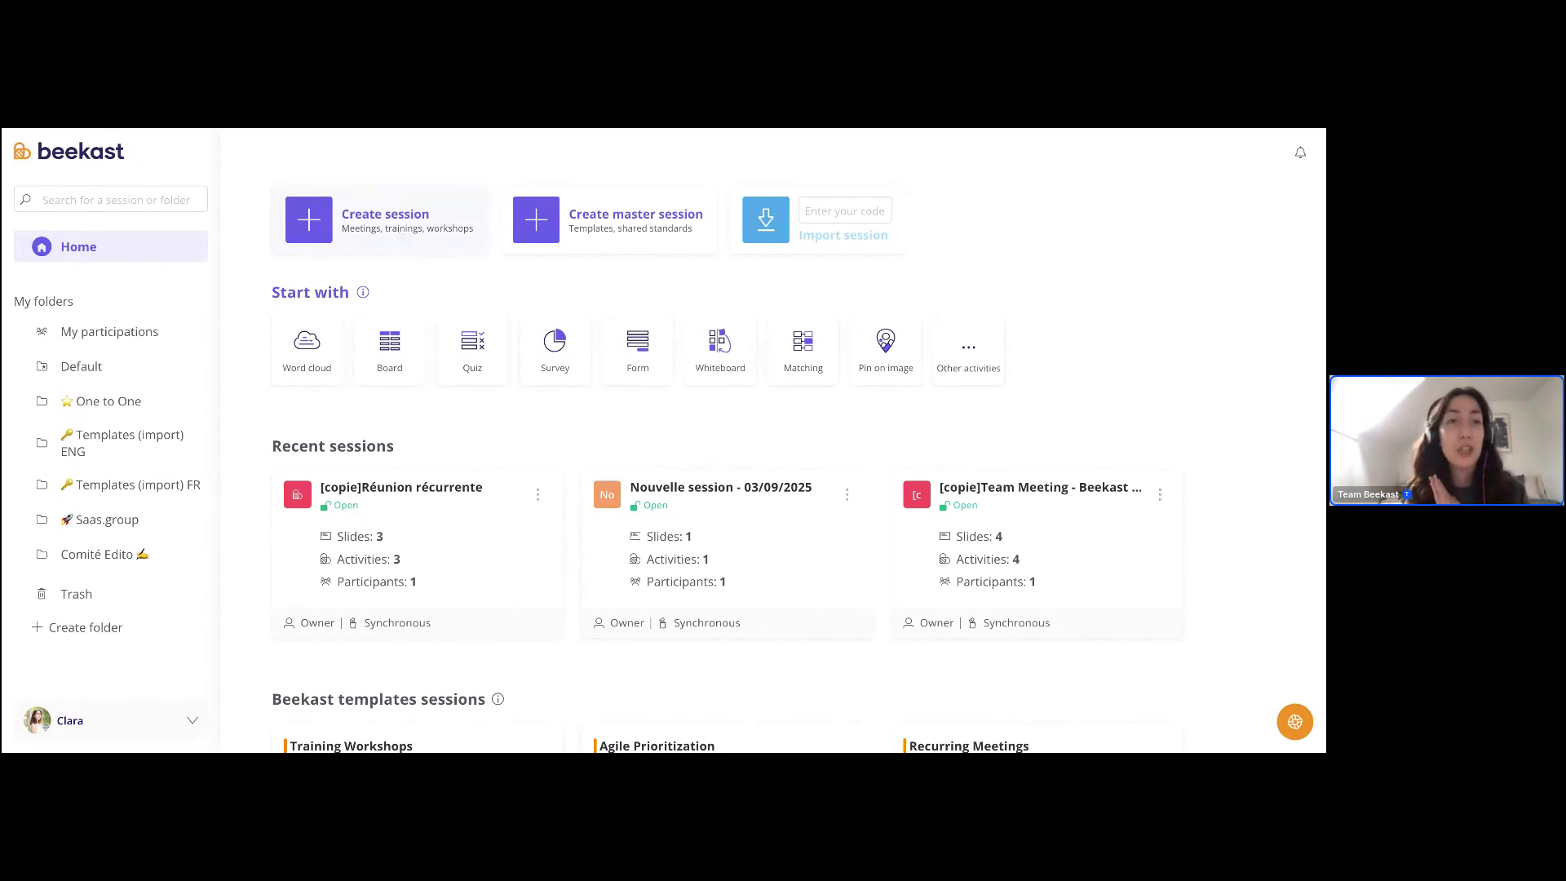
- Create 'New session - 9/3/25', keep its title unchanged, and list activities for a first slide
{"action": "left_click", "coordinate": [380, 216]}
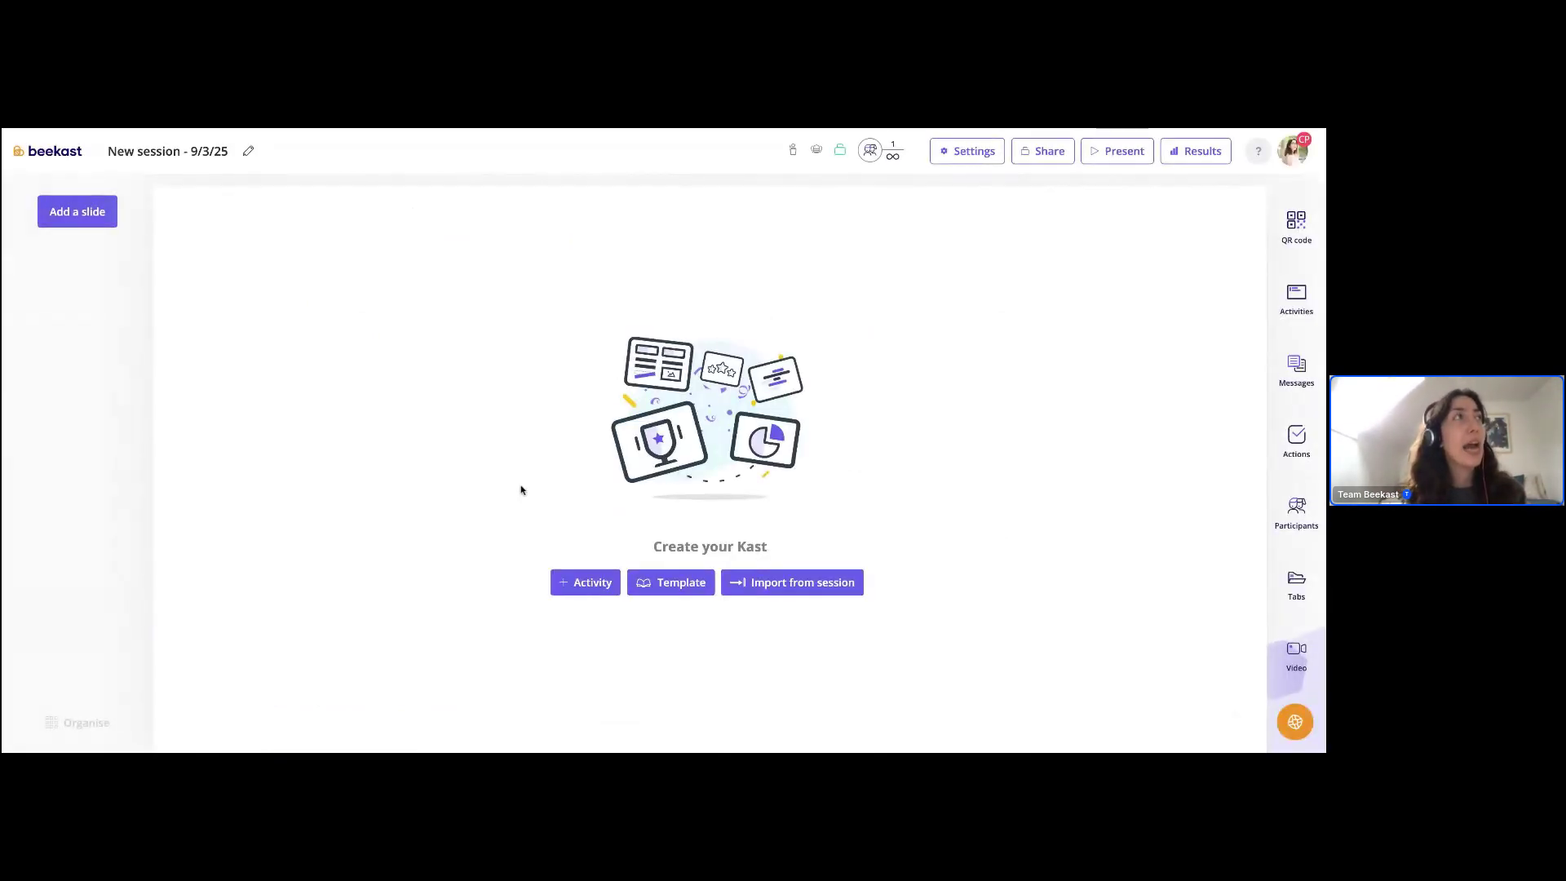
{"action": "left_click", "coordinate": [147, 154]}
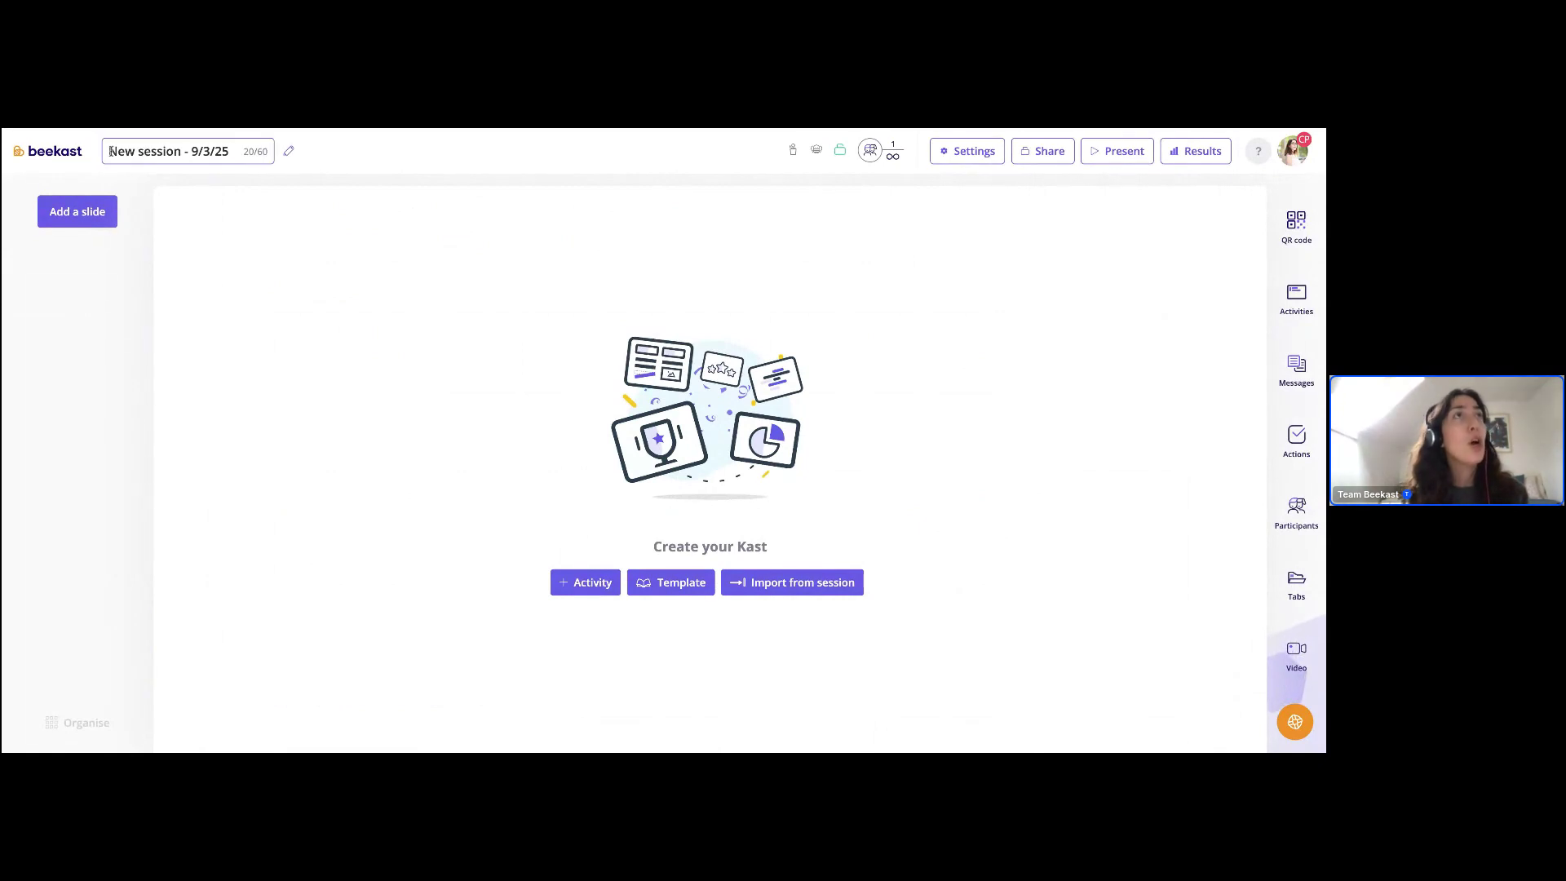
{"action": "left_click_drag", "start_coordinate": [109, 152], "coordinate": [271, 155]}
{"action": "left_click", "coordinate": [658, 329]}
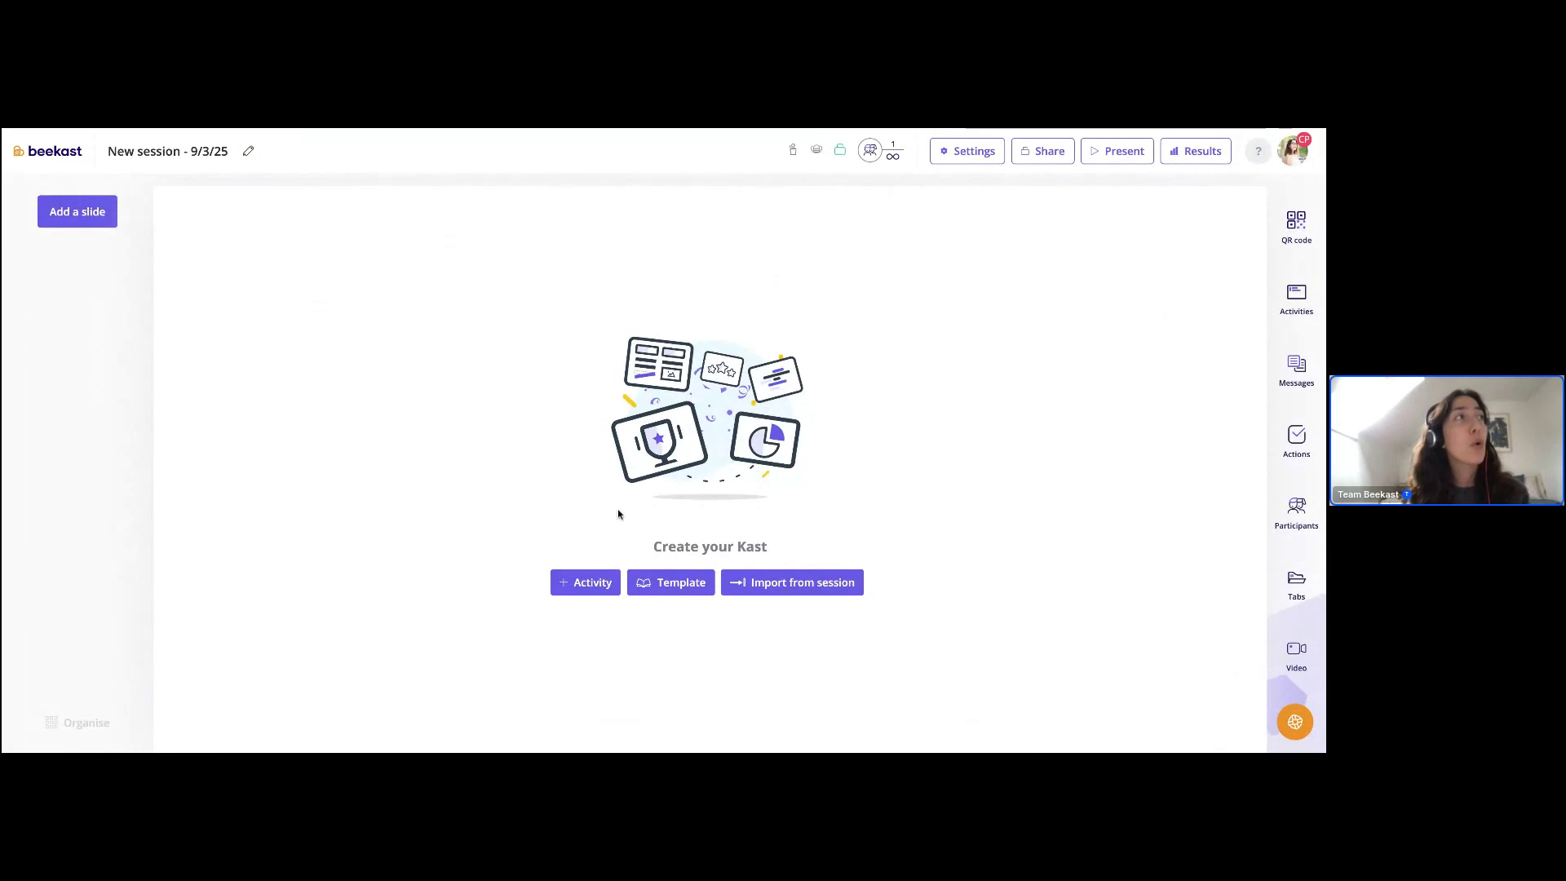
{"action": "left_click", "coordinate": [91, 219]}
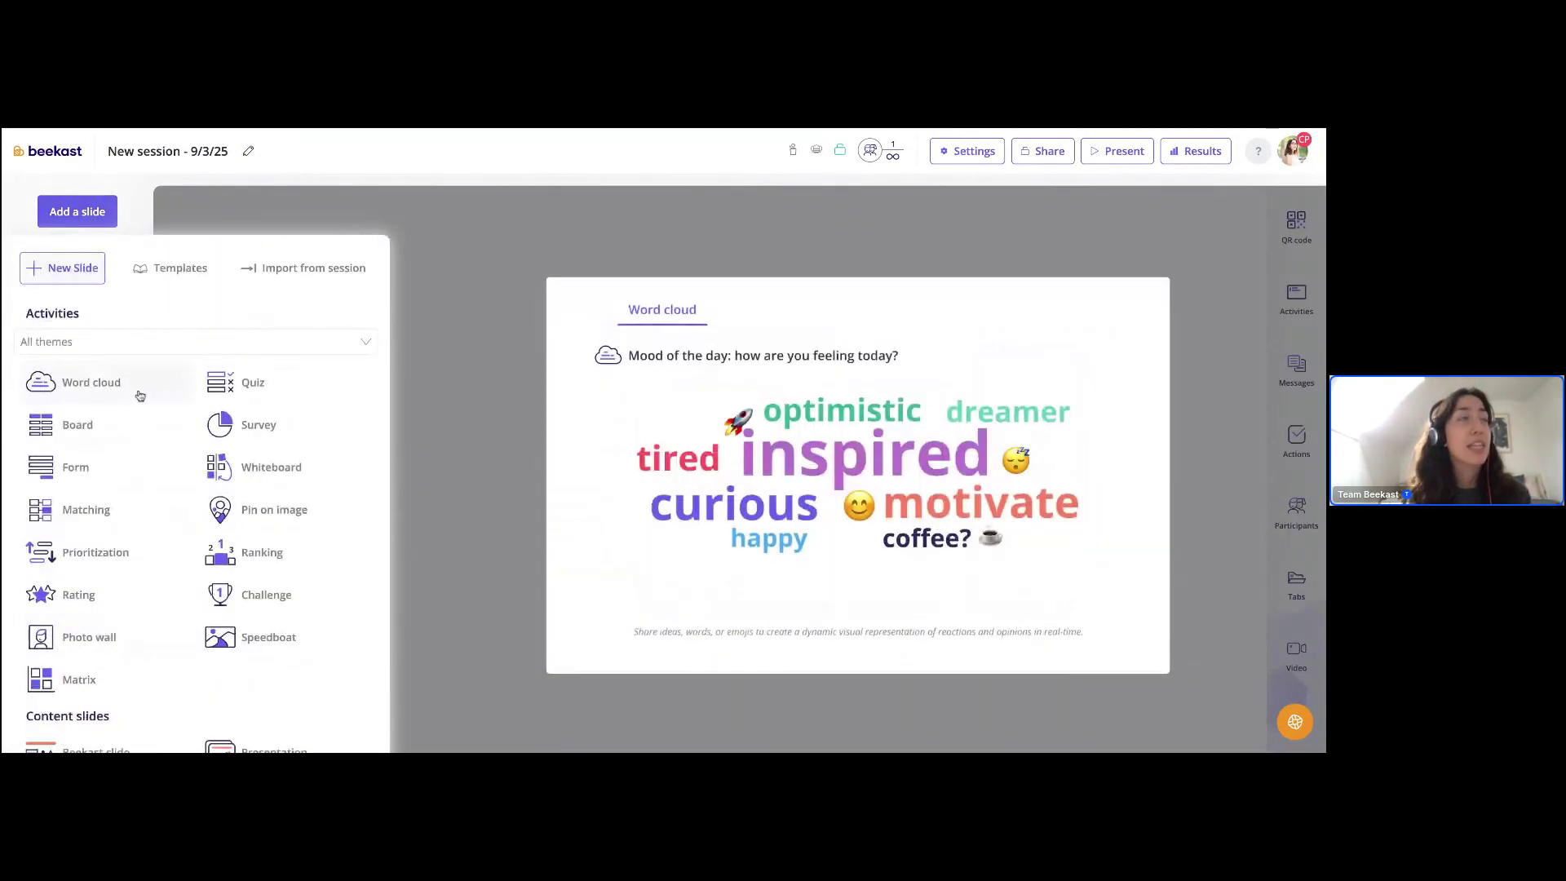
- Close the slide activities list in the empty 9/3/25 session
{"action": "left_click", "coordinate": [482, 294]}
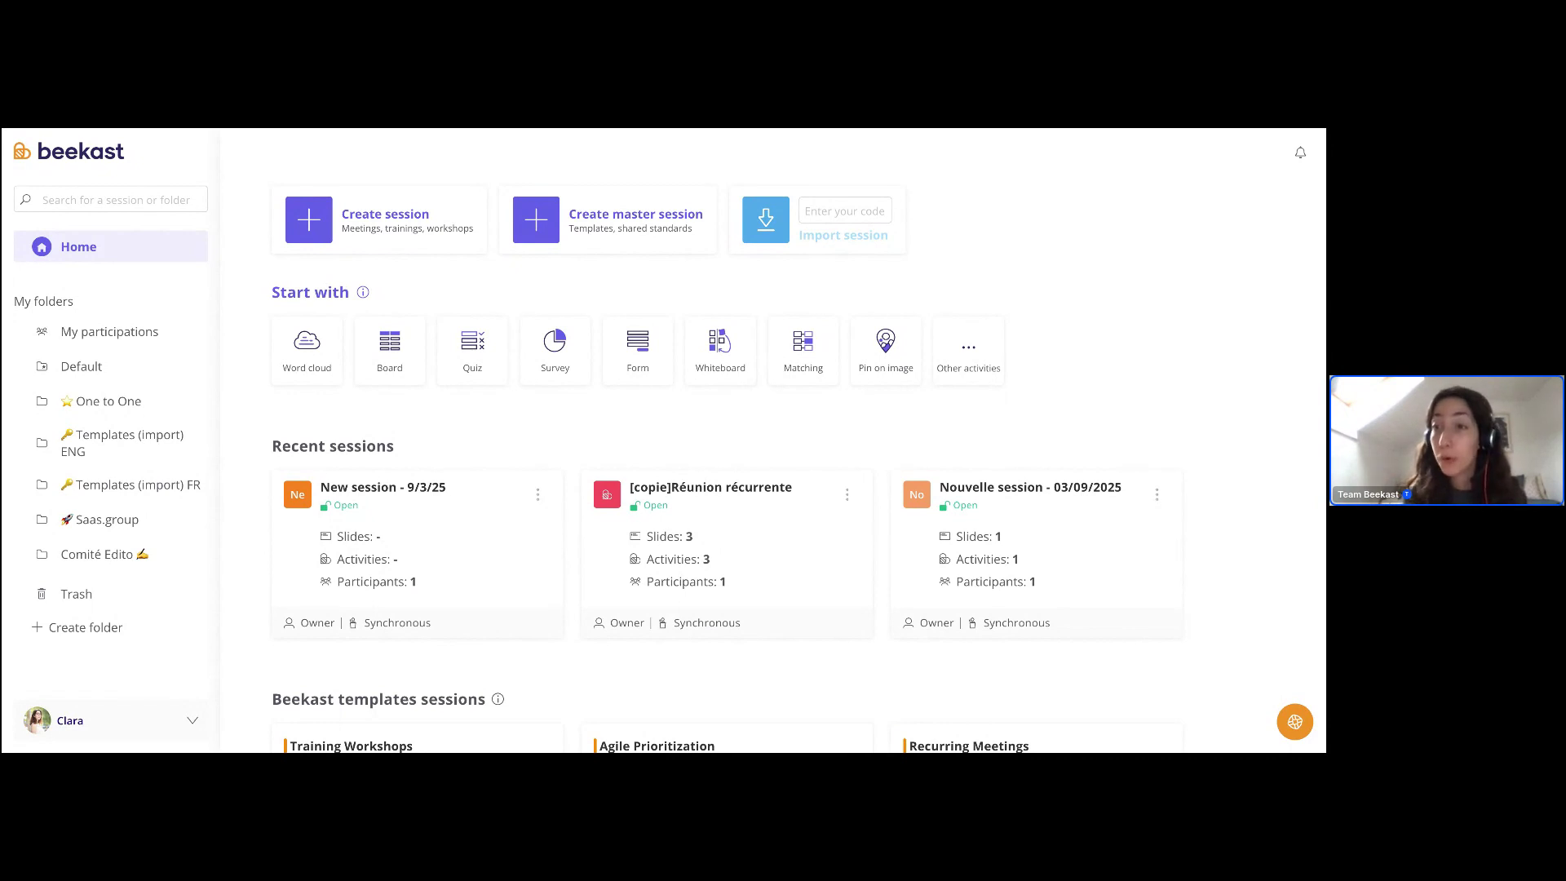
- Put the cursor in the 'Enter your code' field under Import session
{"action": "left_click", "coordinate": [824, 208]}
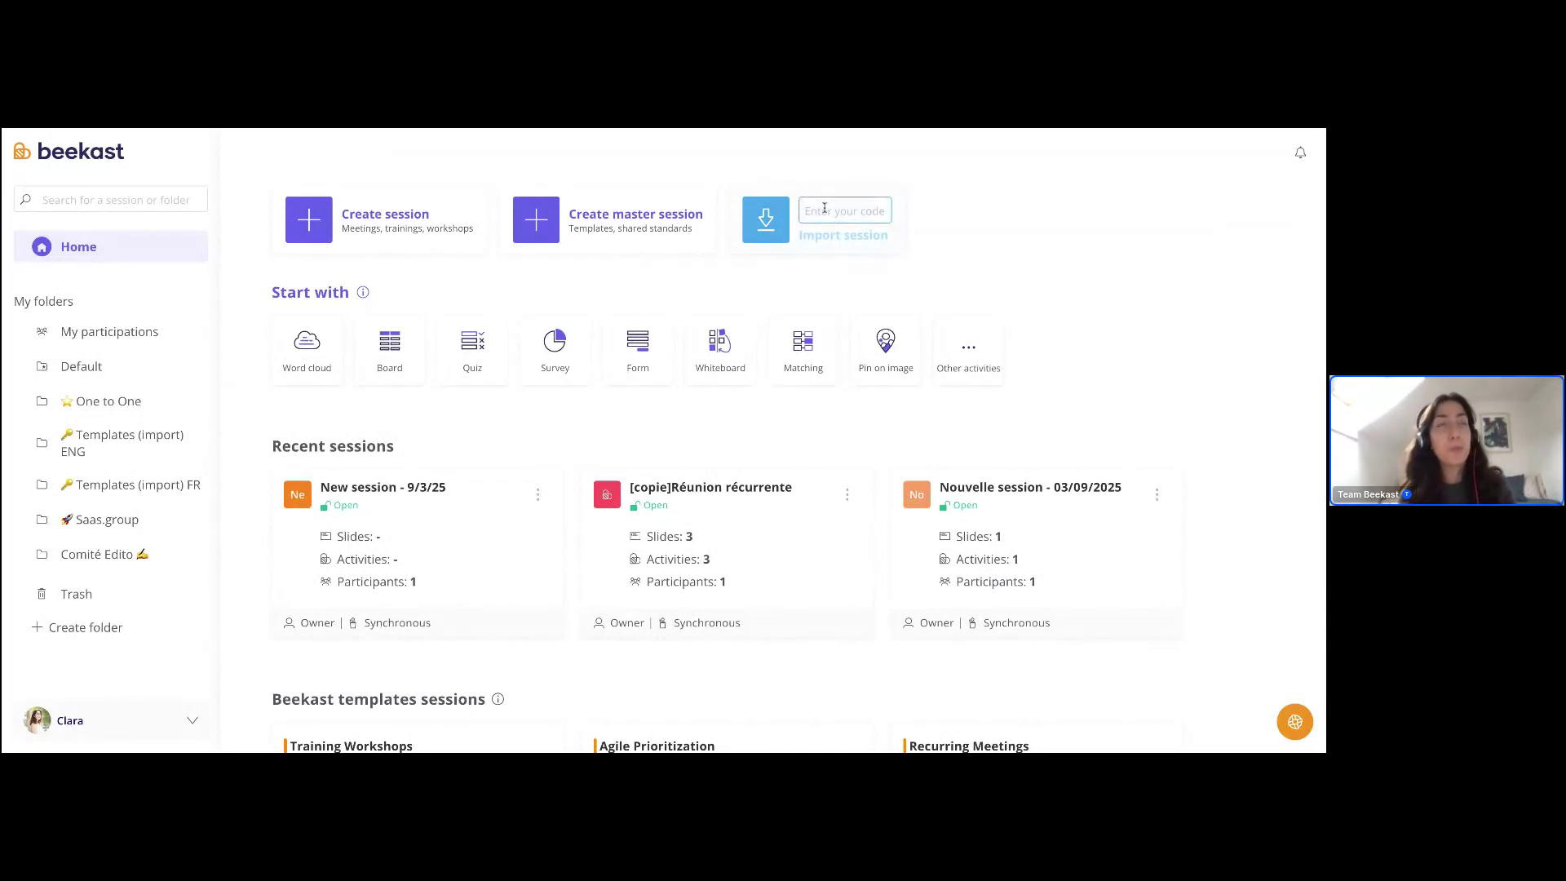
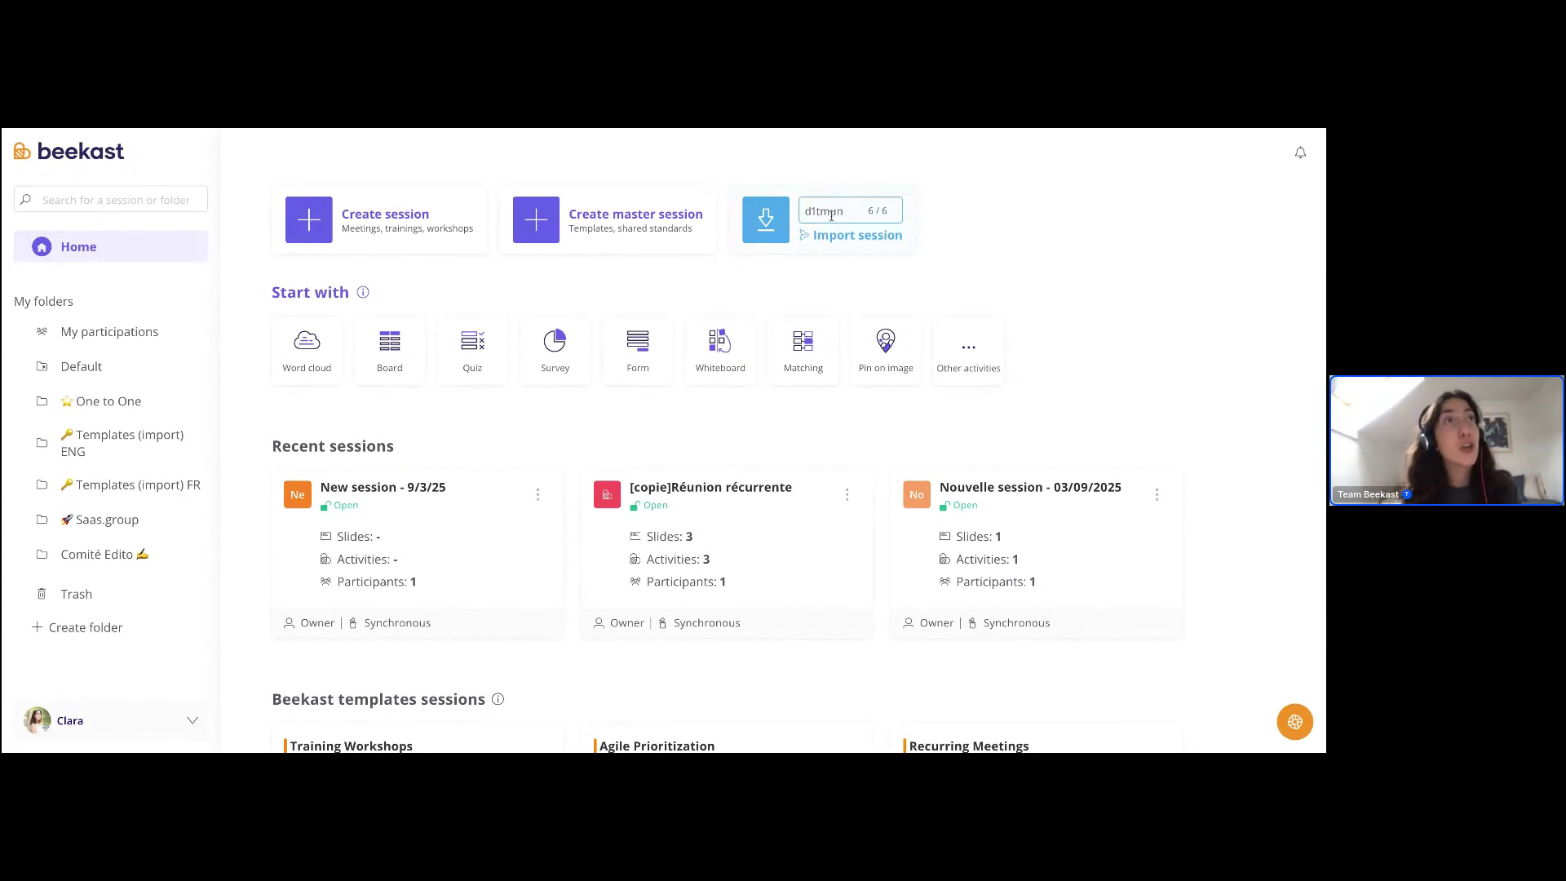
- Import the session, view its quiz, 100 Bad Ideas and whiteboard slides, then return to the survey
{"action": "left_click", "coordinate": [839, 242]}
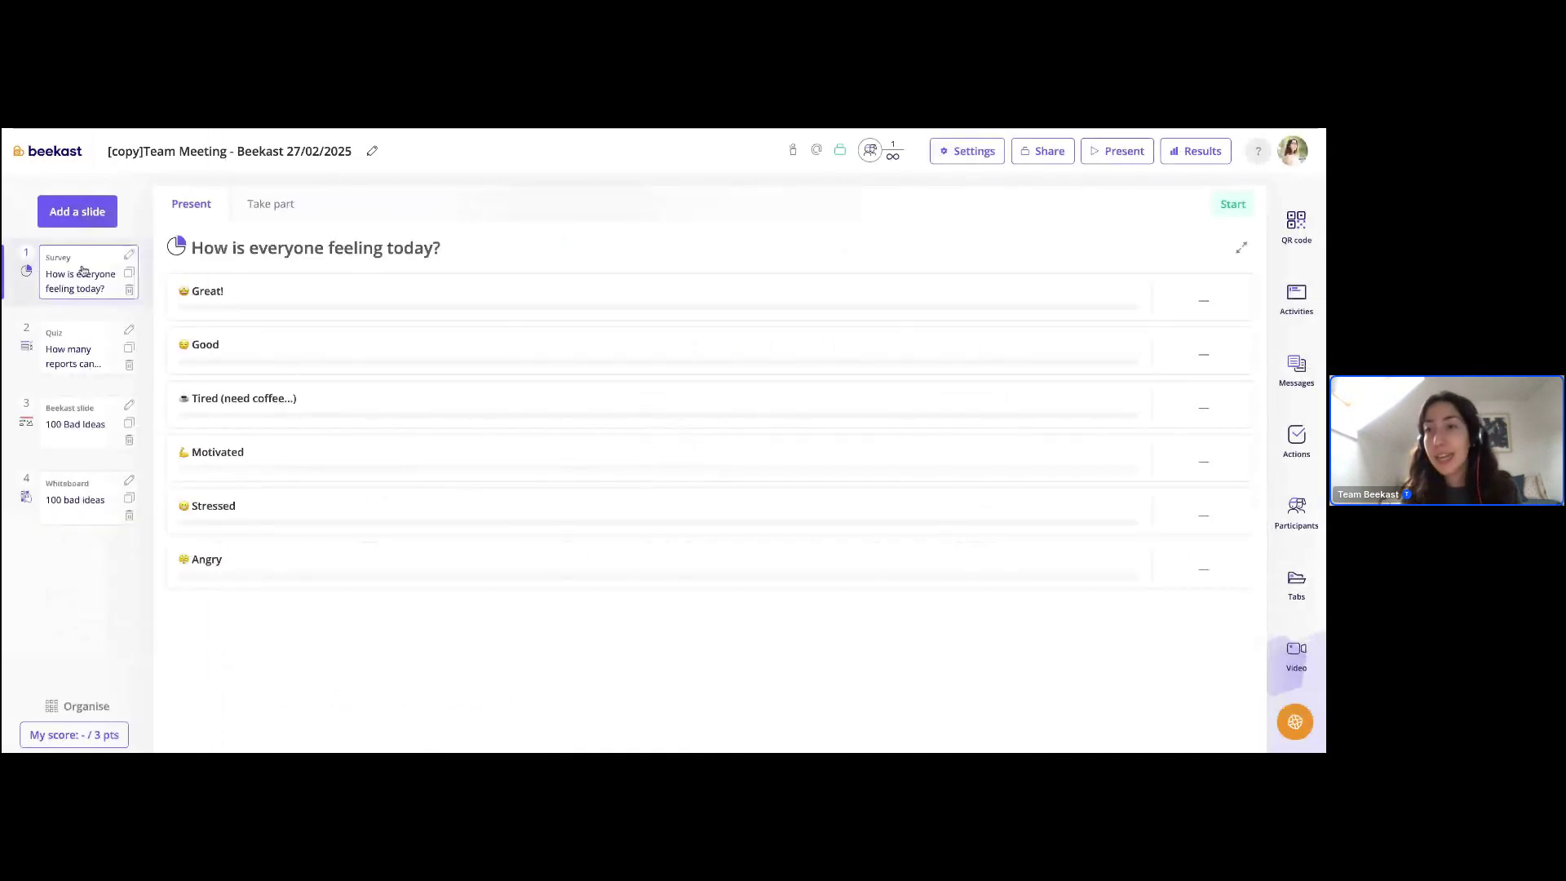
{"action": "left_click", "coordinate": [85, 366]}
{"action": "left_click", "coordinate": [73, 443]}
{"action": "left_click", "coordinate": [72, 499]}
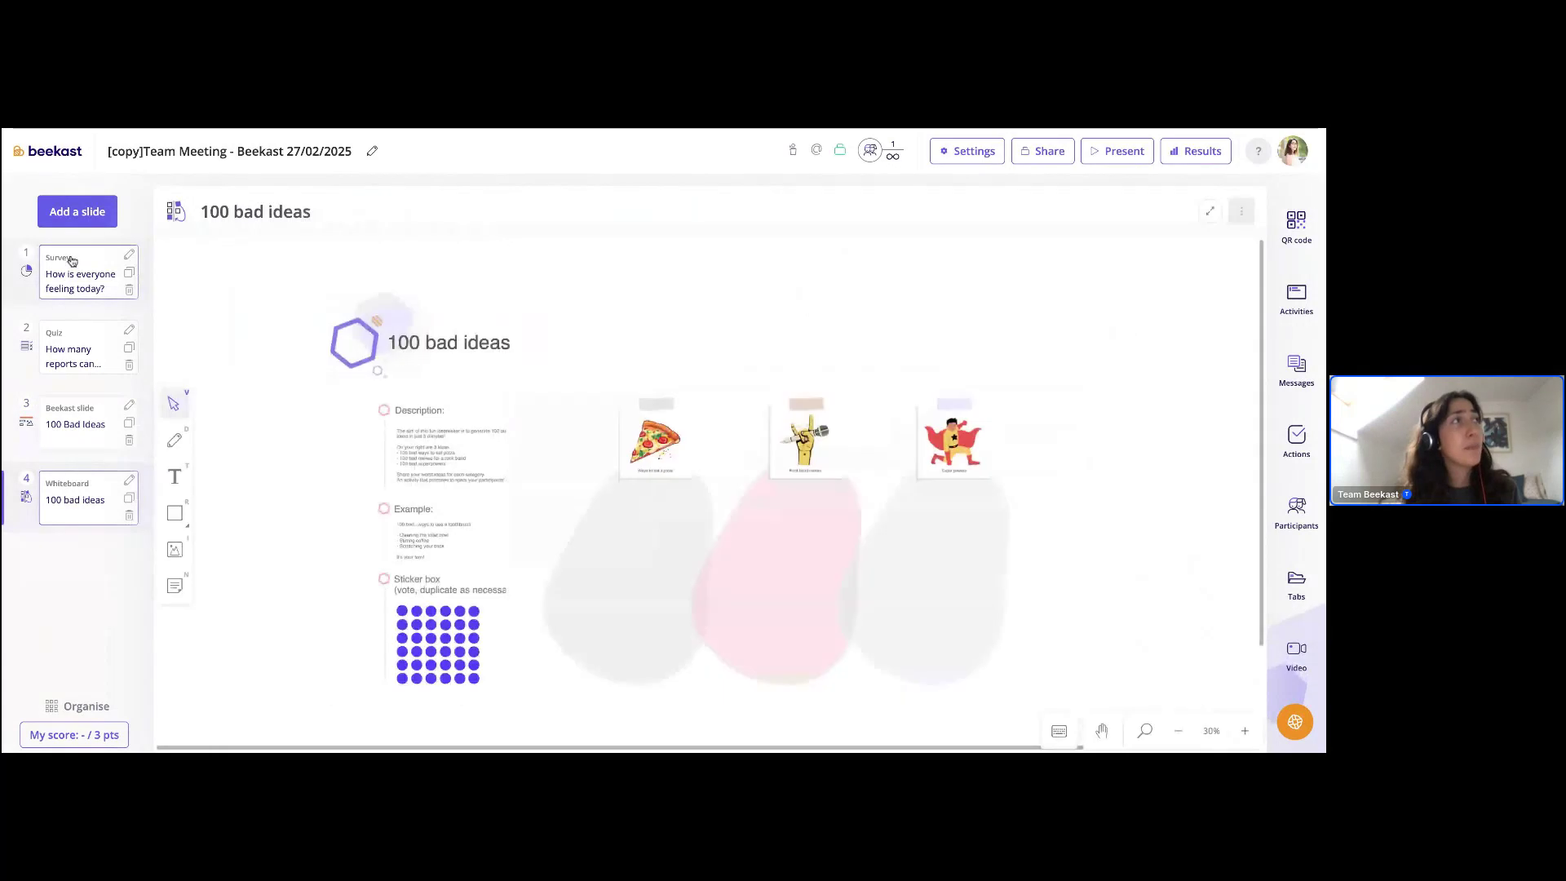
{"action": "left_click", "coordinate": [72, 260]}
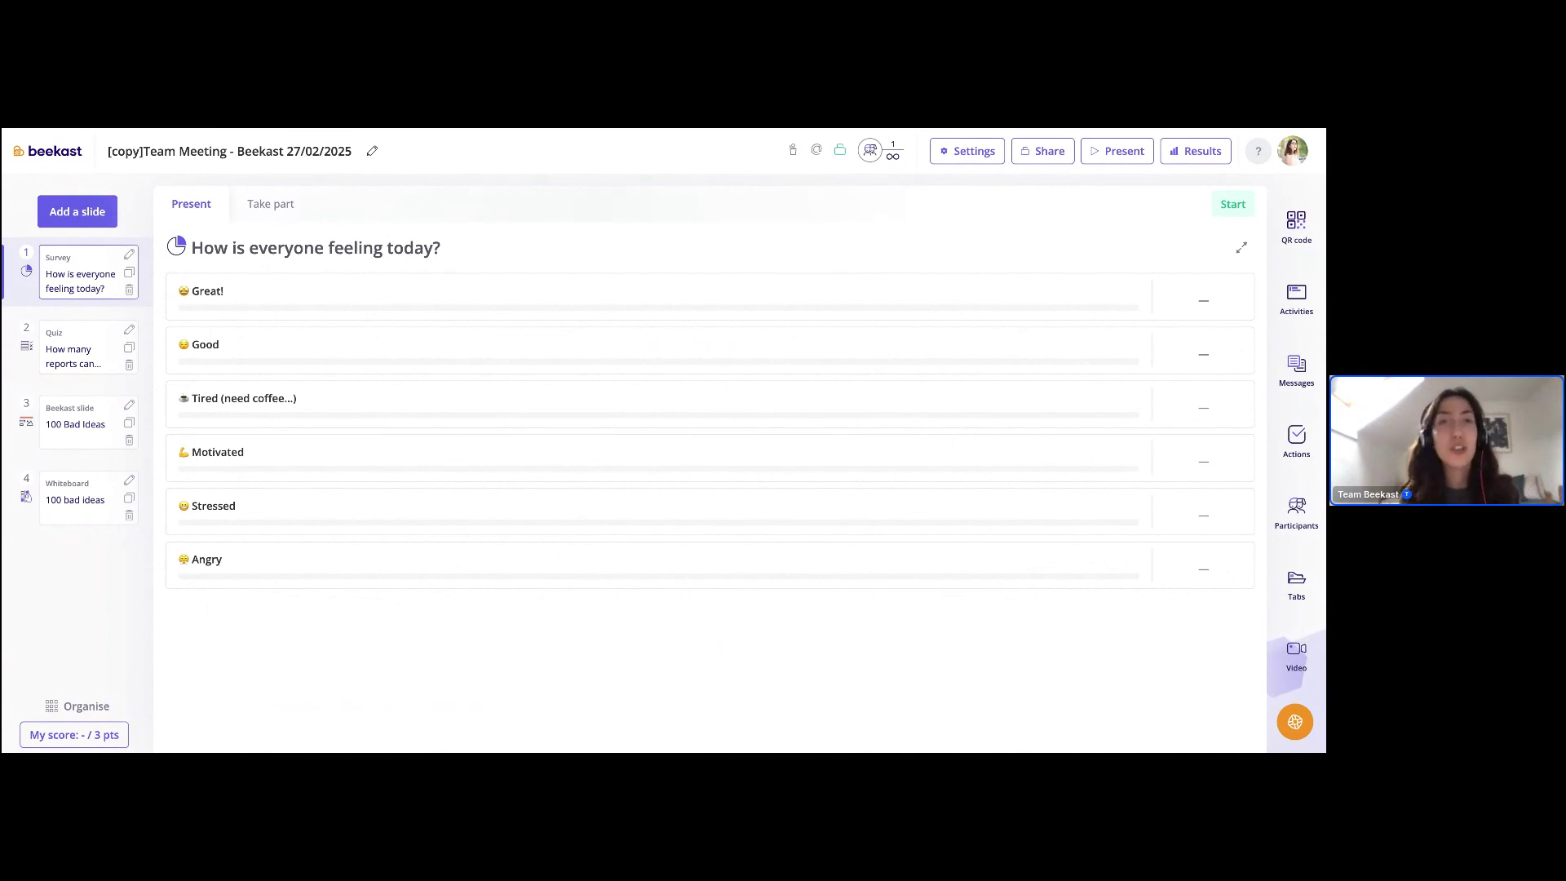
- Generate a session import code in the General settings, then close the settings
{"action": "left_click", "coordinate": [978, 153]}
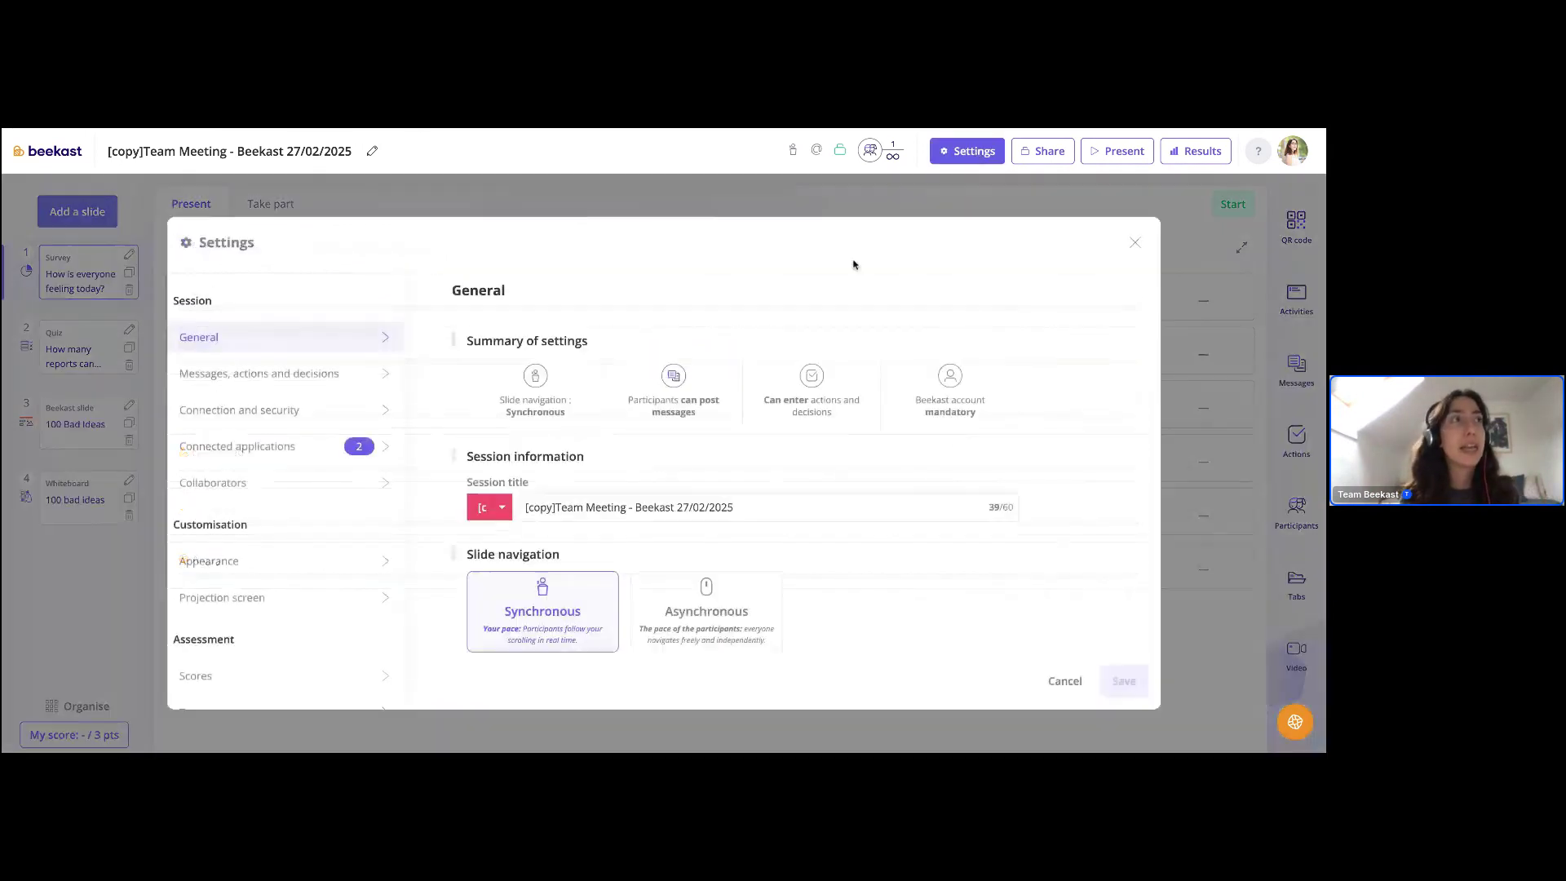
{"action": "scroll", "coordinate": [613, 522], "scroll_direction": "down", "scroll_amount": 3}
{"action": "left_click", "coordinate": [565, 561]}
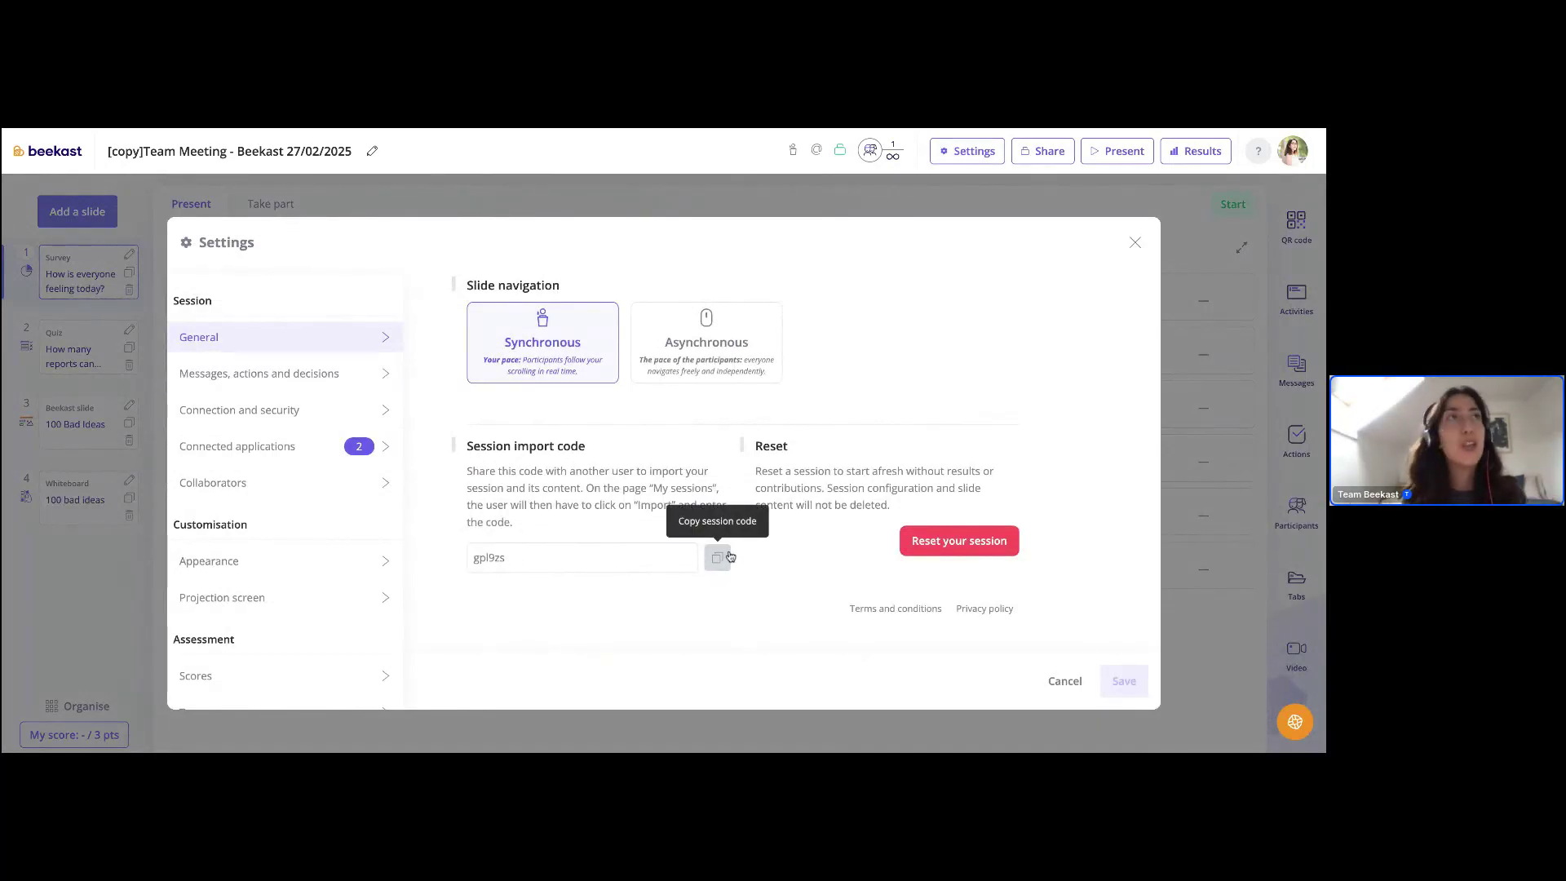
{"action": "left_click", "coordinate": [1135, 242]}
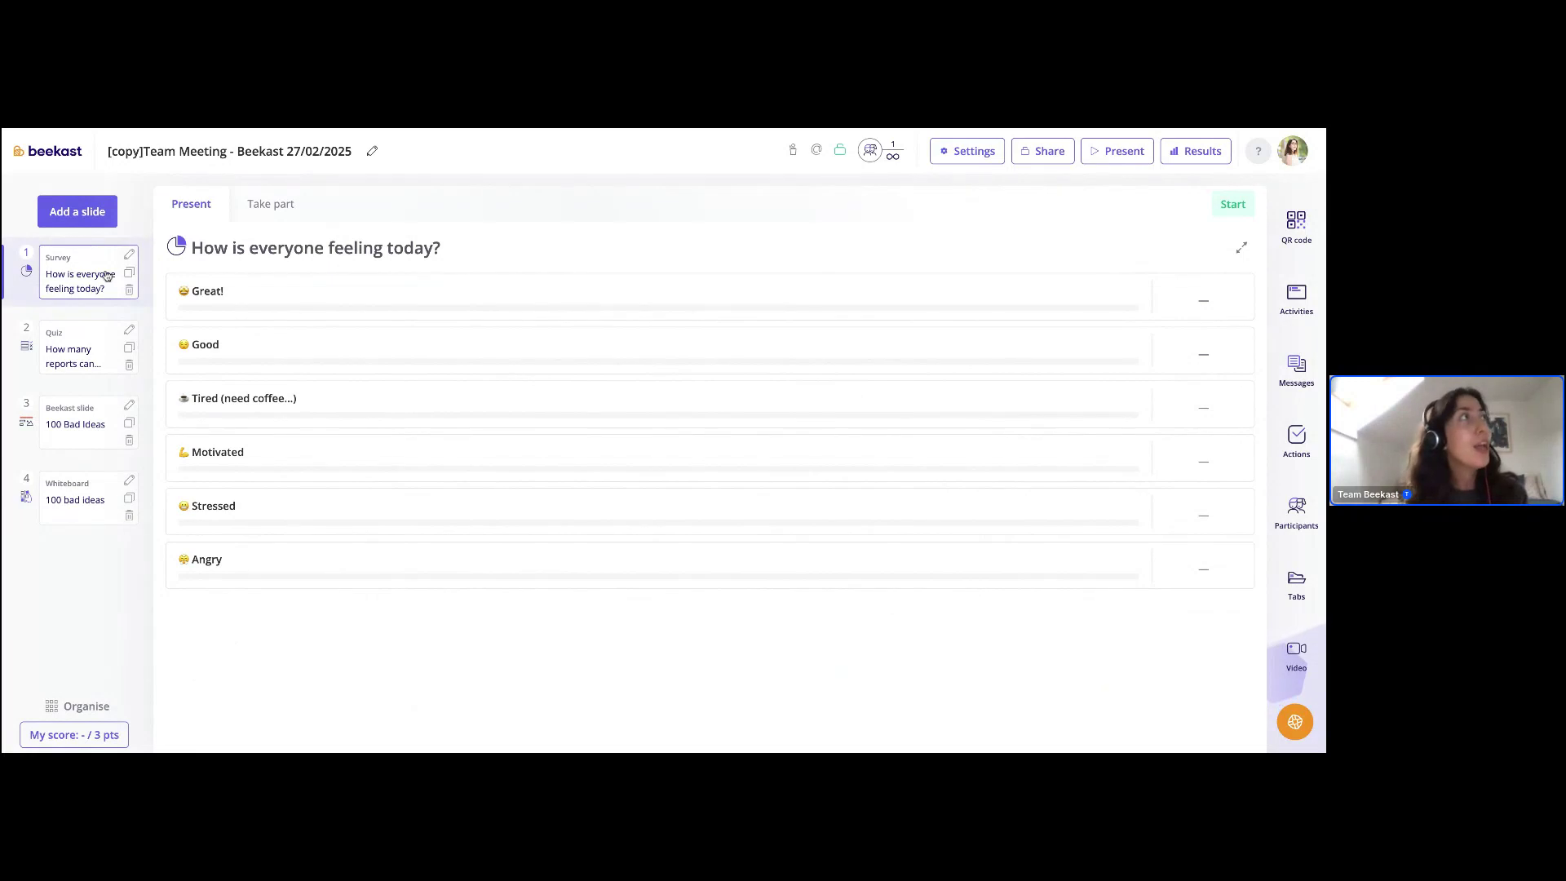
- Return to the My sessions home page through the beekast logo
{"action": "left_click", "coordinate": [35, 155]}
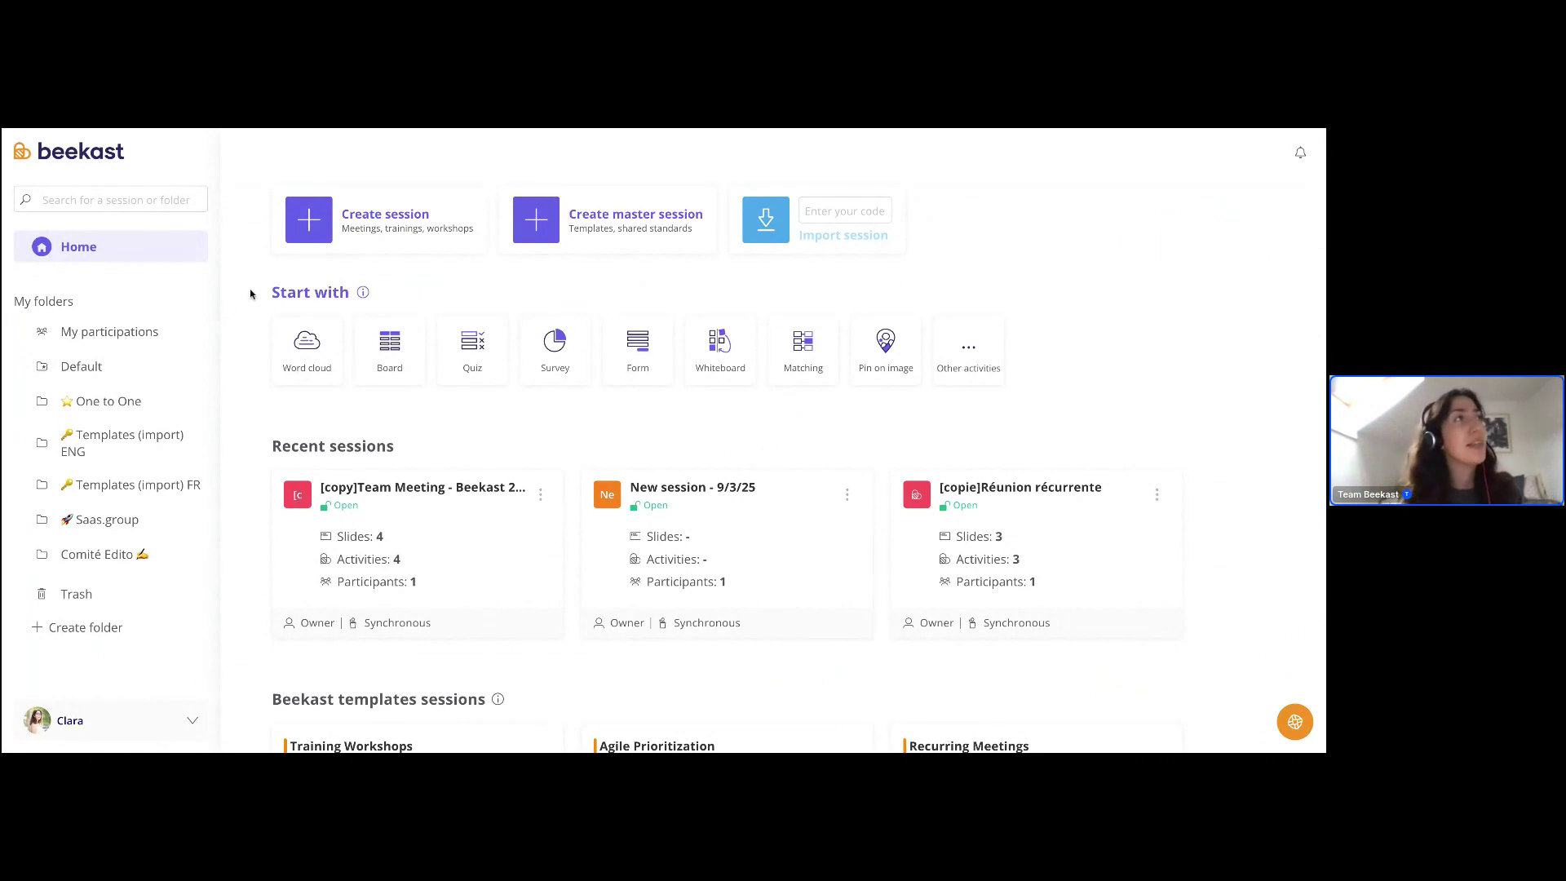
{"action": "left_click_drag", "start_coordinate": [251, 294], "coordinate": [1147, 360]}
{"action": "left_click", "coordinate": [1105, 386]}
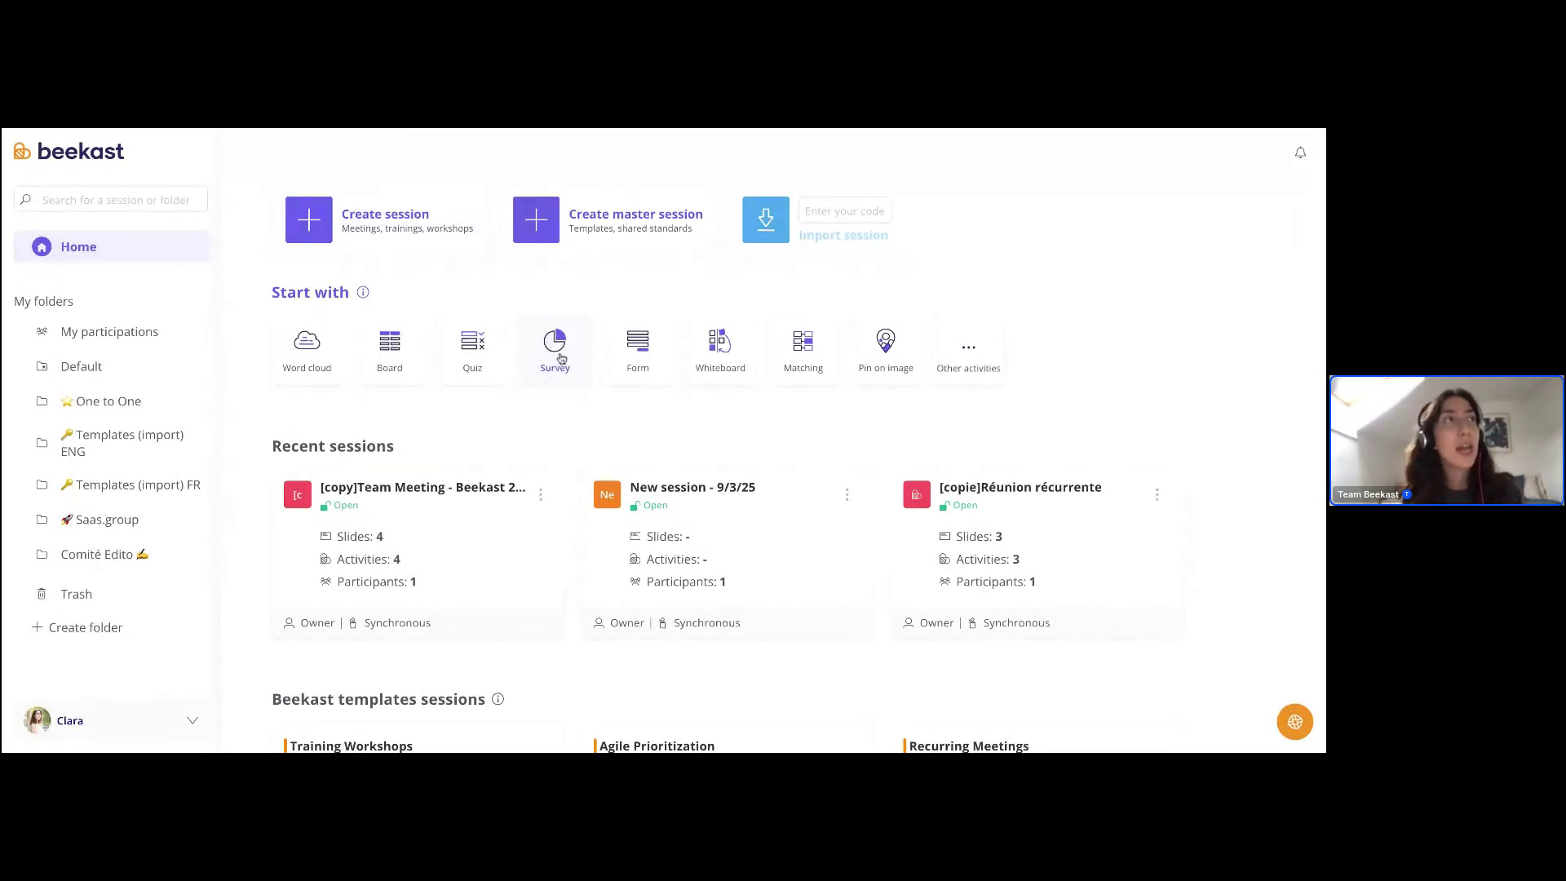
- Start a survey session with the question 'question' and propositions A, B and C
{"action": "left_click", "coordinate": [559, 356]}
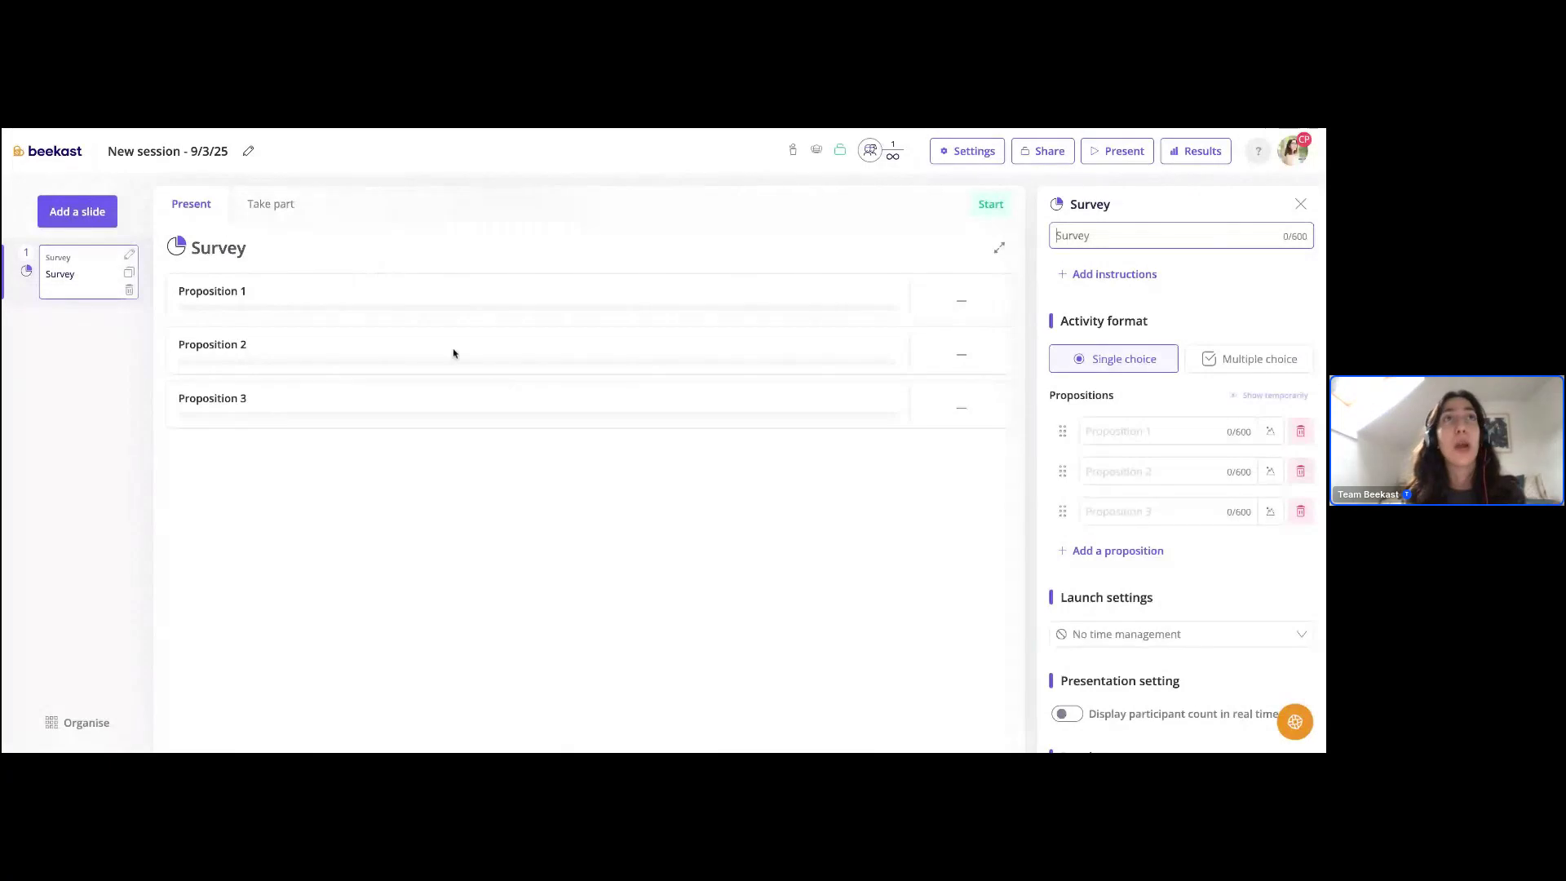
{"action": "type", "text": "question"}
{"action": "left_click", "coordinate": [1136, 431]}
{"action": "type", "text": "A"}
{"action": "left_click", "coordinate": [1126, 473]}
{"action": "type", "text": "B"}
{"action": "left_click", "coordinate": [1112, 512]}
{"action": "type", "text": "C"}
{"action": "scroll", "coordinate": [1216, 560], "scroll_direction": "down", "scroll_amount": 2}
{"action": "scroll", "coordinate": [1216, 560], "scroll_direction": "up", "scroll_amount": 1}
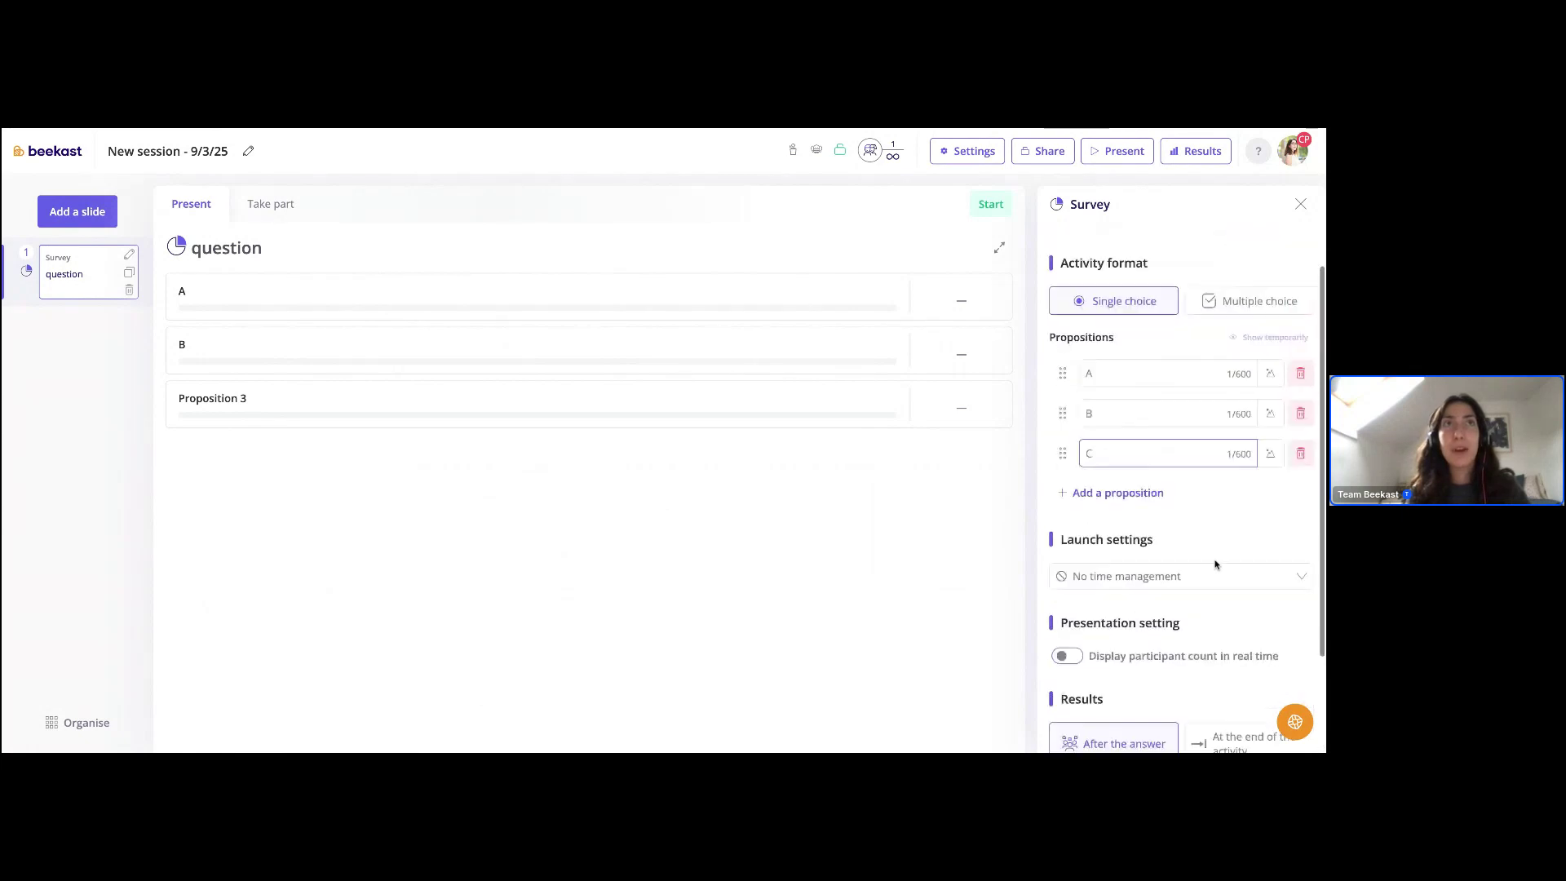
{"action": "scroll", "coordinate": [1216, 563], "scroll_direction": "up", "scroll_amount": 1}
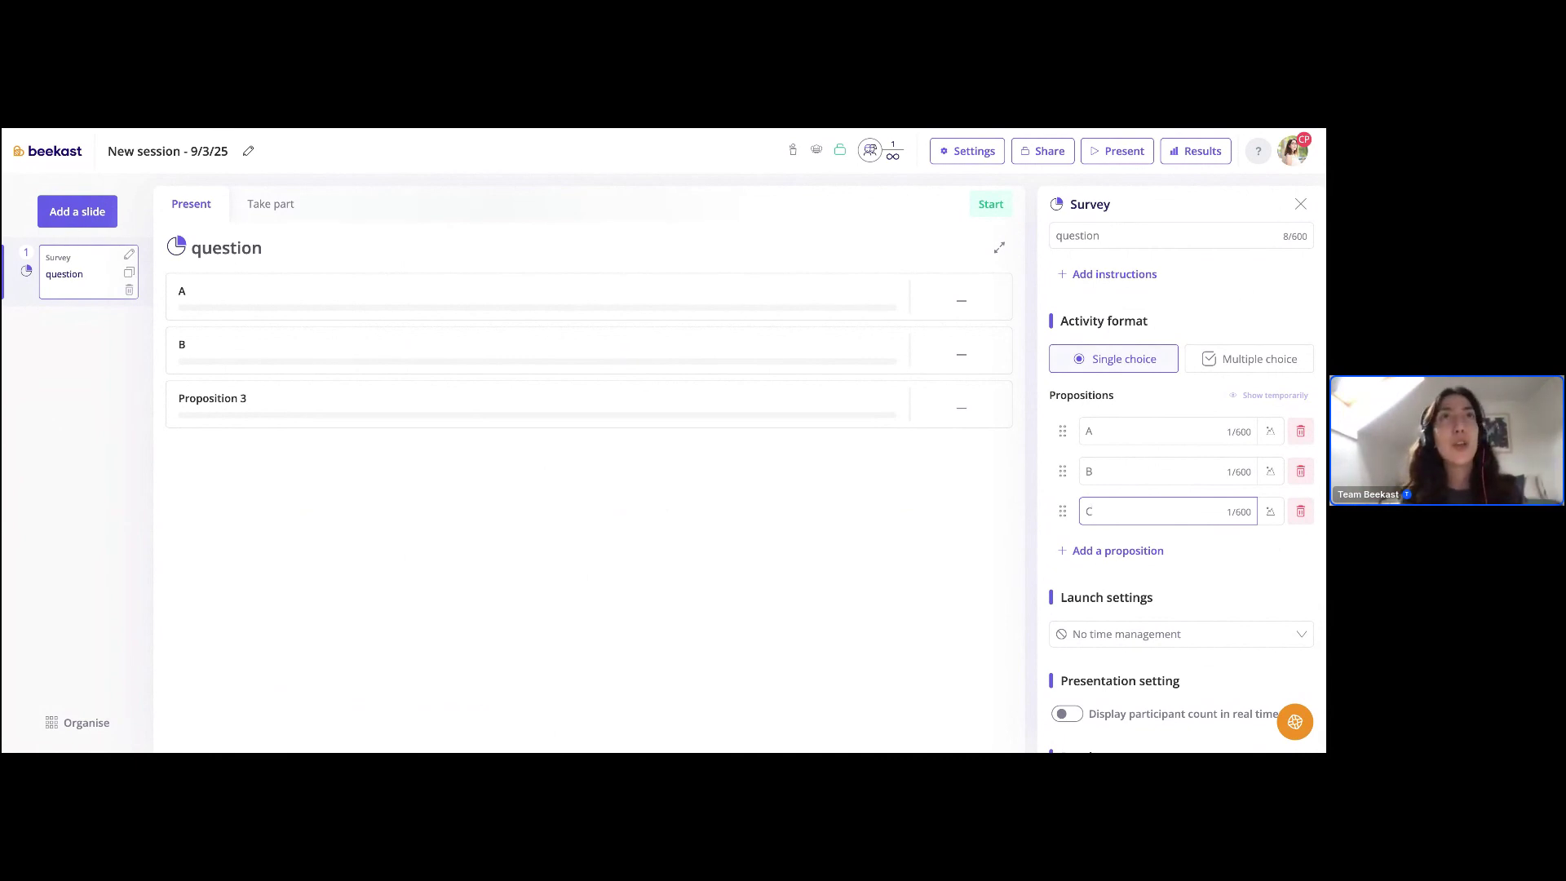
{"action": "scroll", "coordinate": [1206, 412], "scroll_direction": "down", "scroll_amount": 3}
{"action": "scroll", "coordinate": [1206, 412], "scroll_direction": "up", "scroll_amount": 3}
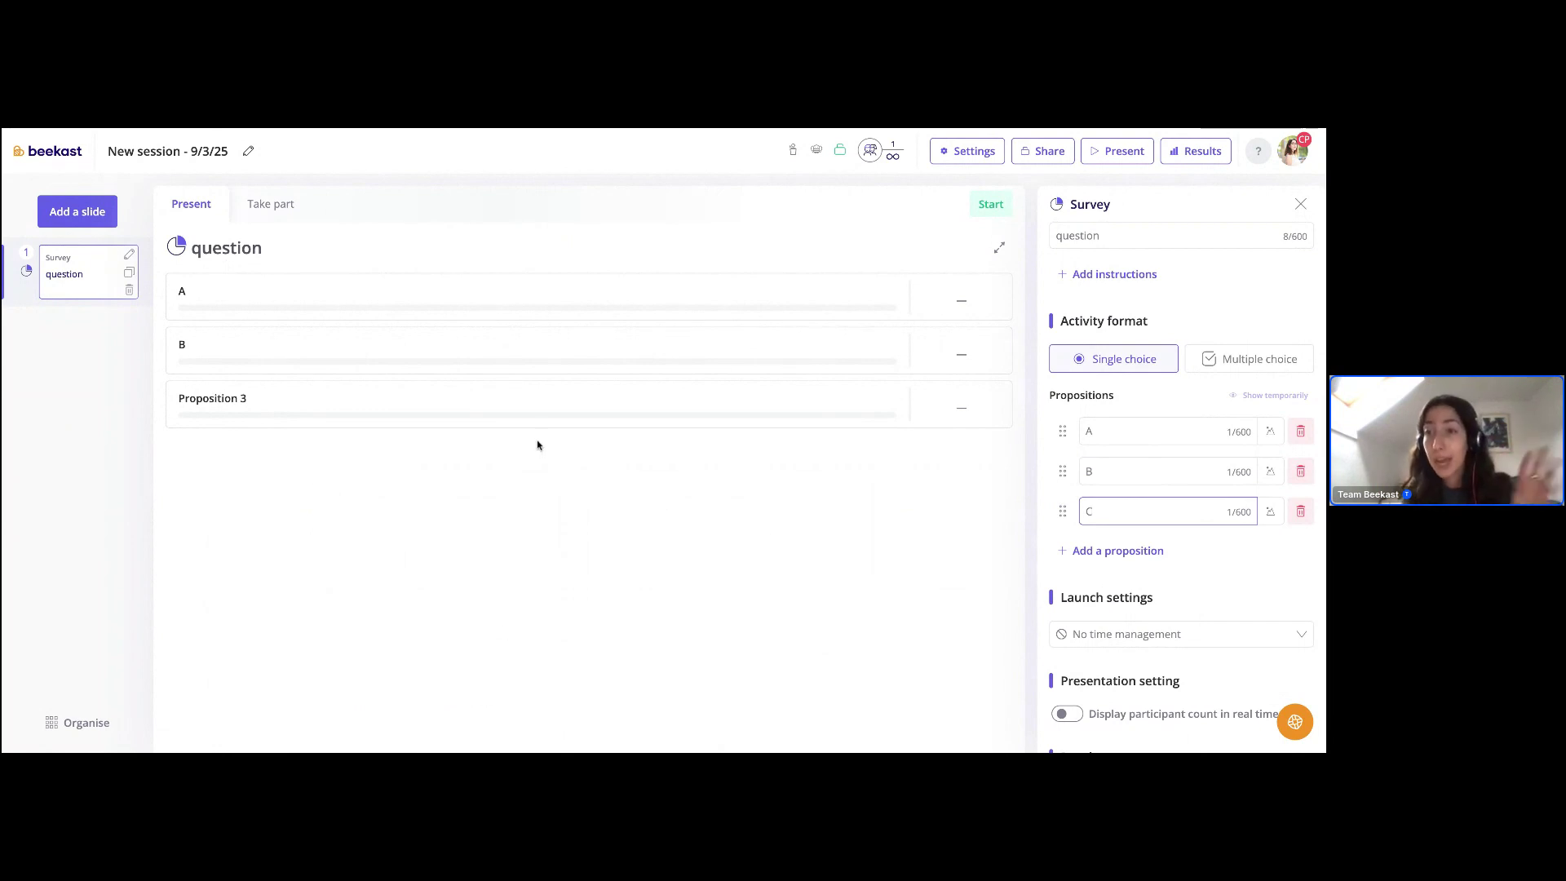
- Capitalise the survey title to 'Question' and close the survey panel
{"action": "left_click", "coordinate": [1061, 236]}
{"action": "key", "text": "BackSpace"}
{"action": "type", "text": "Q"}
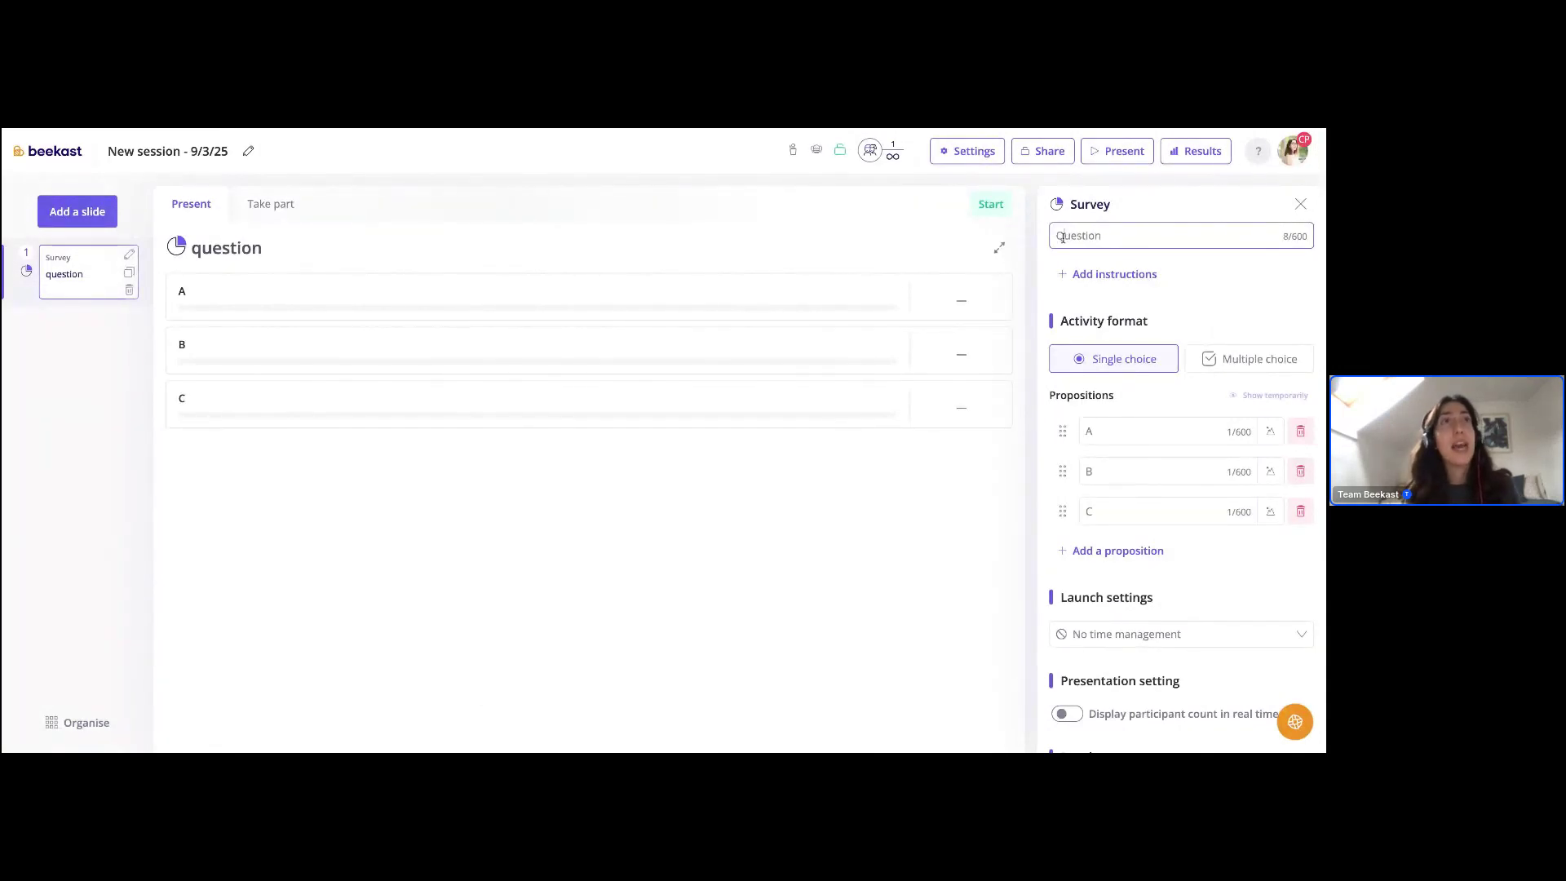
{"action": "left_click", "coordinate": [1212, 213]}
{"action": "left_click", "coordinate": [1301, 206]}
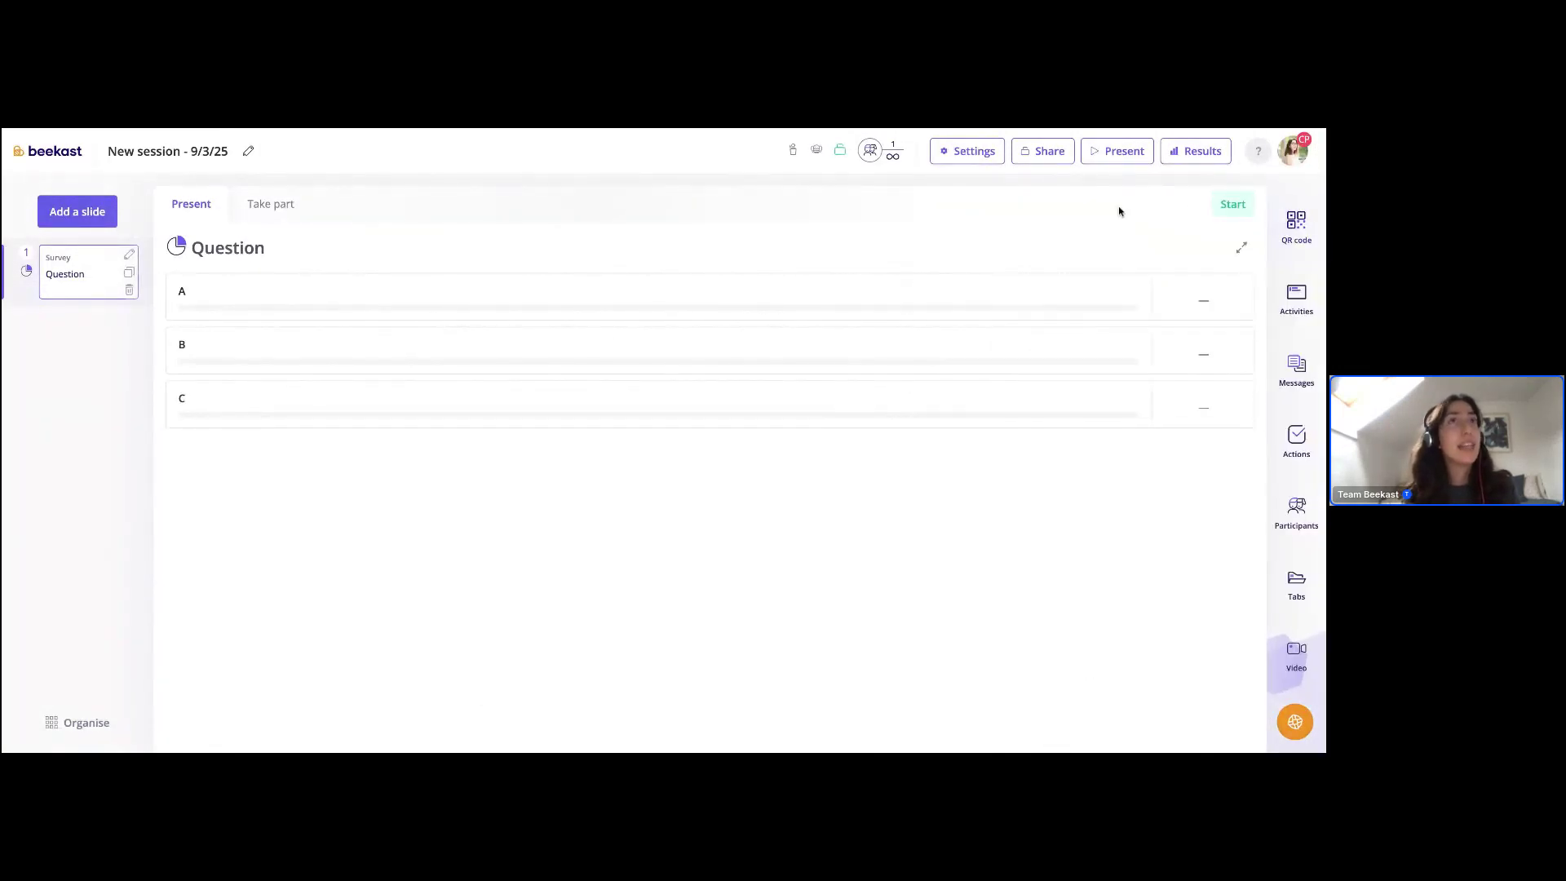
- Launch the Question survey live, then go back to My sessions
{"action": "left_click", "coordinate": [1232, 204]}
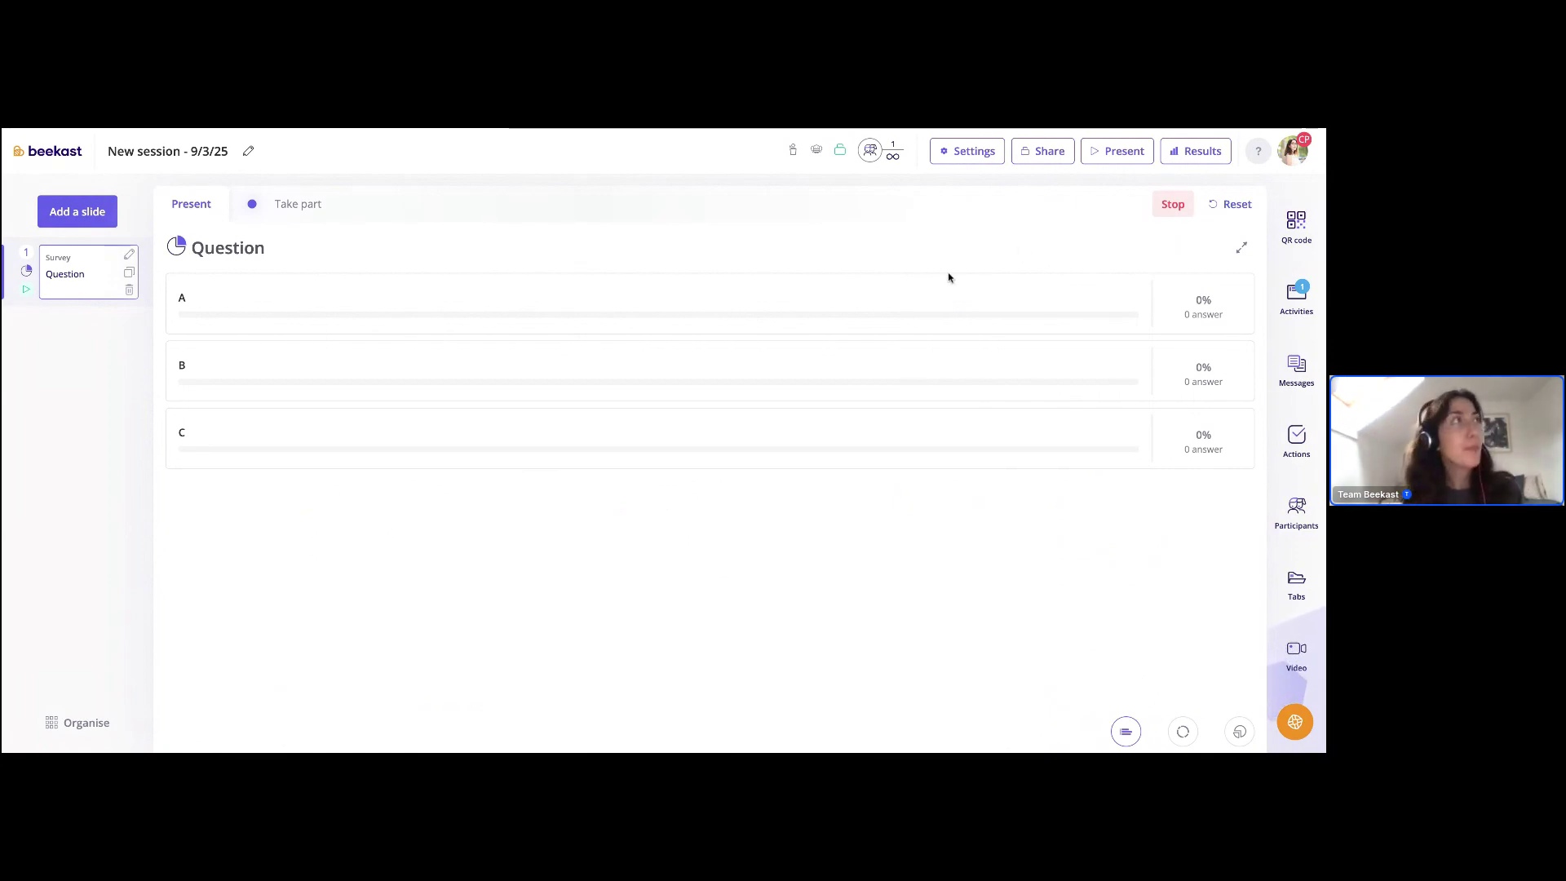
{"action": "left_click", "coordinate": [40, 155]}
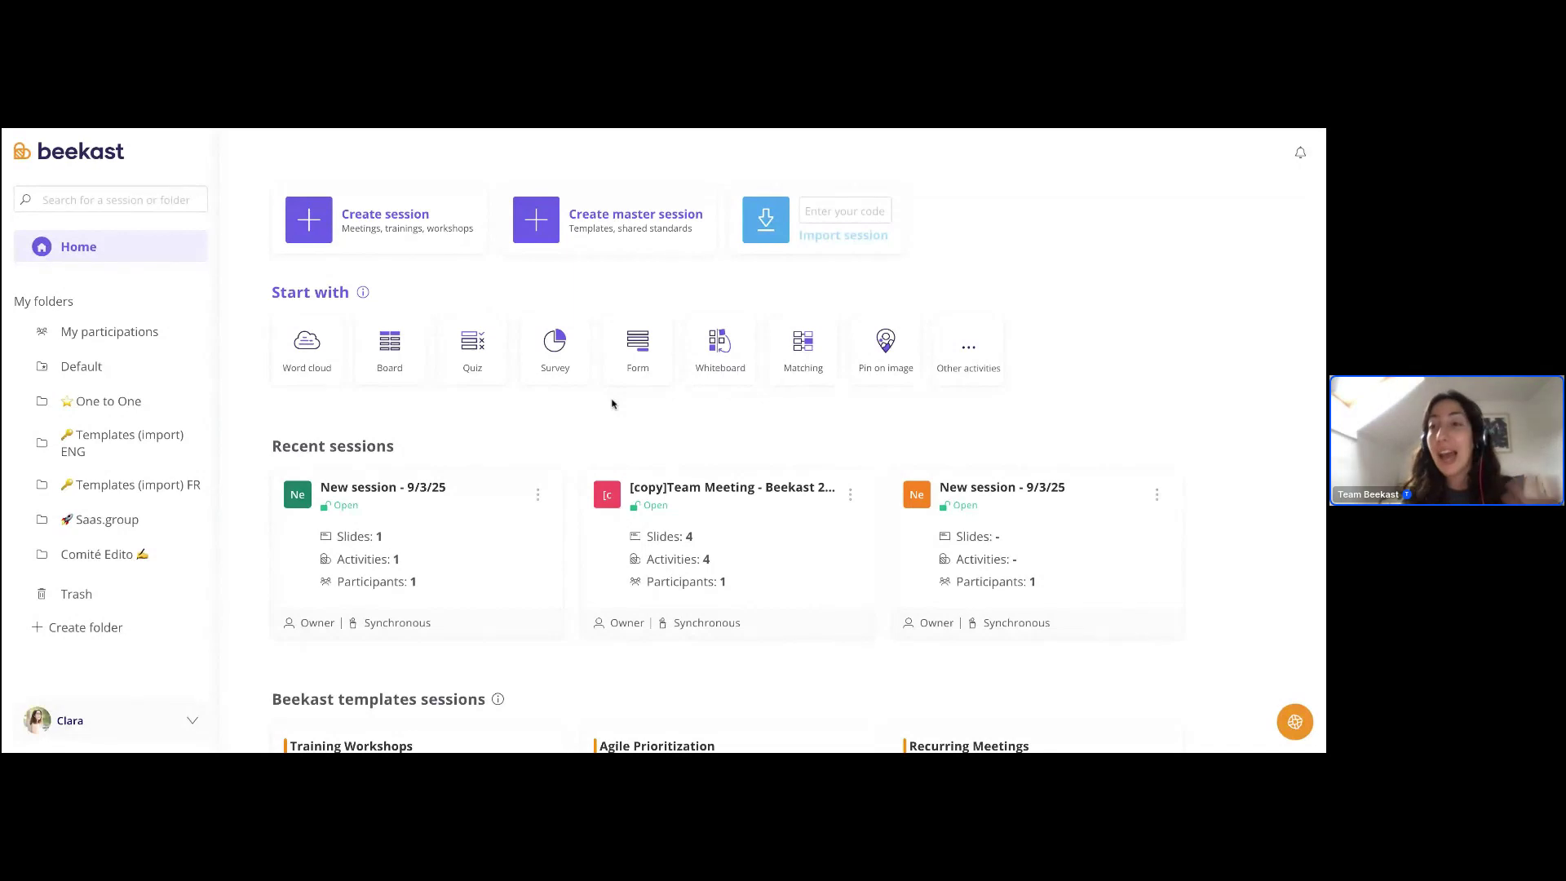
{"action": "scroll", "coordinate": [620, 417], "scroll_direction": "down", "scroll_amount": 1}
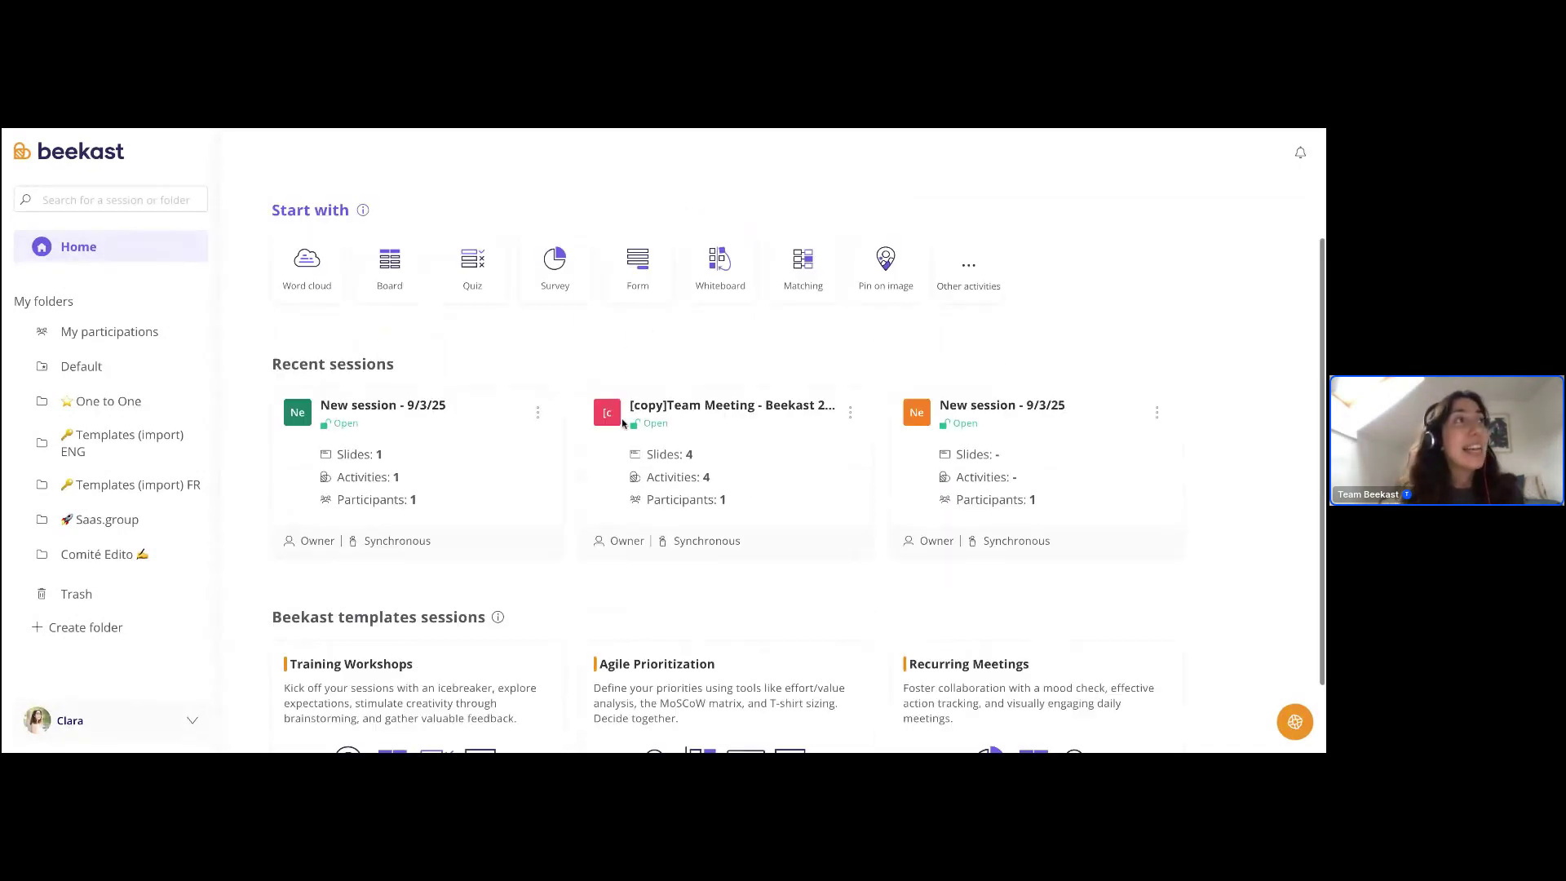
{"action": "scroll", "coordinate": [622, 423], "scroll_direction": "down", "scroll_amount": 1}
{"action": "left_click_drag", "start_coordinate": [274, 308], "coordinate": [403, 313]}
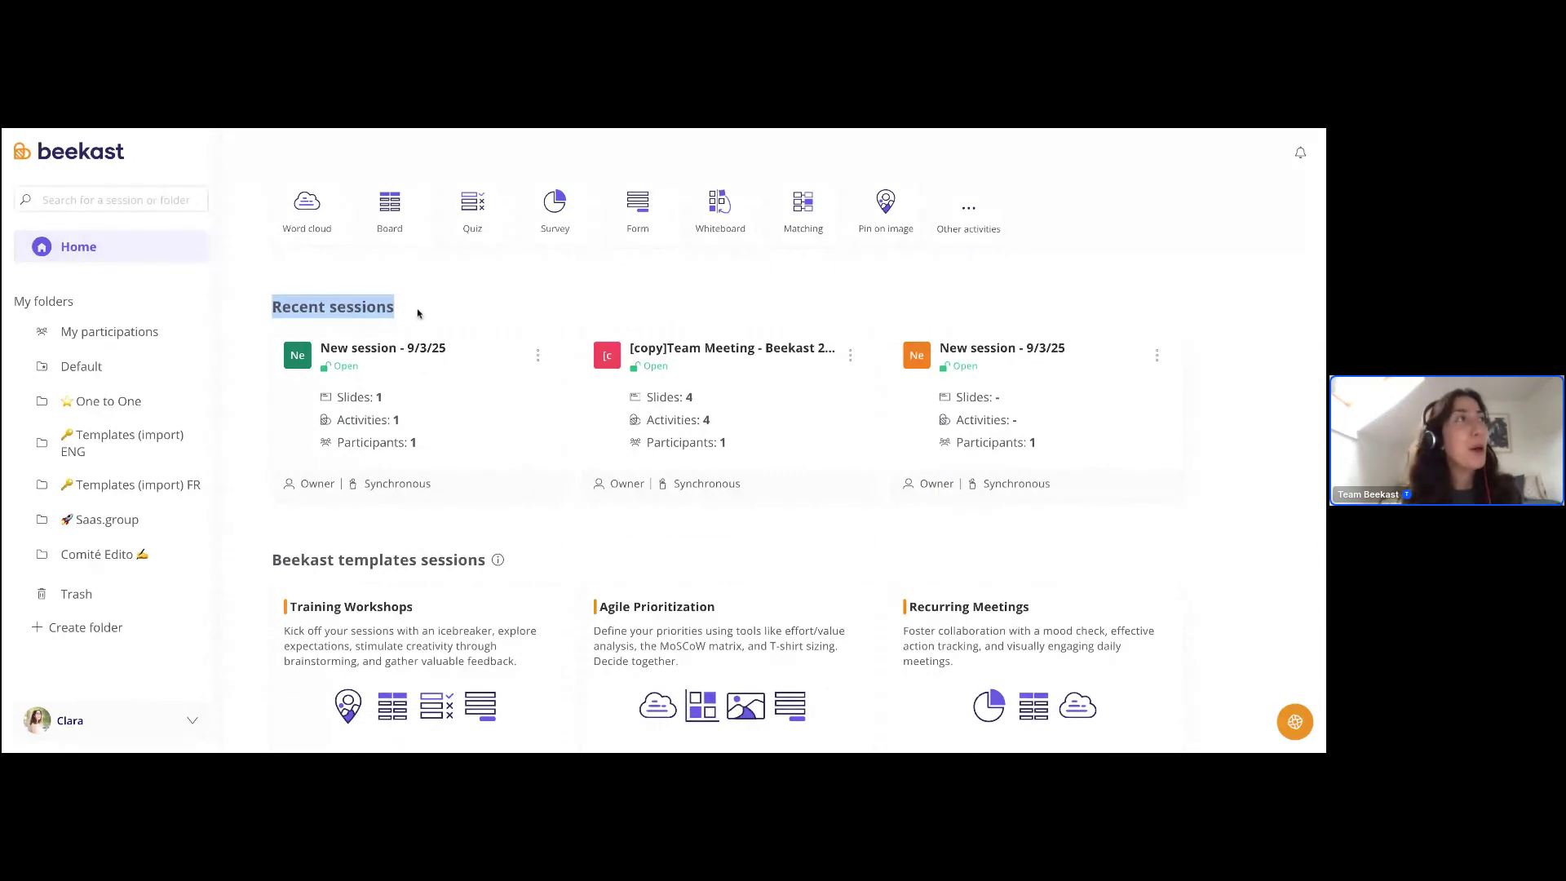
{"action": "scroll", "coordinate": [506, 323], "scroll_direction": "up", "scroll_amount": 1}
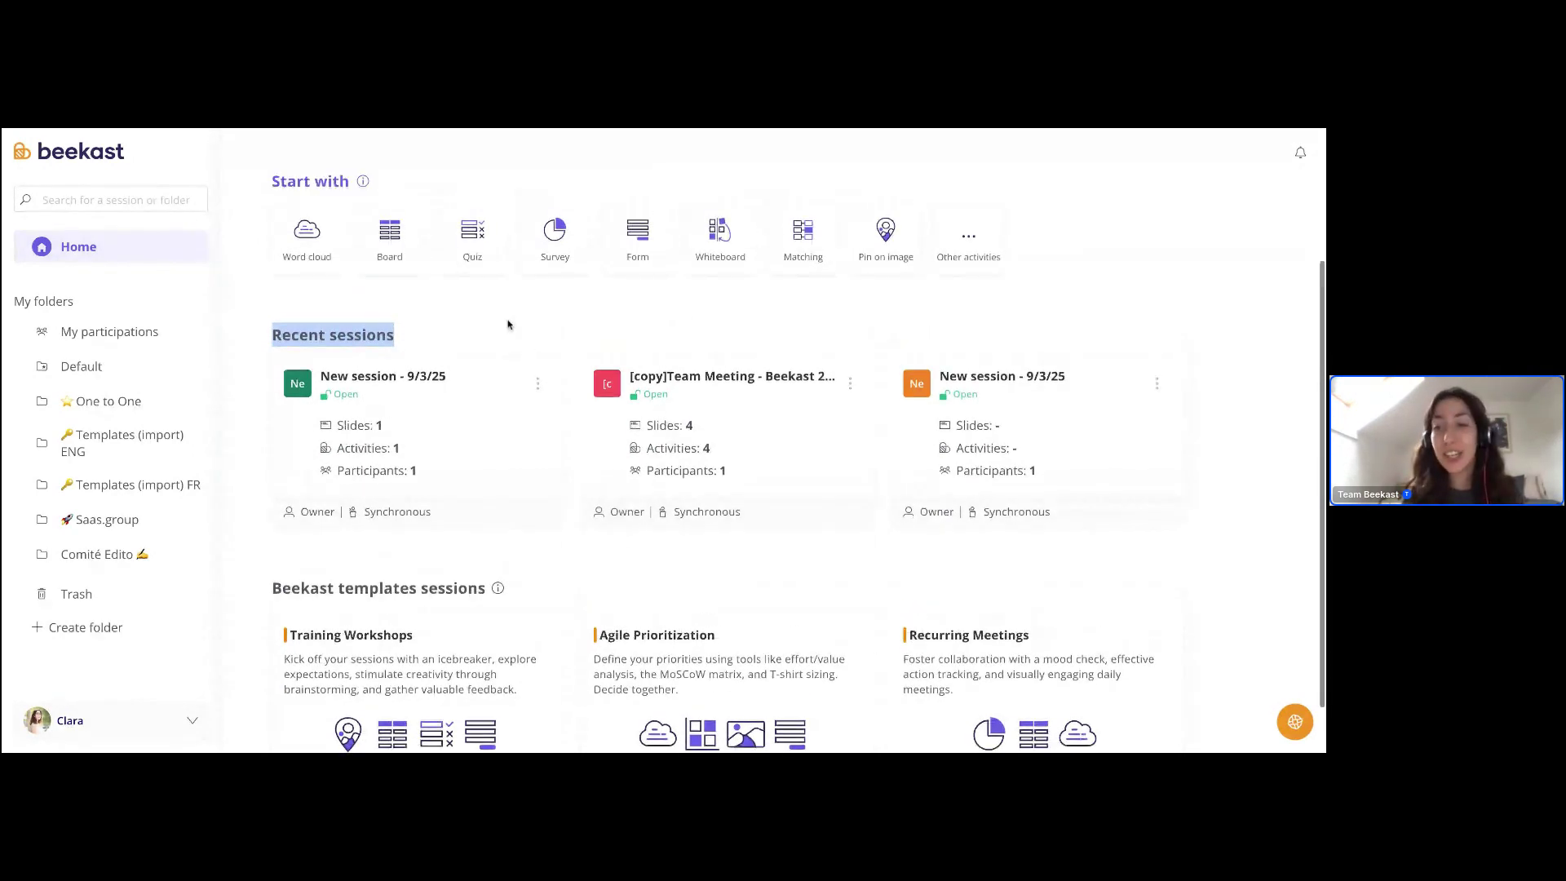
{"action": "left_click", "coordinate": [502, 337]}
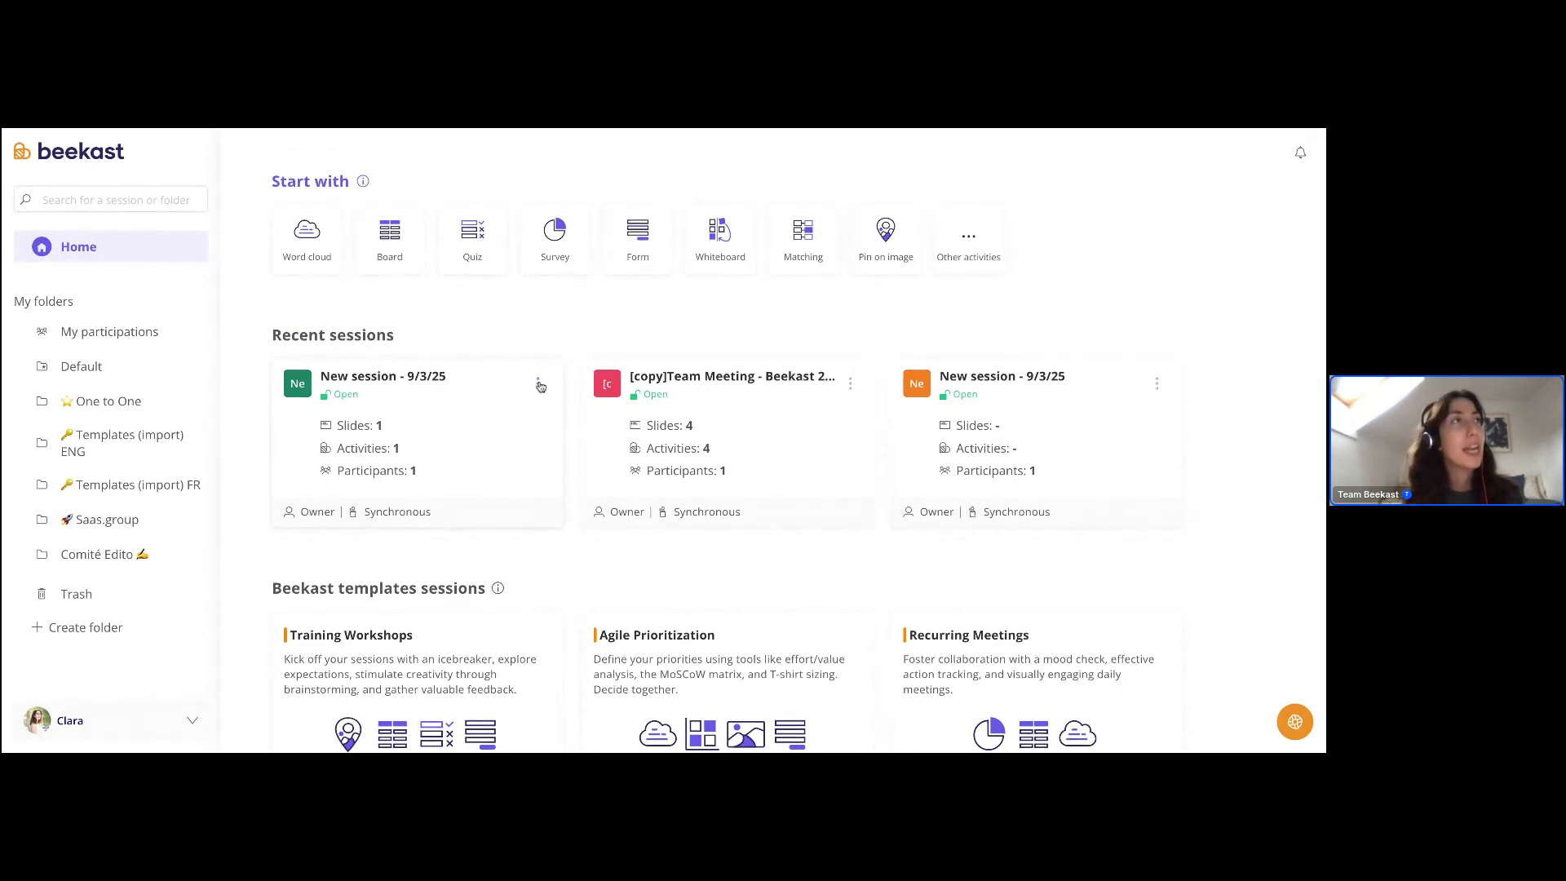
{"action": "left_click", "coordinate": [539, 384]}
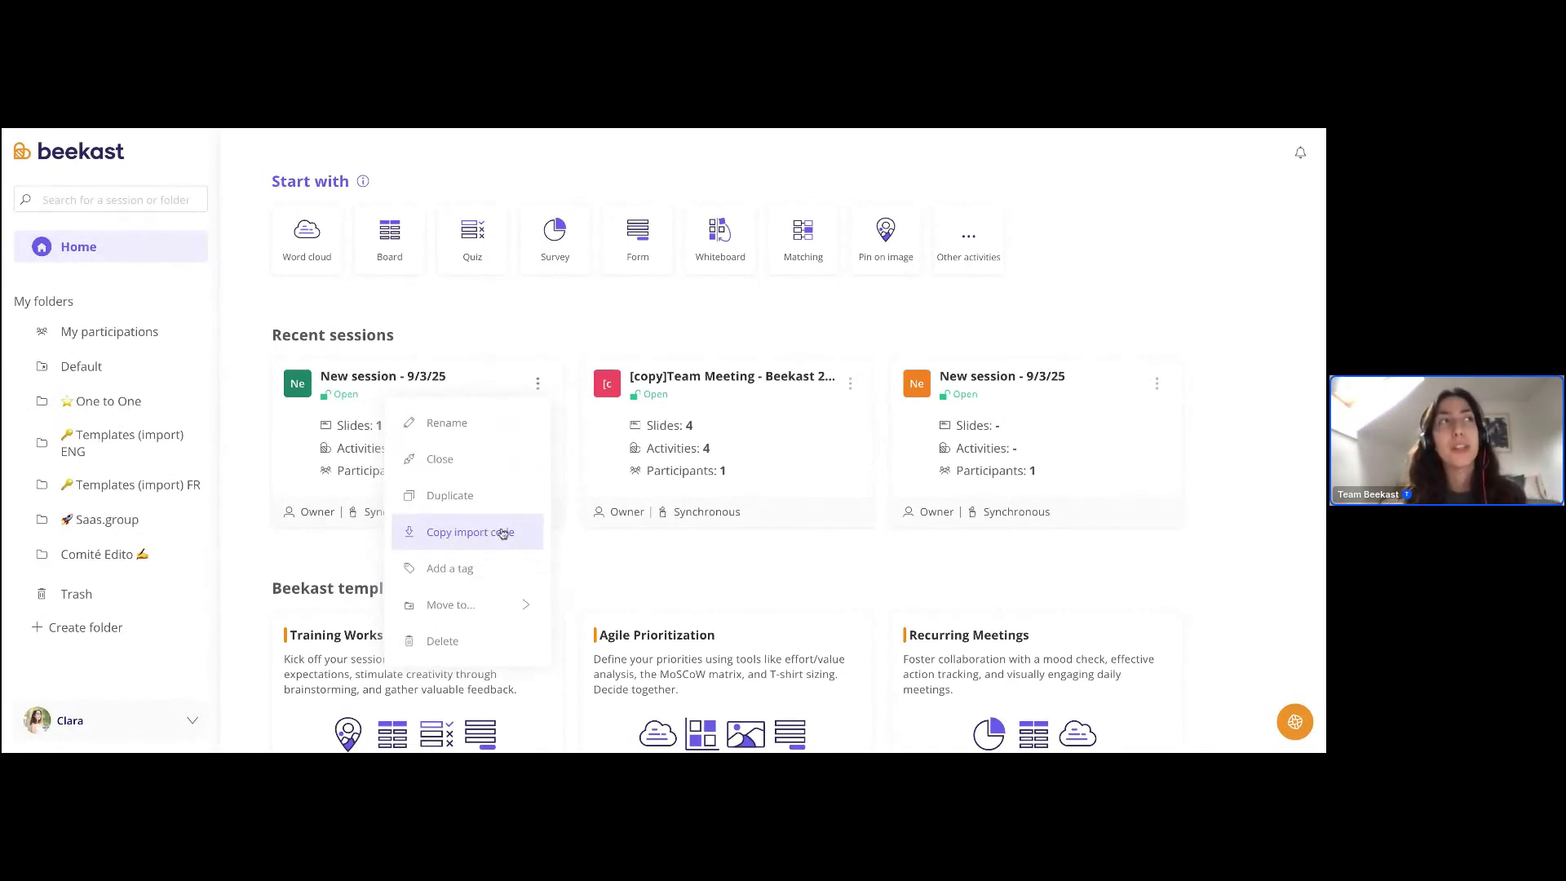
{"action": "left_click", "coordinate": [540, 326]}
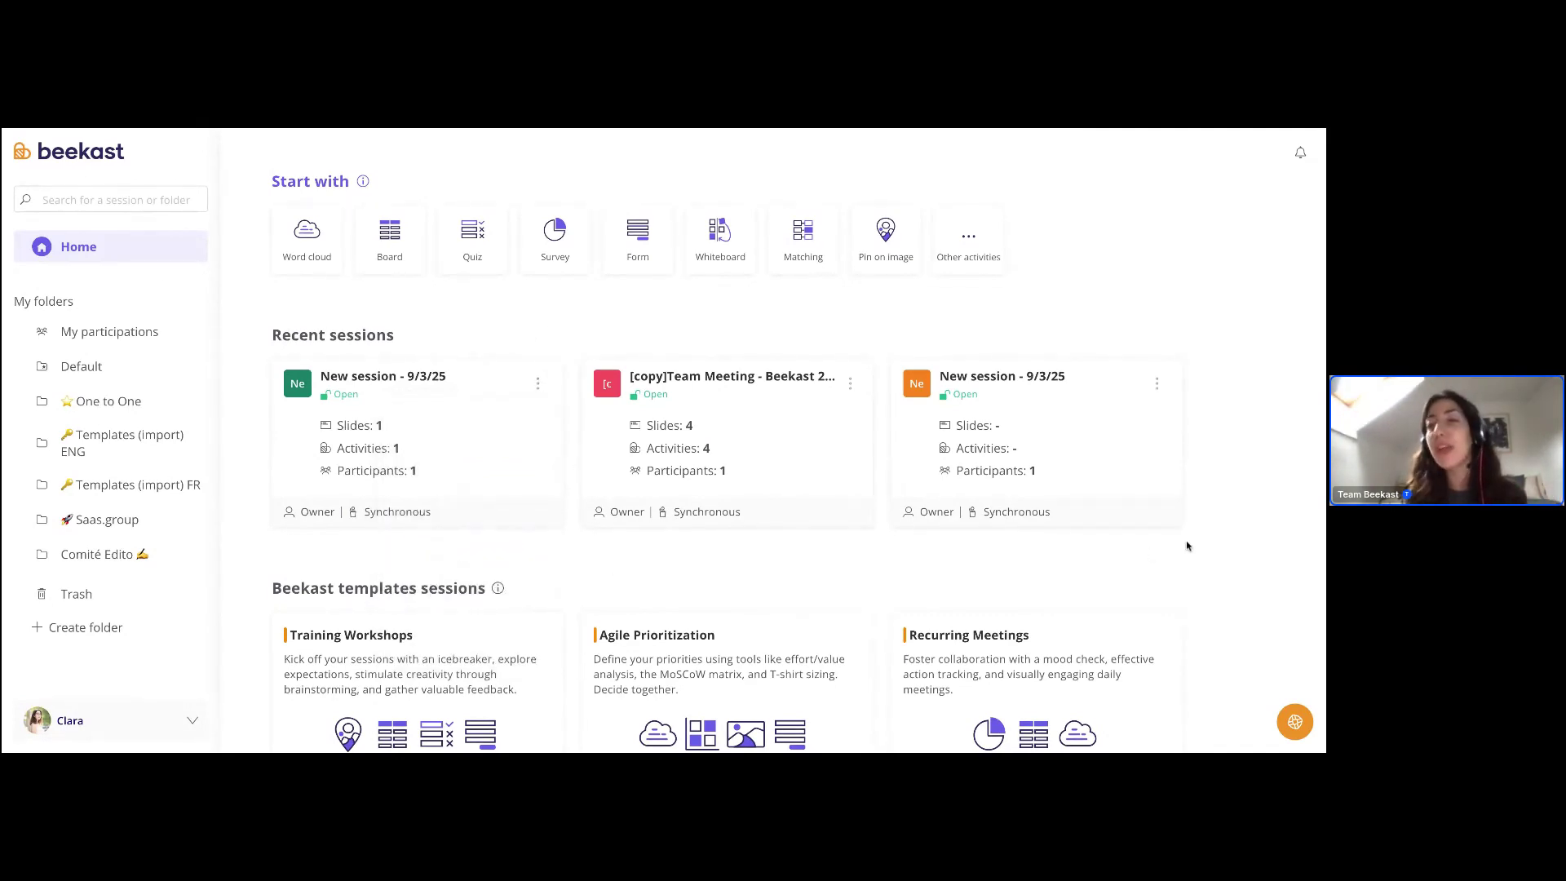
- Scroll to the Beekast template sessions and start a session from the Recurring Meetings template
{"action": "scroll", "coordinate": [1244, 527], "scroll_direction": "down", "scroll_amount": 1}
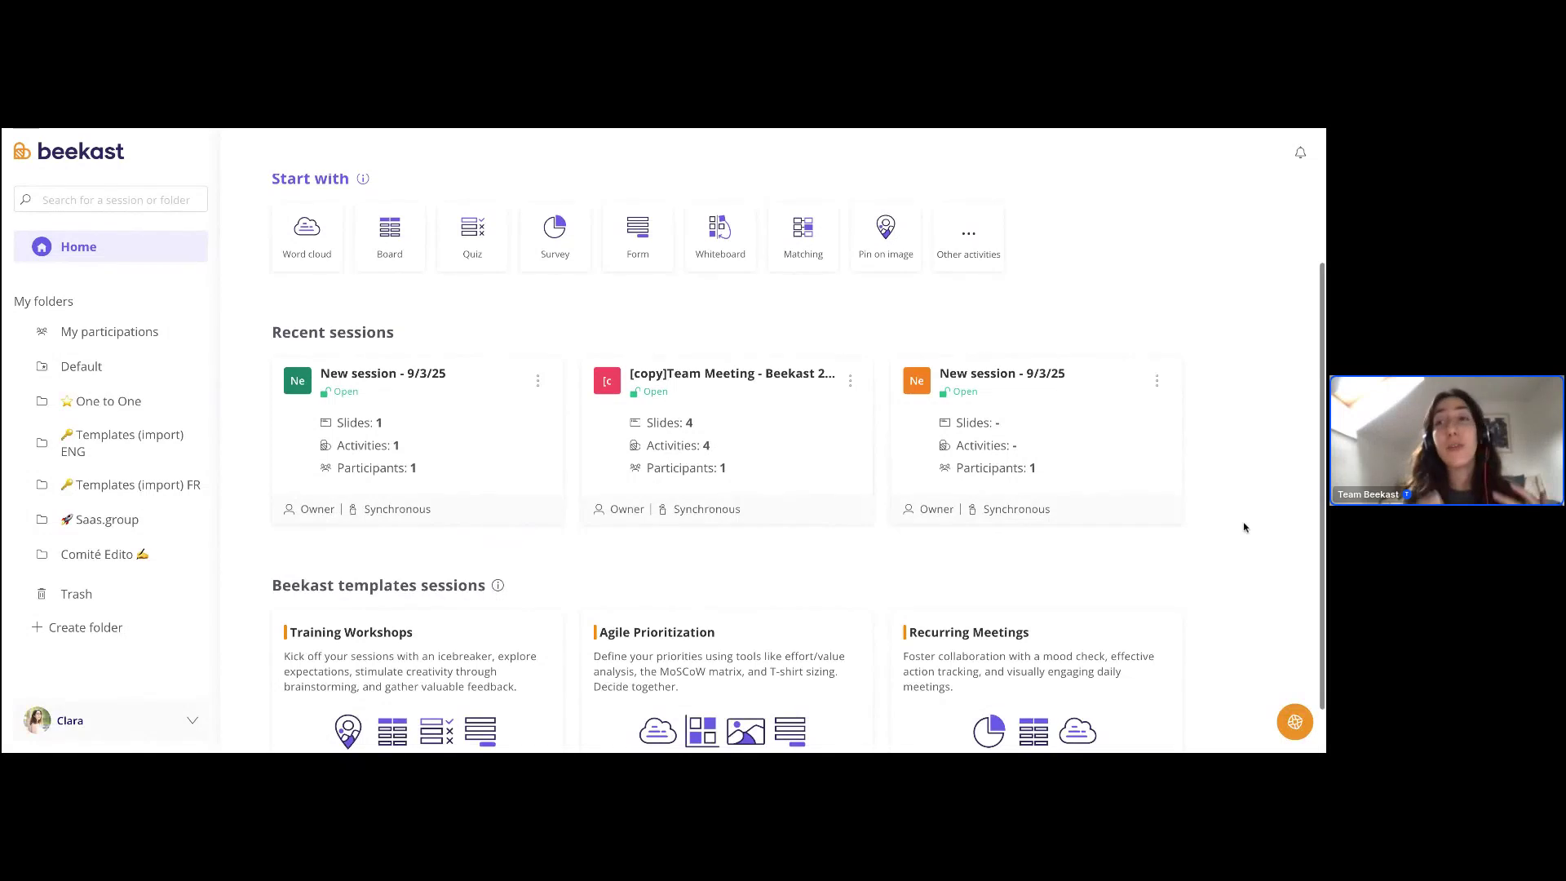
{"action": "scroll", "coordinate": [1244, 527], "scroll_direction": "down", "scroll_amount": 1}
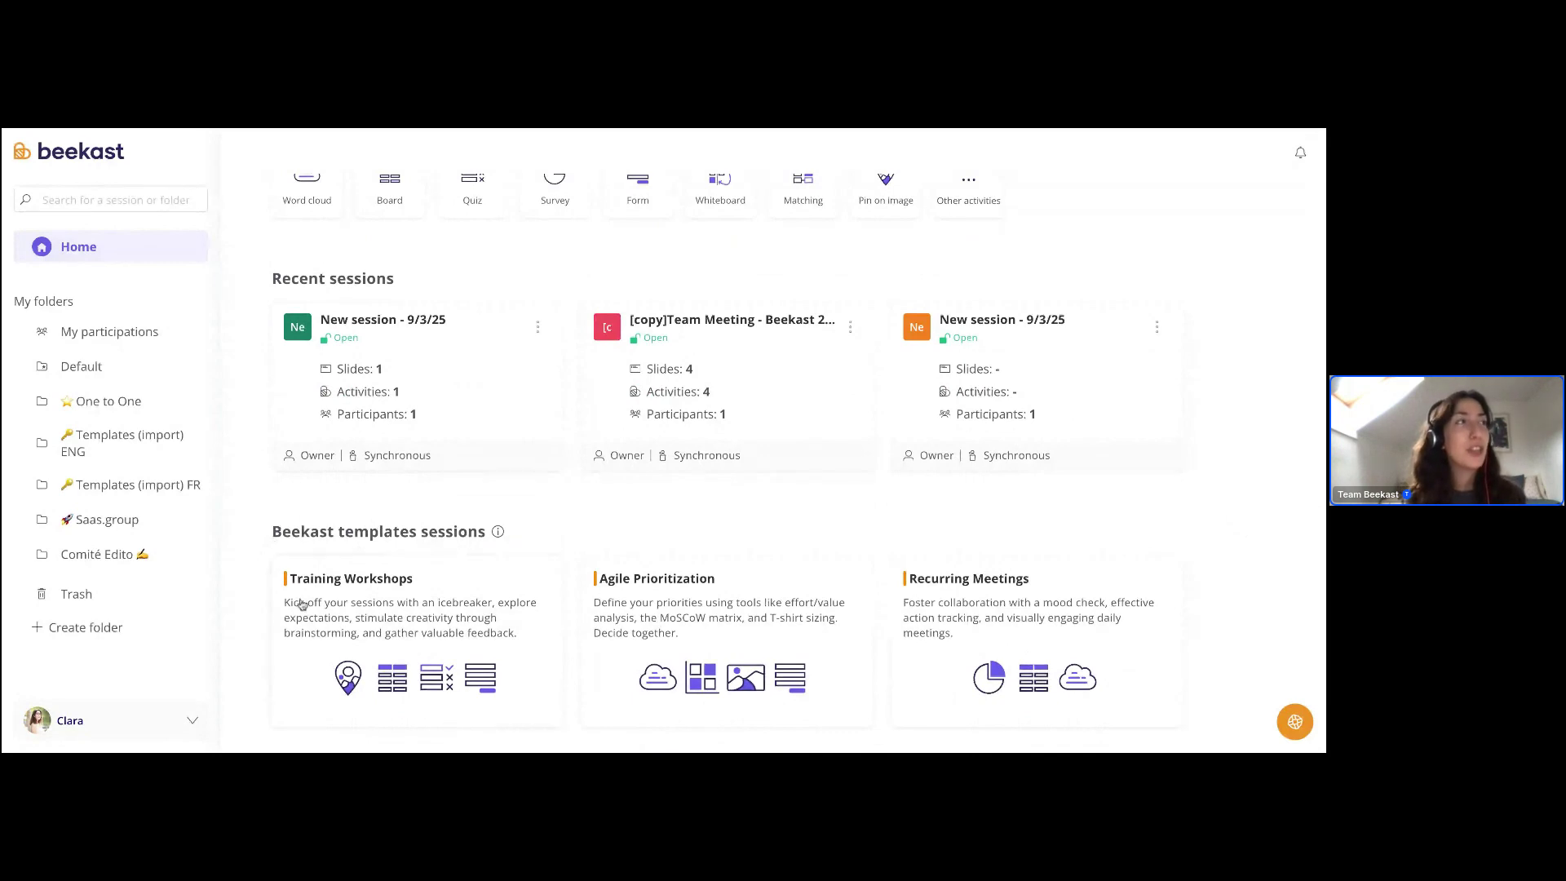
{"action": "mouse_move", "coordinate": [499, 533]}
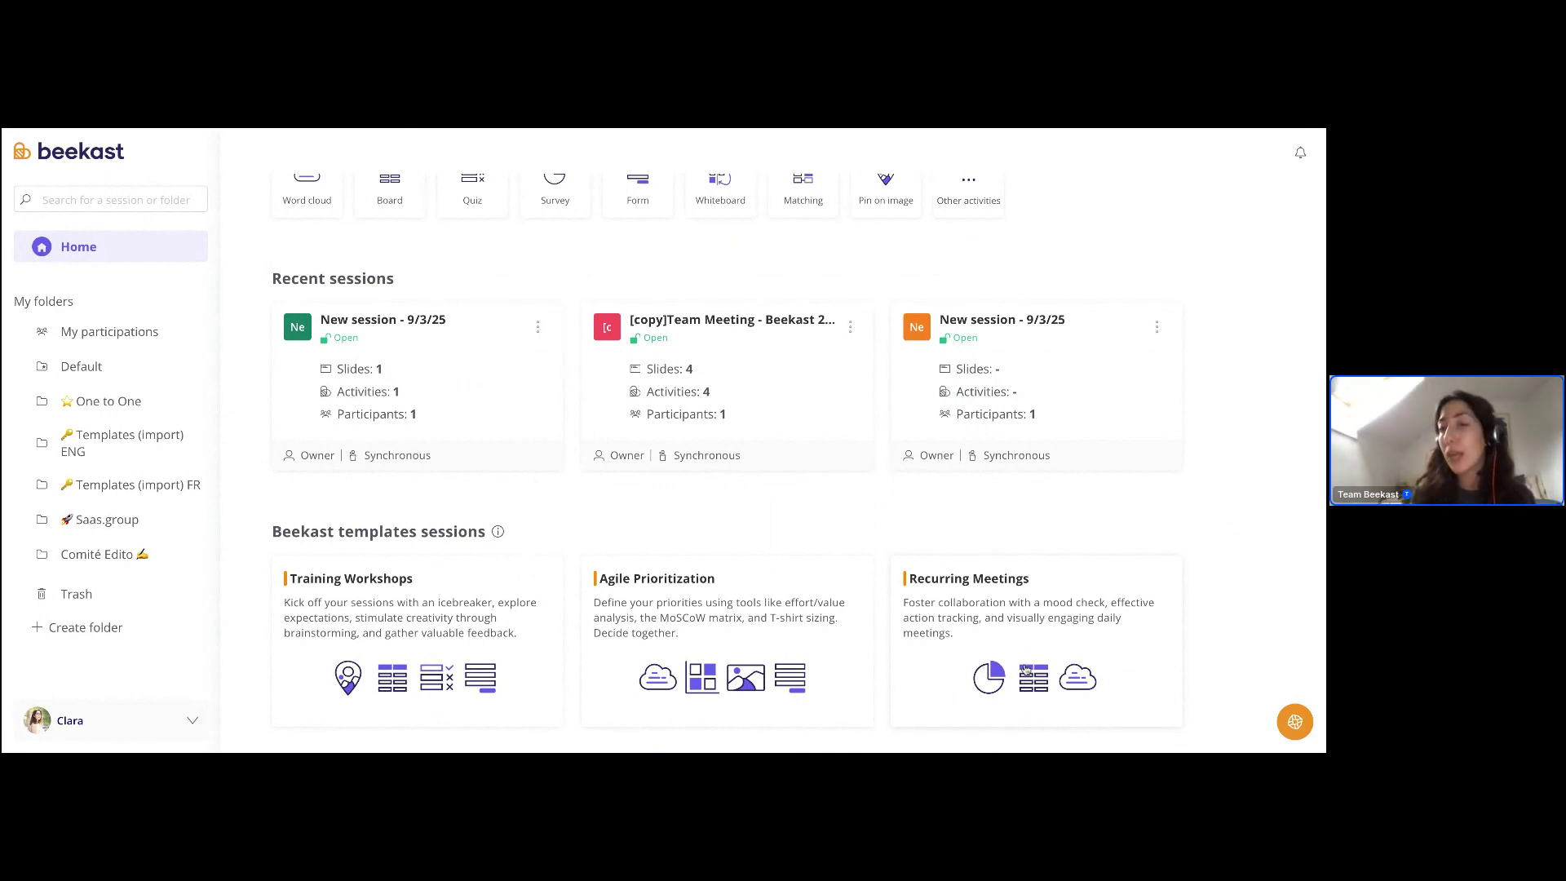
{"action": "left_click", "coordinate": [1032, 631]}
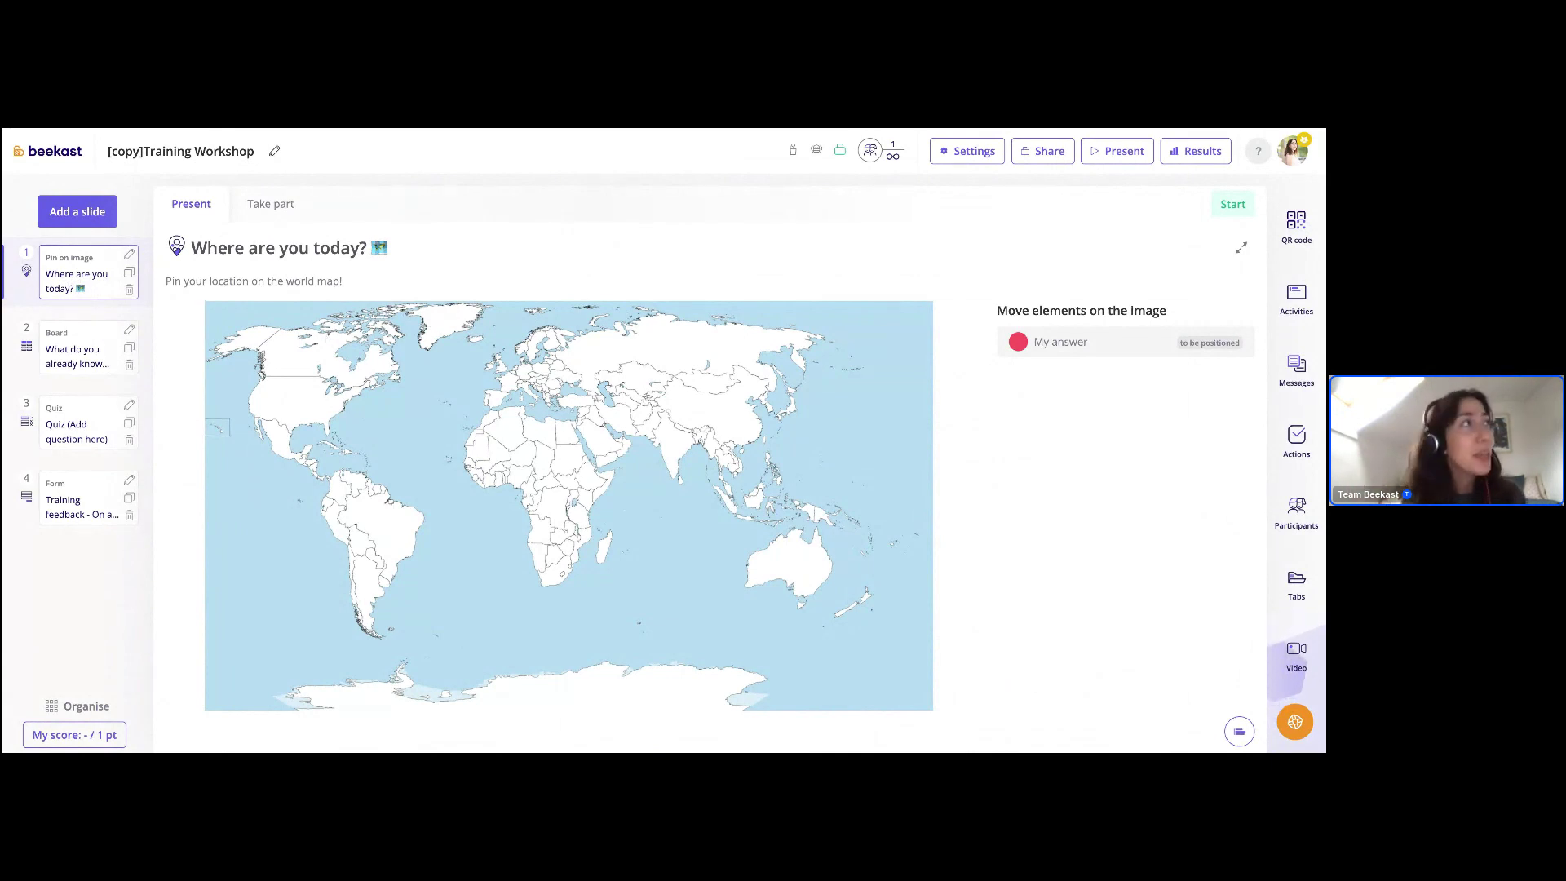
- View slide 2's board question, check the Quiz slide's settings, then show slide 4's Training feedback form
{"action": "left_click", "coordinate": [87, 348]}
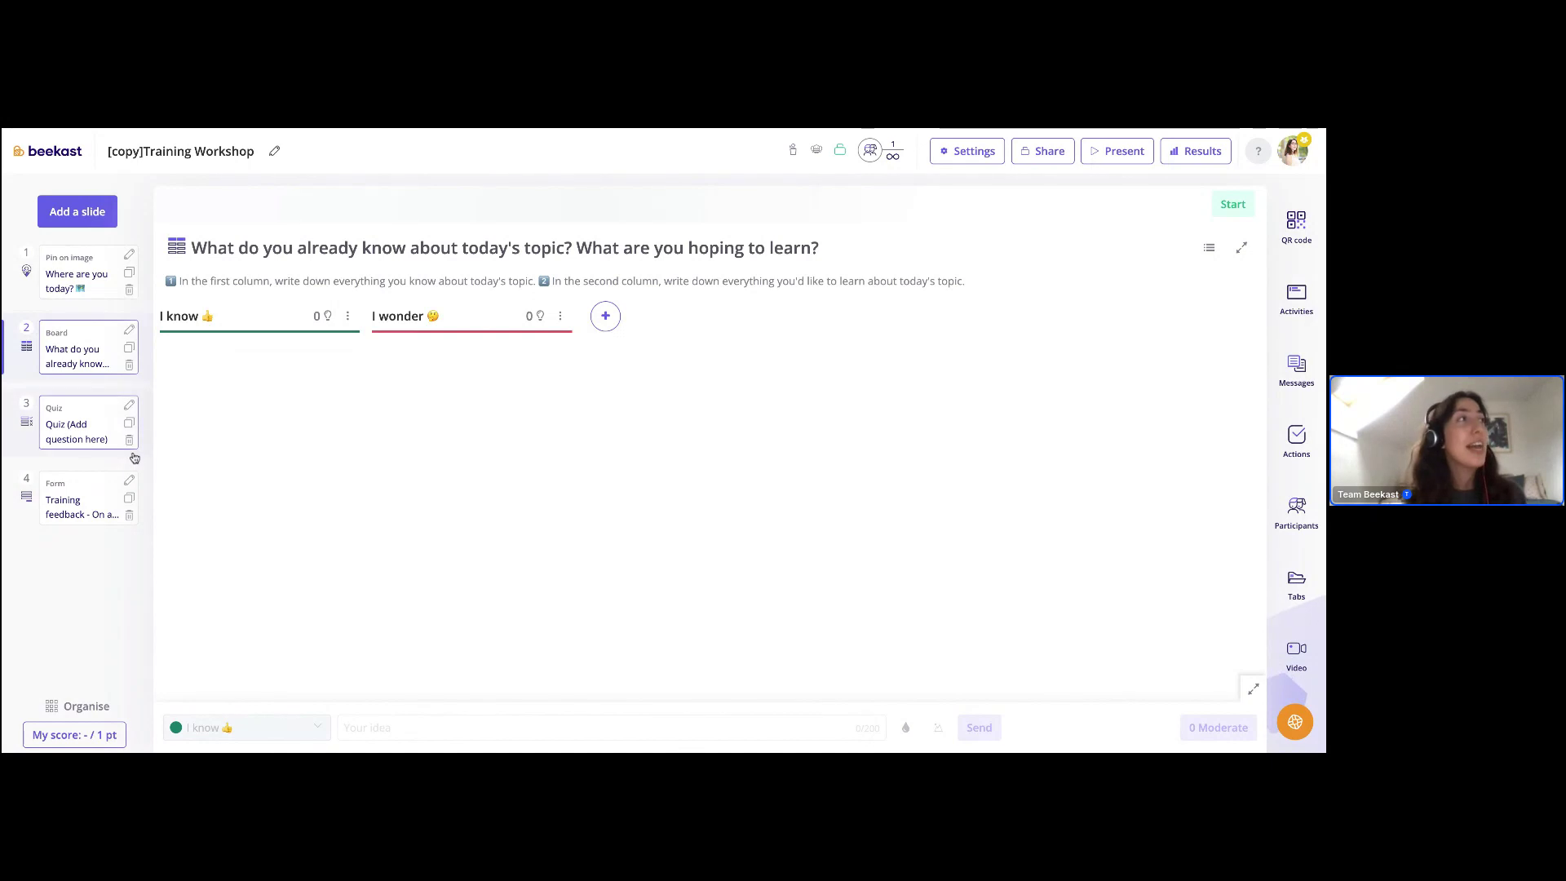
{"action": "left_click", "coordinate": [95, 438]}
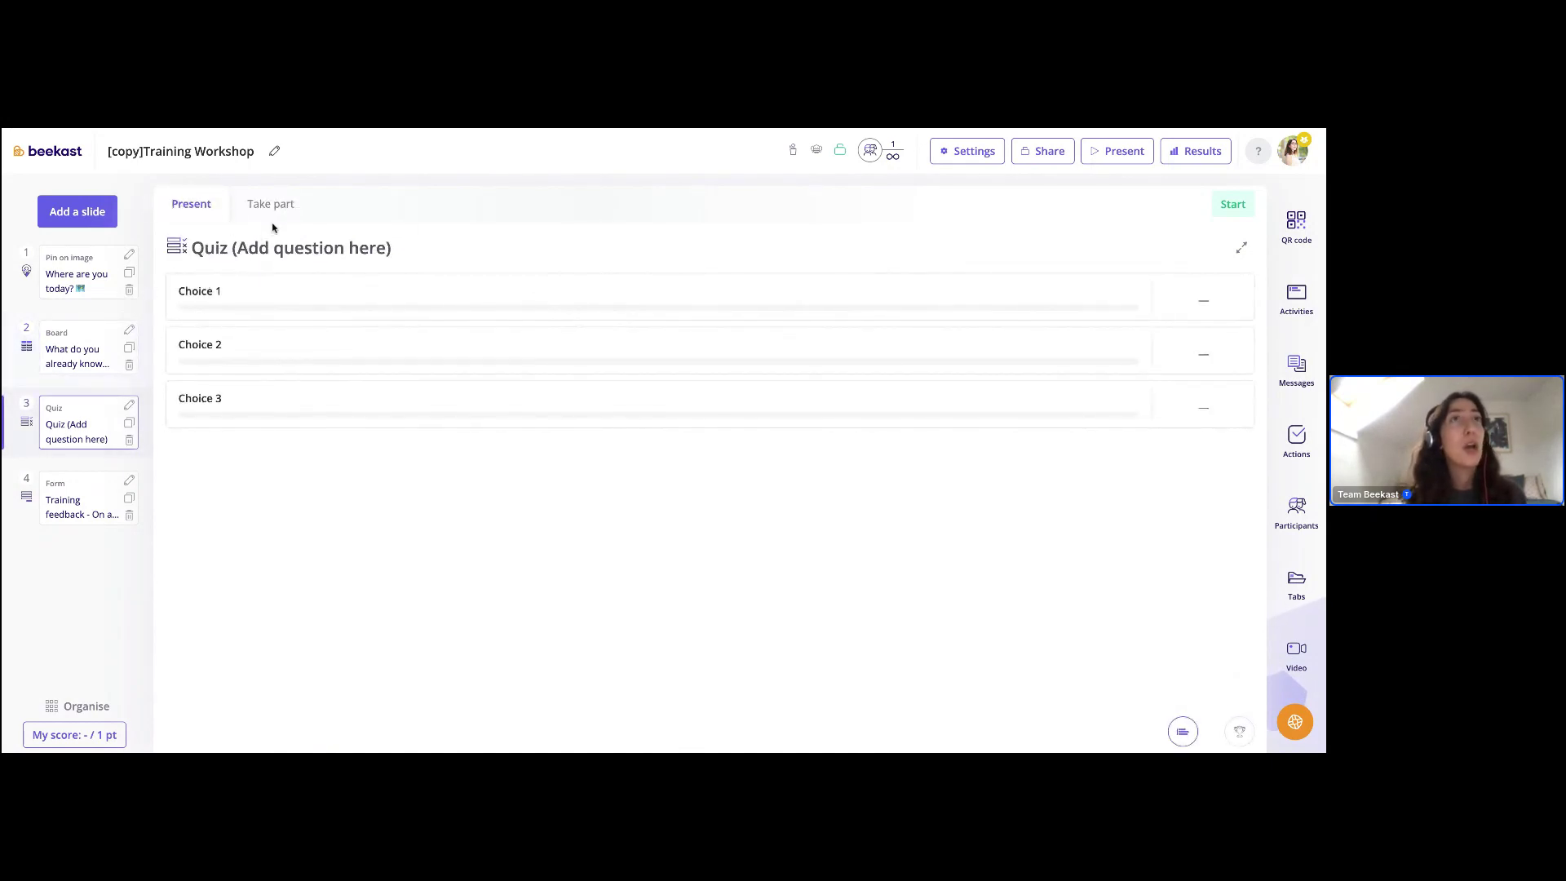
{"action": "left_click", "coordinate": [129, 405]}
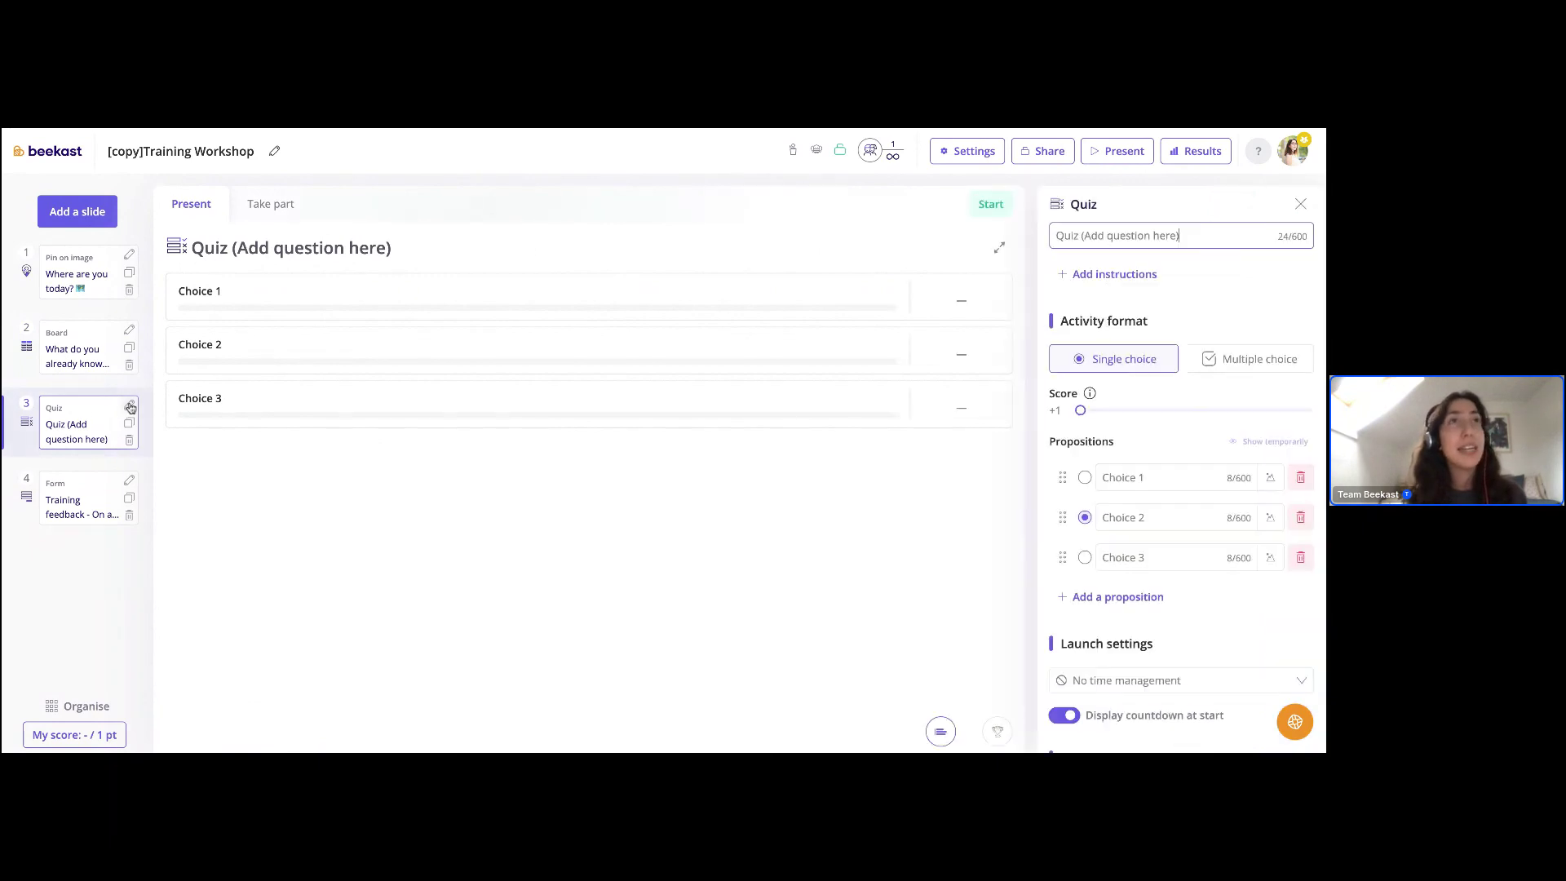
{"action": "scroll", "coordinate": [1192, 504], "scroll_direction": "down", "scroll_amount": 3}
{"action": "scroll", "coordinate": [1193, 502], "scroll_direction": "up", "scroll_amount": 3}
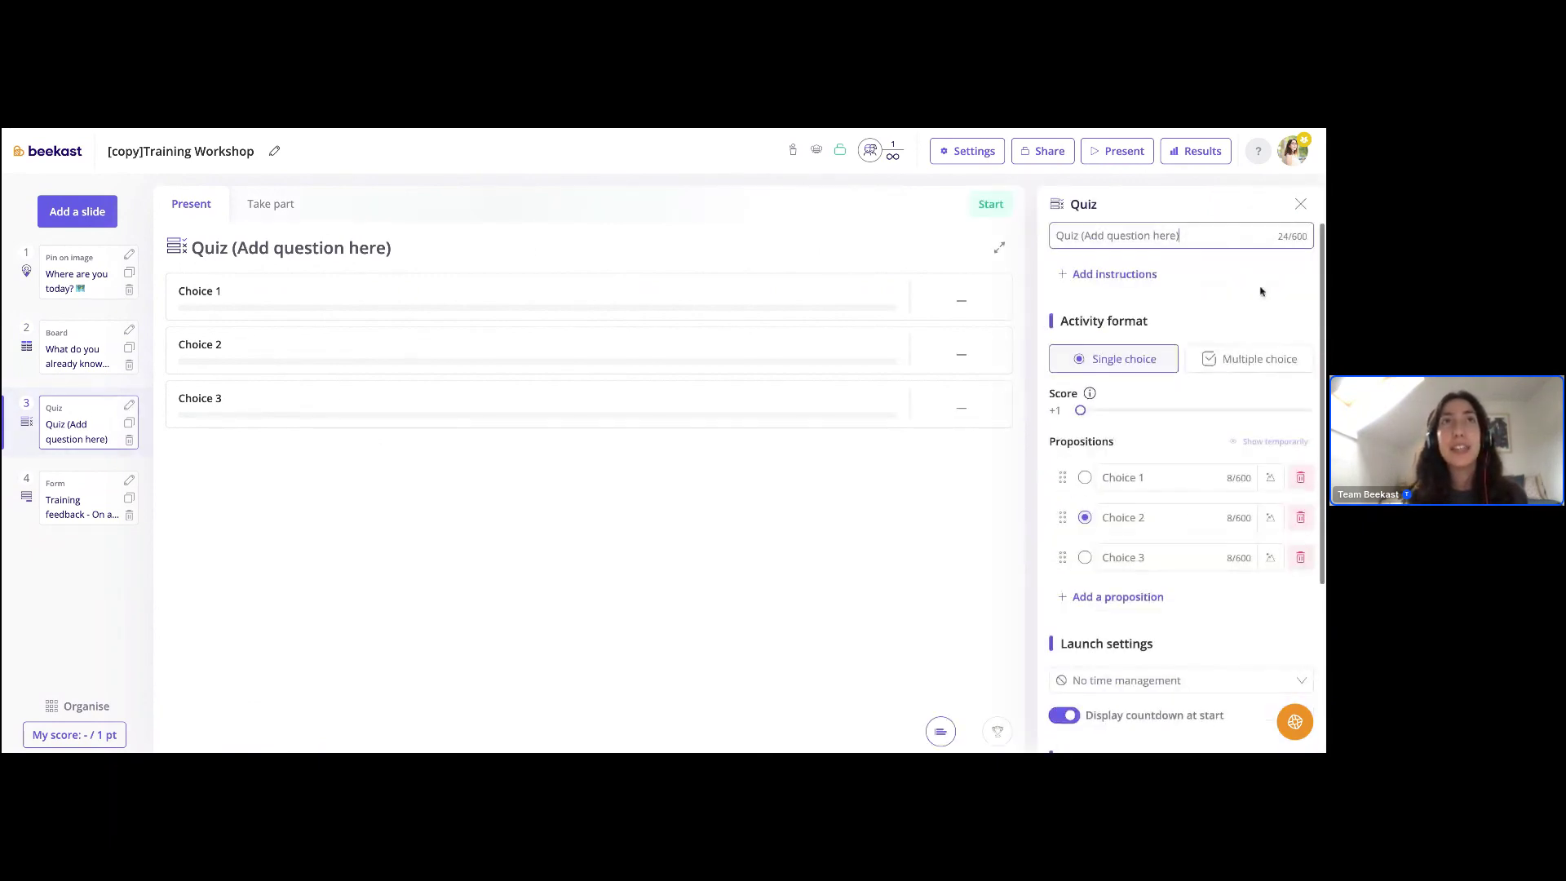
{"action": "left_click", "coordinate": [1300, 204]}
{"action": "left_click", "coordinate": [95, 498]}
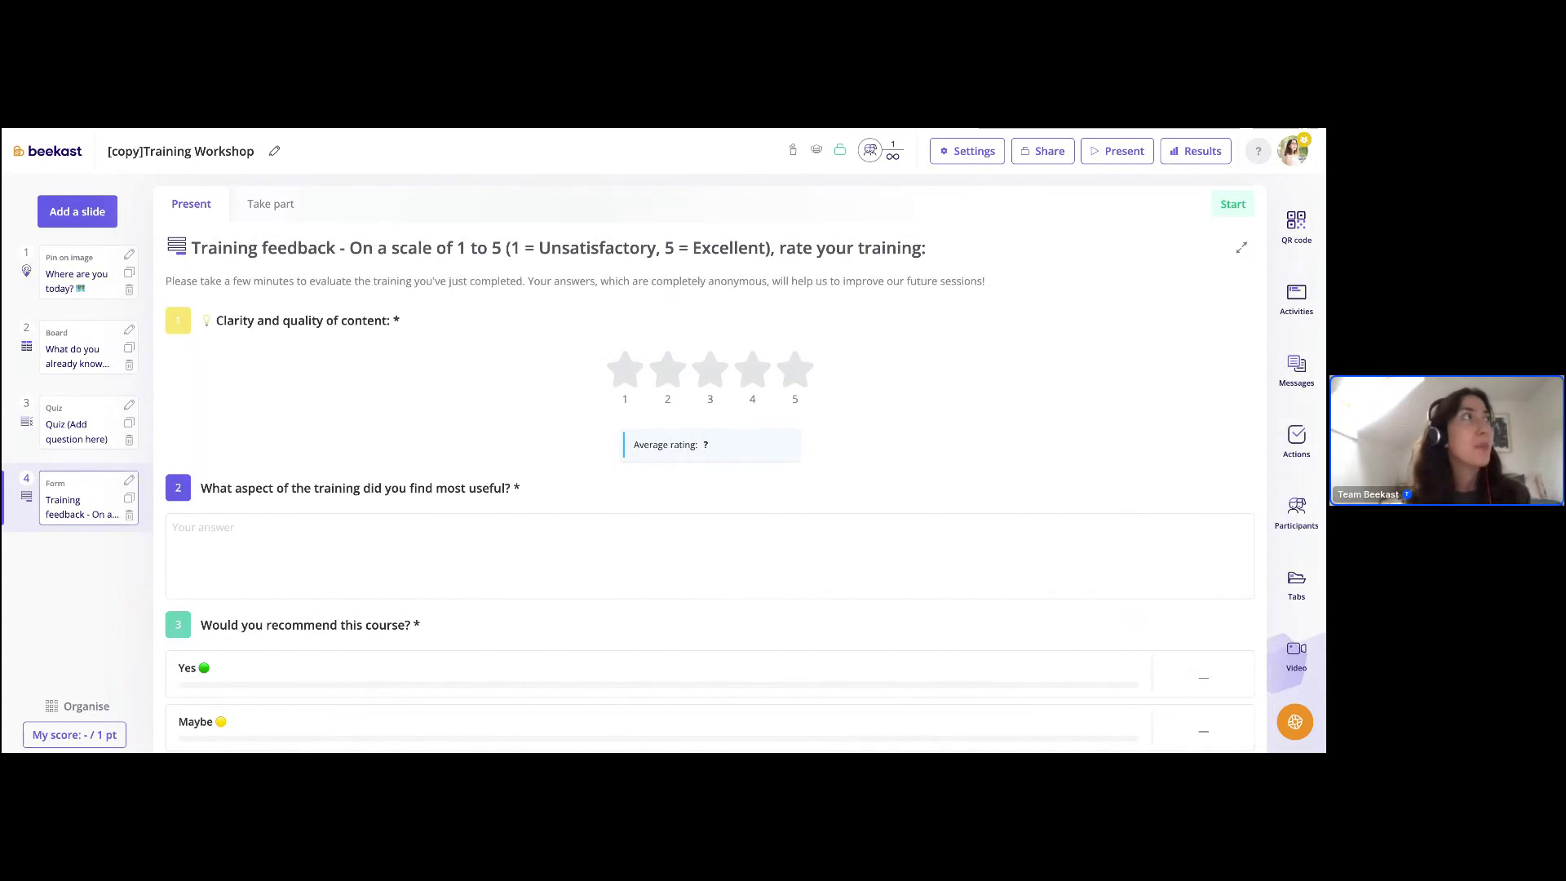
- Go back to the Home page, now led by [copy]Training Workshop, and scroll through it
{"action": "left_click", "coordinate": [31, 152]}
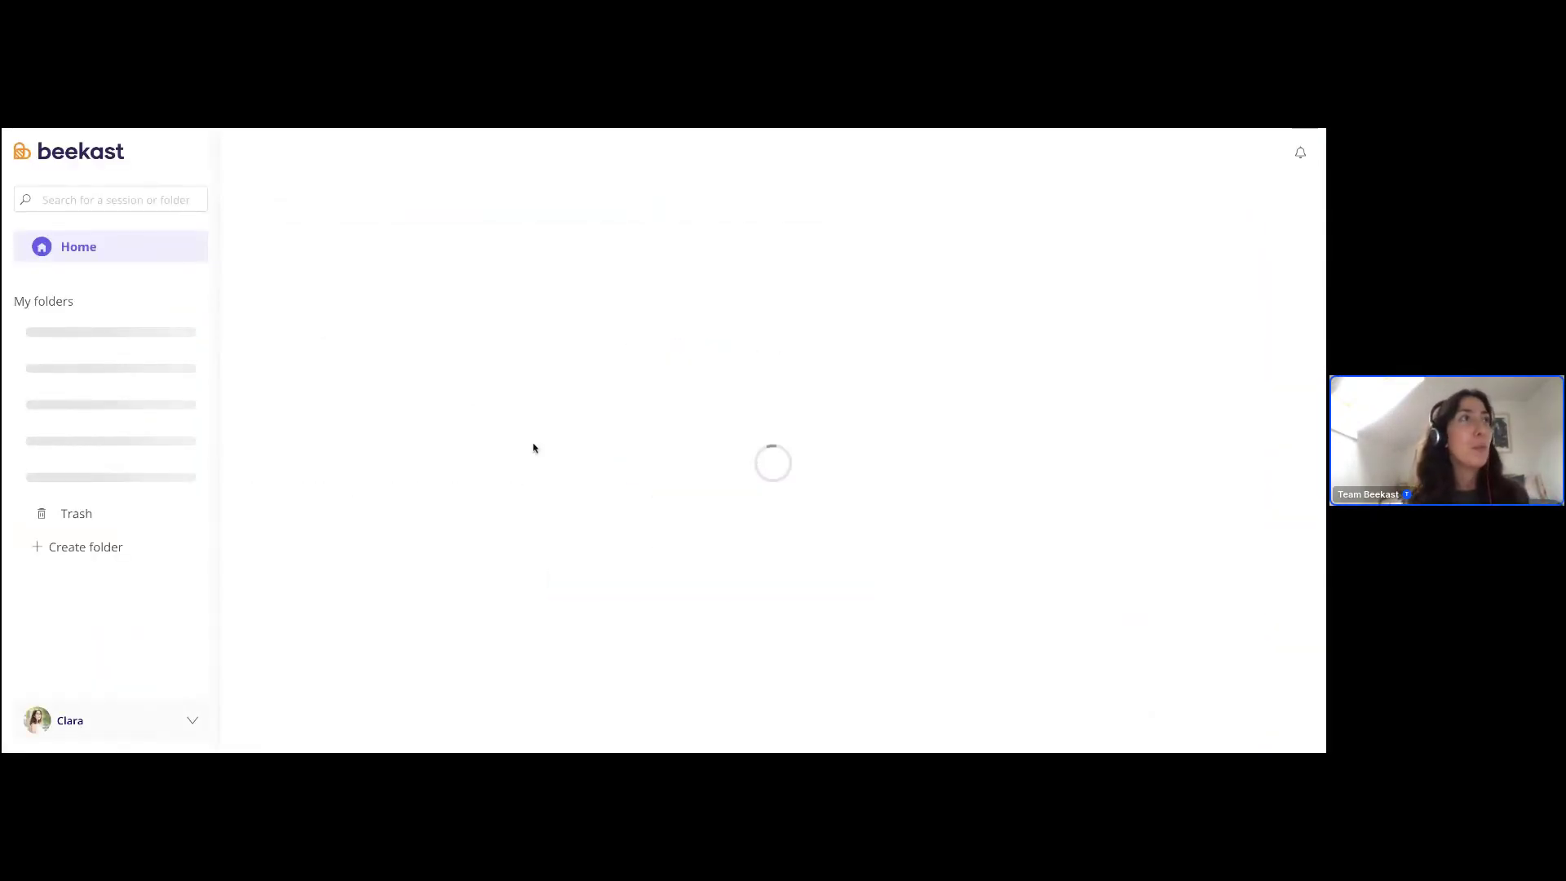
{"action": "scroll", "coordinate": [976, 471], "scroll_direction": "down", "scroll_amount": 2}
{"action": "scroll", "coordinate": [816, 531], "scroll_direction": "up", "scroll_amount": 3}
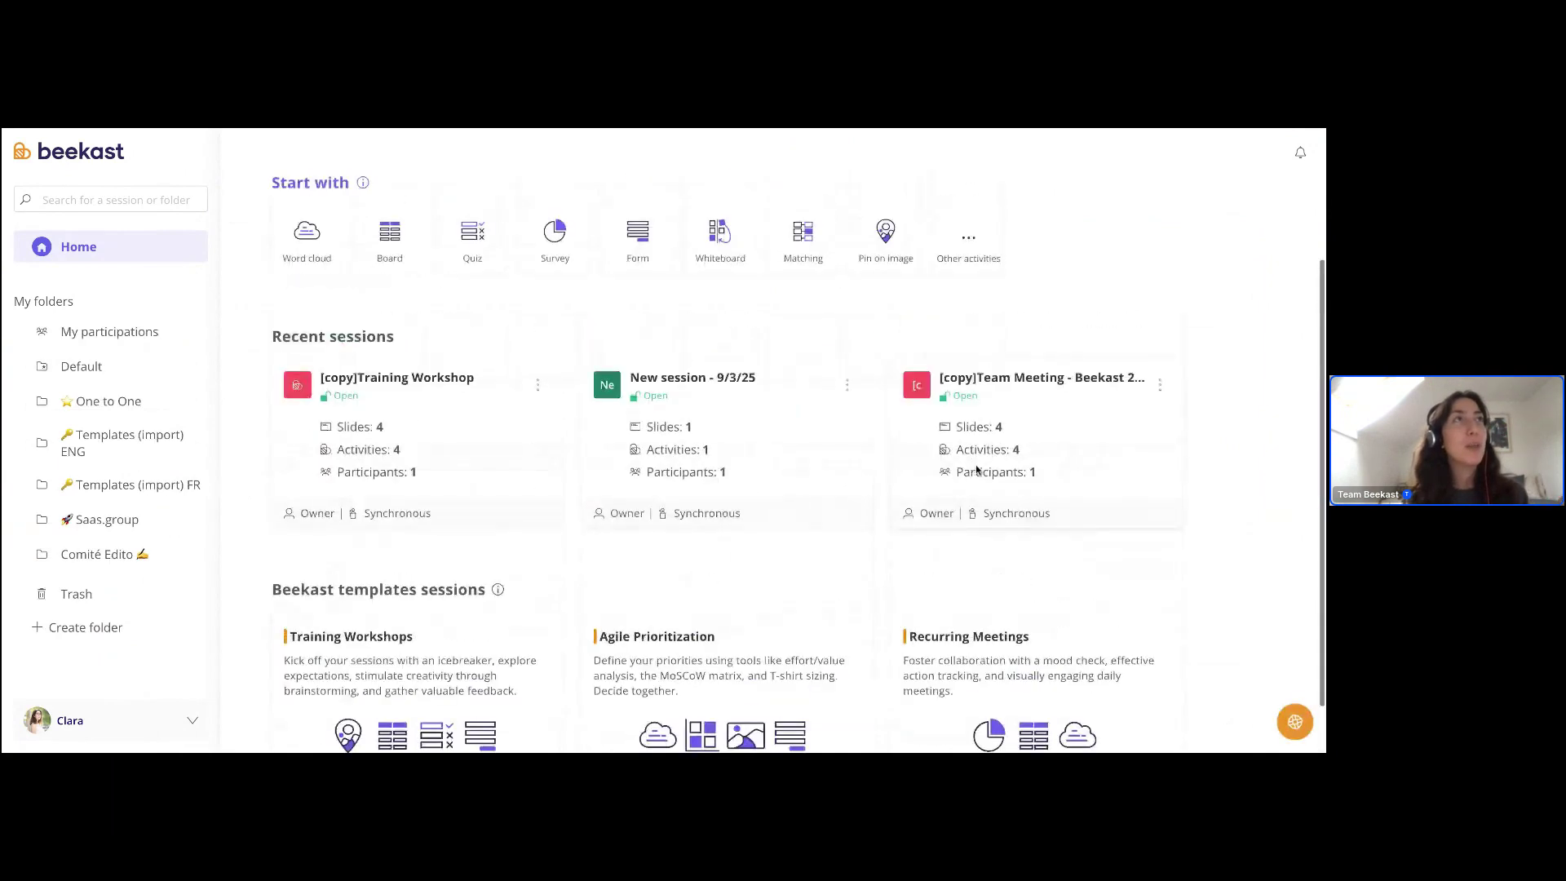
{"action": "scroll", "coordinate": [620, 590], "scroll_direction": "down", "scroll_amount": 2}
{"action": "scroll", "coordinate": [620, 590], "scroll_direction": "up", "scroll_amount": 2}
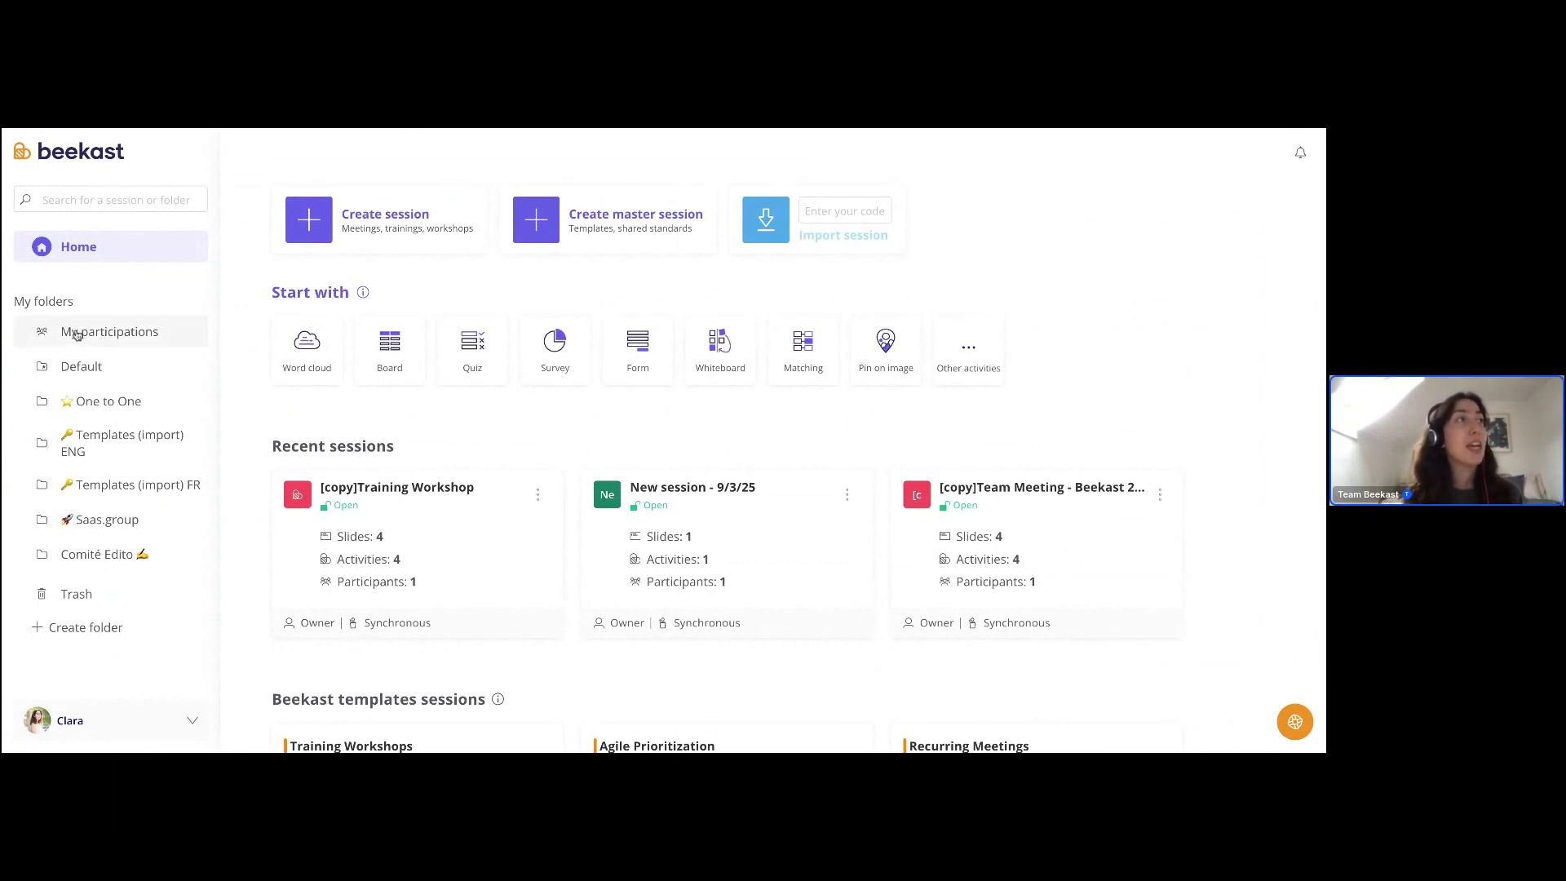
- Open My participations and bring up the Brainstorming session's three-dot menu
{"action": "left_click", "coordinate": [76, 334]}
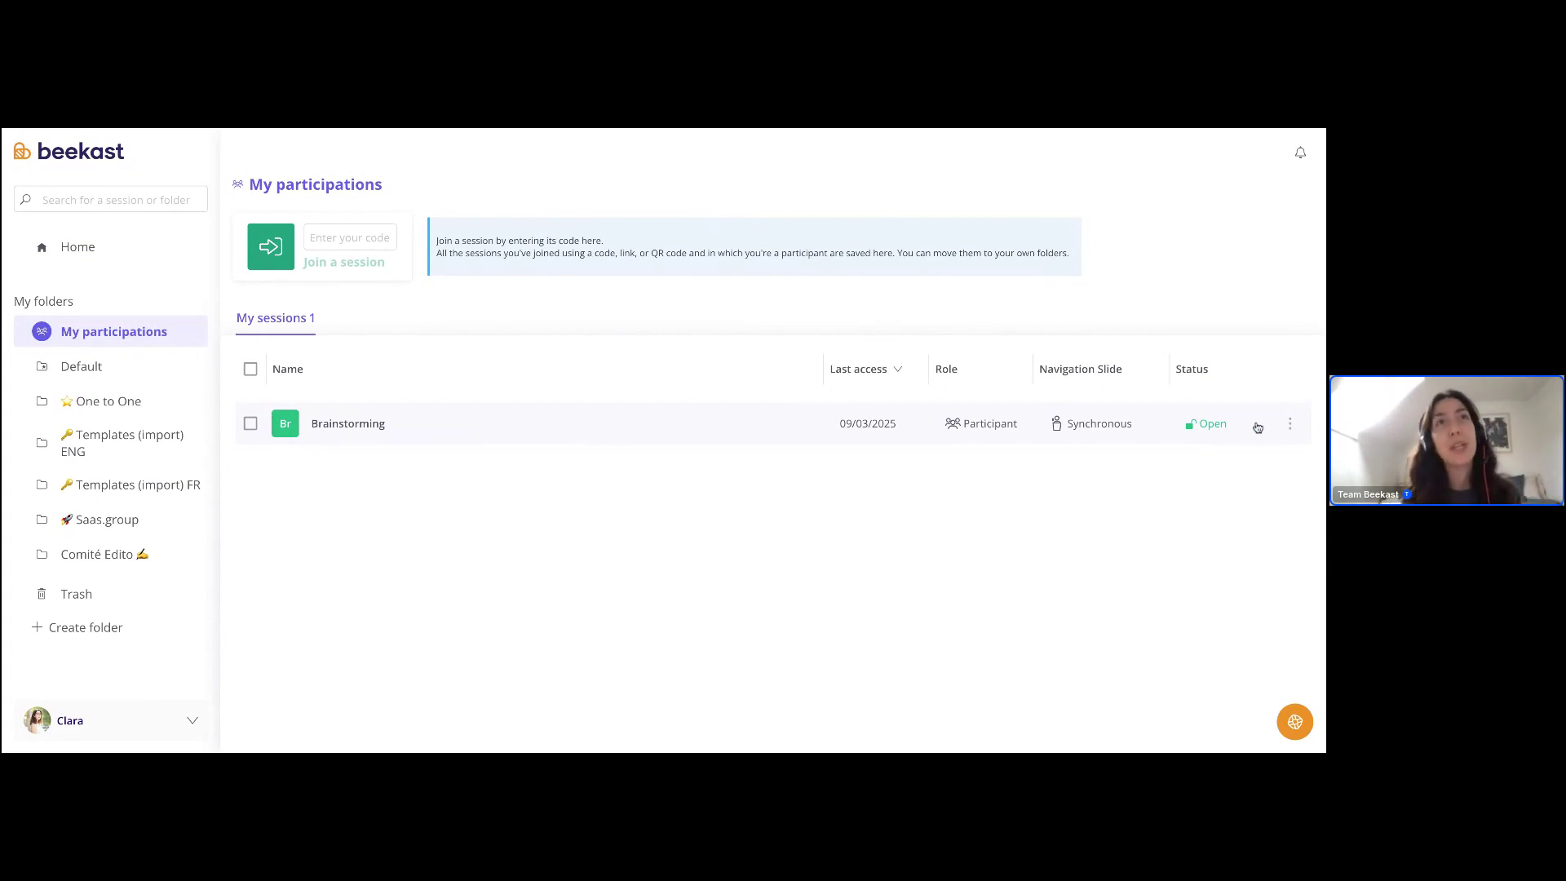
{"action": "left_click", "coordinate": [1291, 426]}
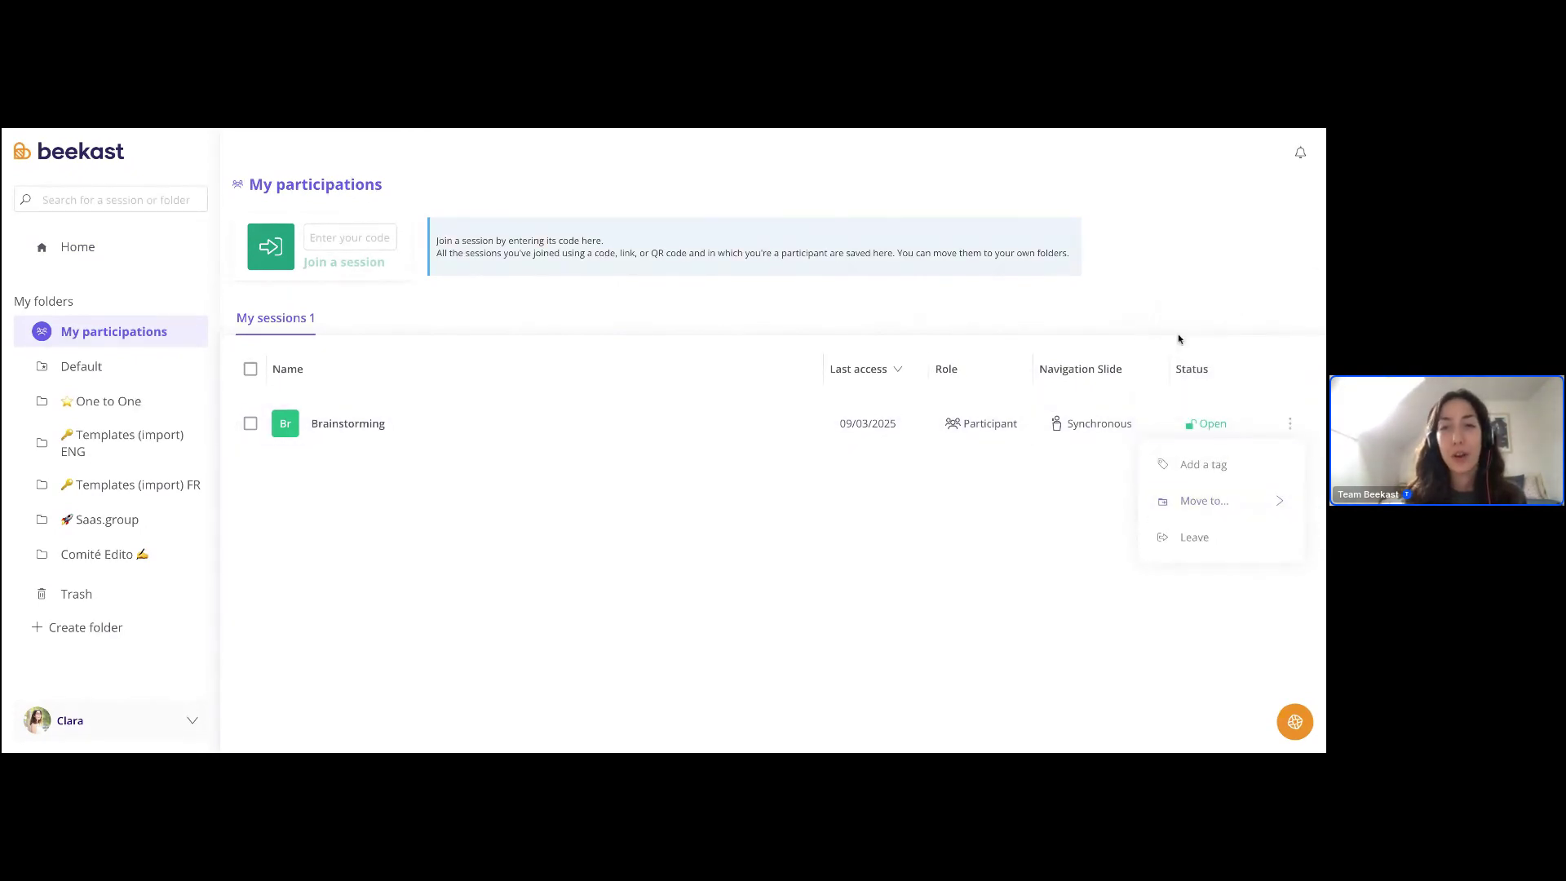
- Browse the Move to... folder list for Brainstorming, then close the menu without moving it
{"action": "left_click", "coordinate": [1206, 502]}
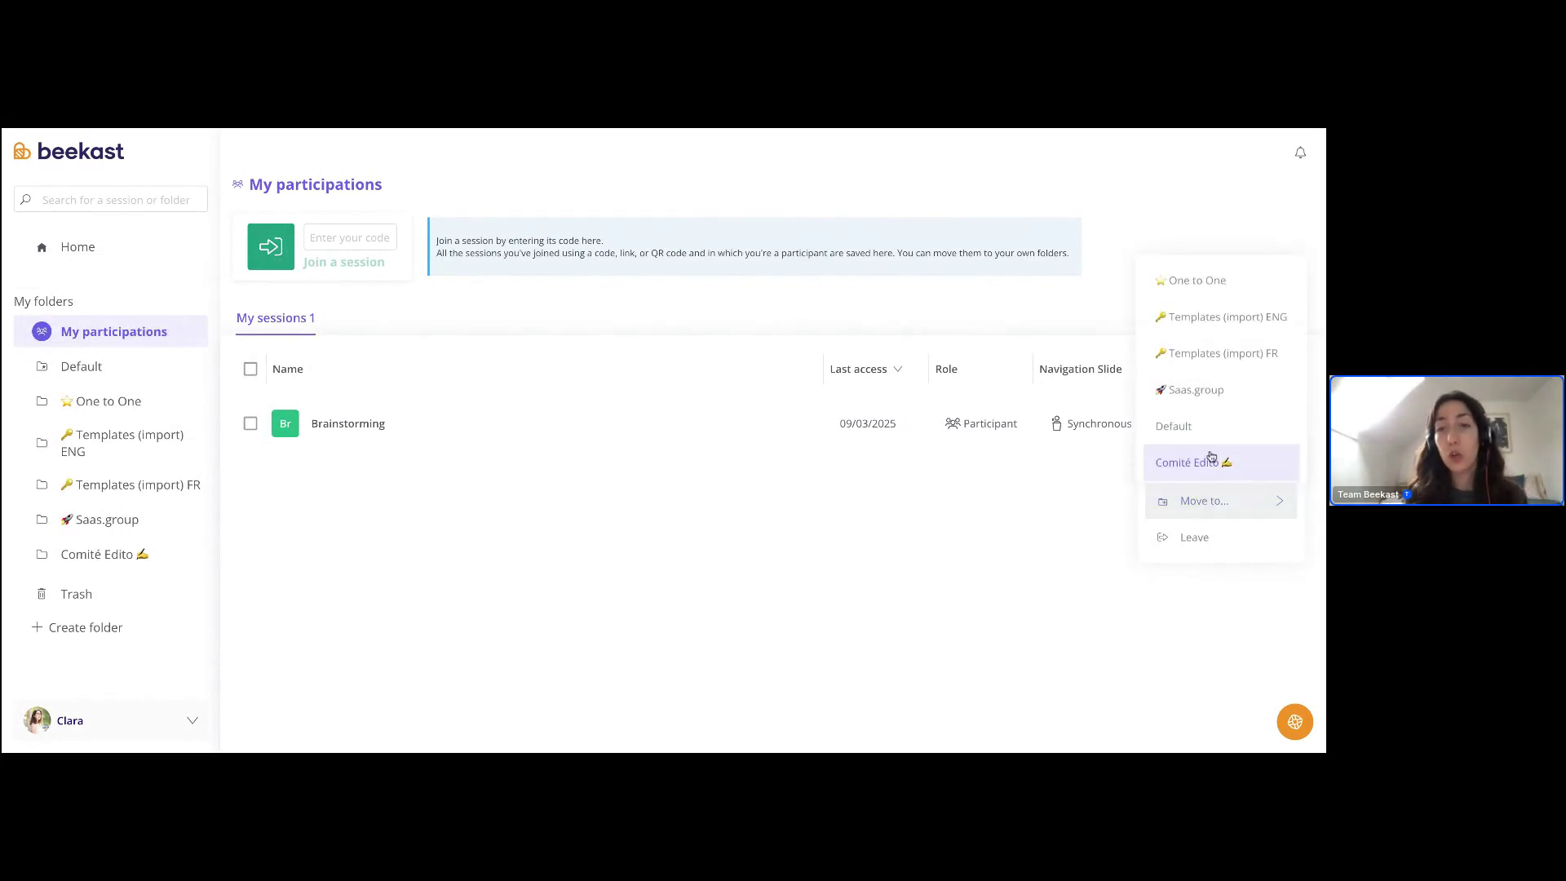
{"action": "scroll", "coordinate": [1213, 440], "scroll_direction": "down", "scroll_amount": 5}
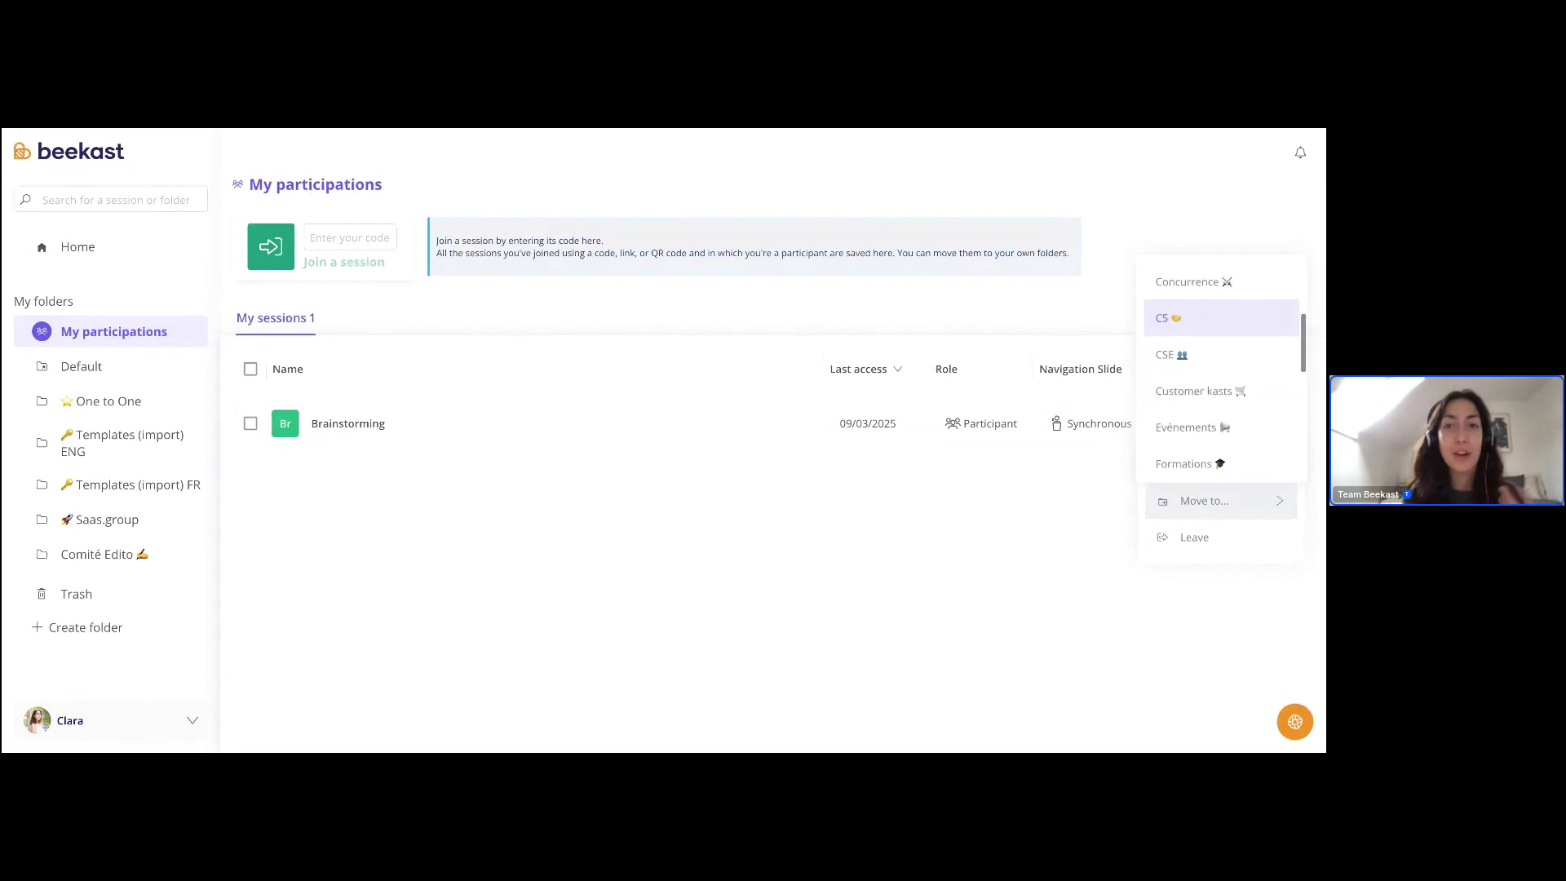
{"action": "scroll", "coordinate": [1213, 427], "scroll_direction": "up", "scroll_amount": 5}
{"action": "left_click", "coordinate": [867, 580]}
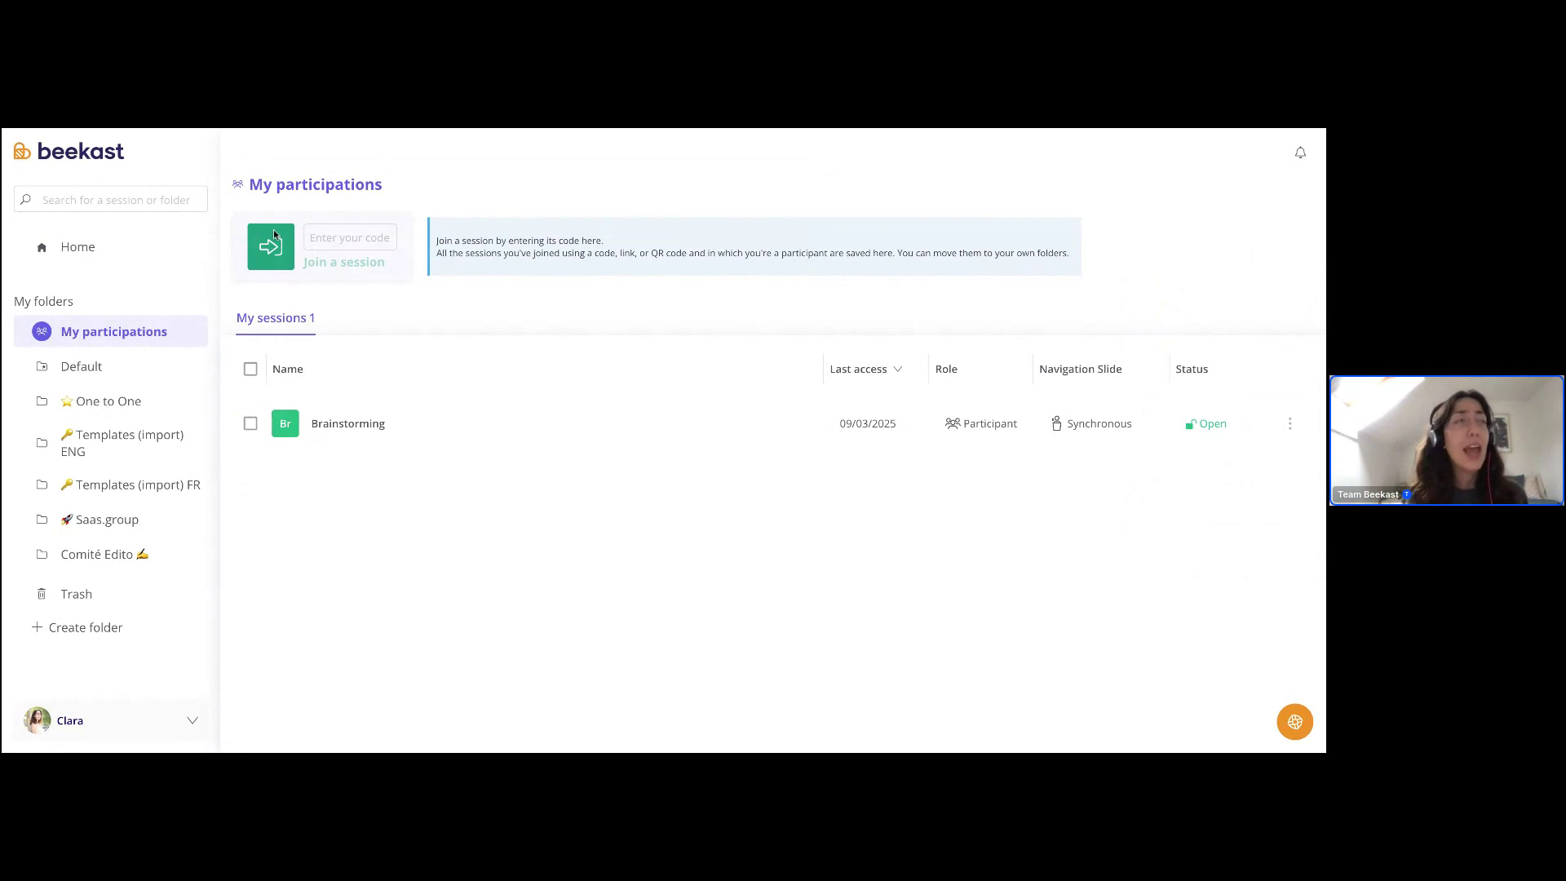
- Focus the Enter your code field, then open the Default folder with its 256 sessions
{"action": "left_click", "coordinate": [330, 238]}
{"action": "left_click", "coordinate": [351, 246]}
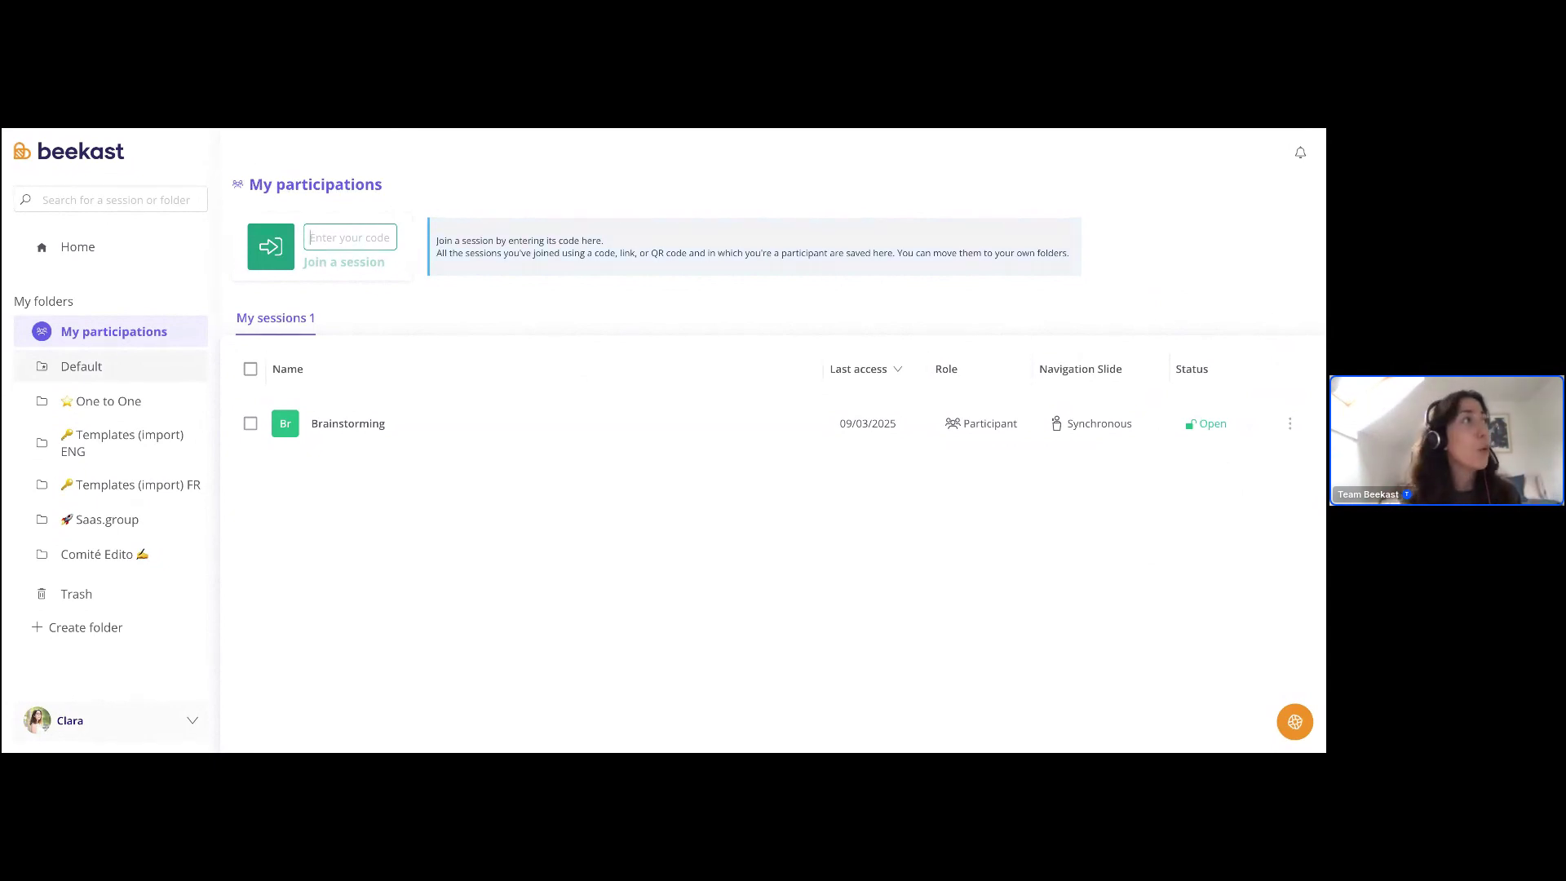
{"action": "left_click", "coordinate": [80, 367]}
{"action": "scroll", "coordinate": [147, 469], "scroll_direction": "down", "scroll_amount": 10}
{"action": "scroll", "coordinate": [149, 474], "scroll_direction": "up", "scroll_amount": 10}
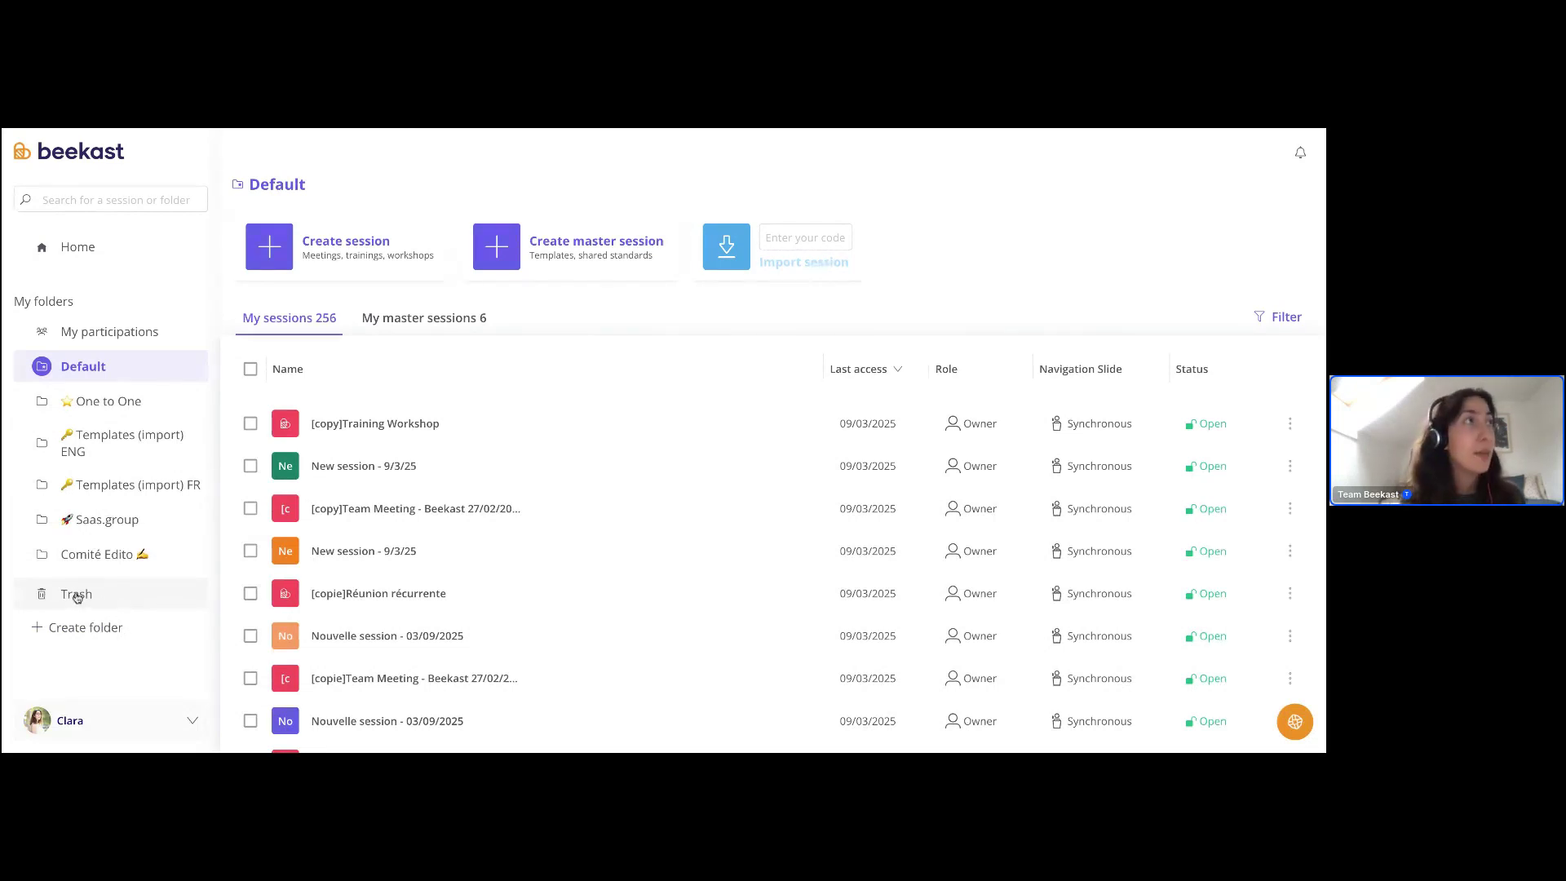
- Open the Trash, show the first deleted session's Restore option, and close it unrestored
{"action": "left_click", "coordinate": [76, 596]}
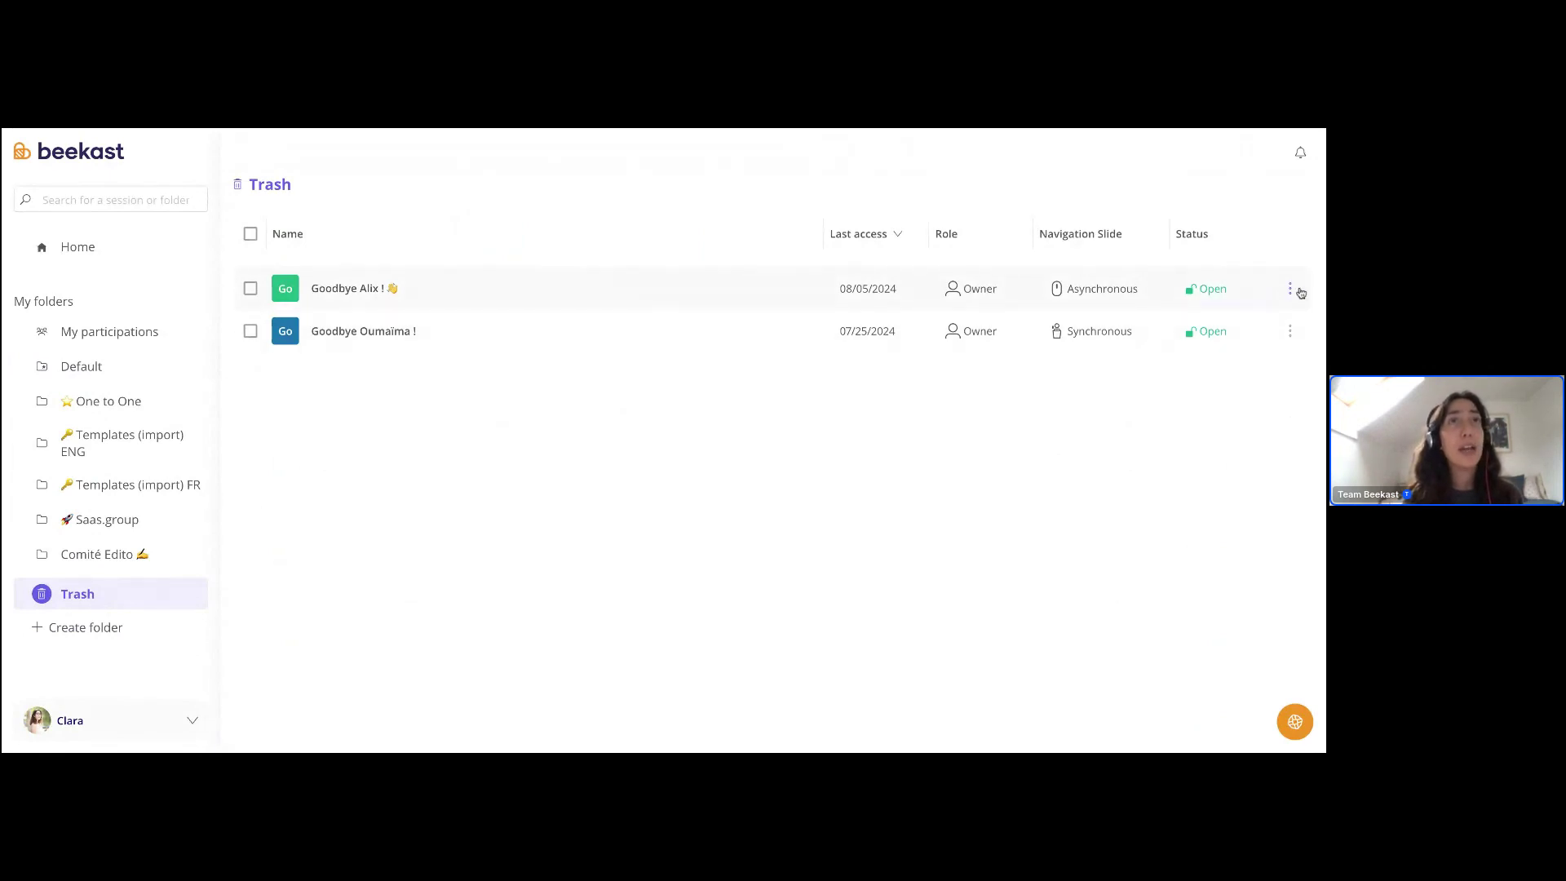
{"action": "left_click", "coordinate": [1290, 288]}
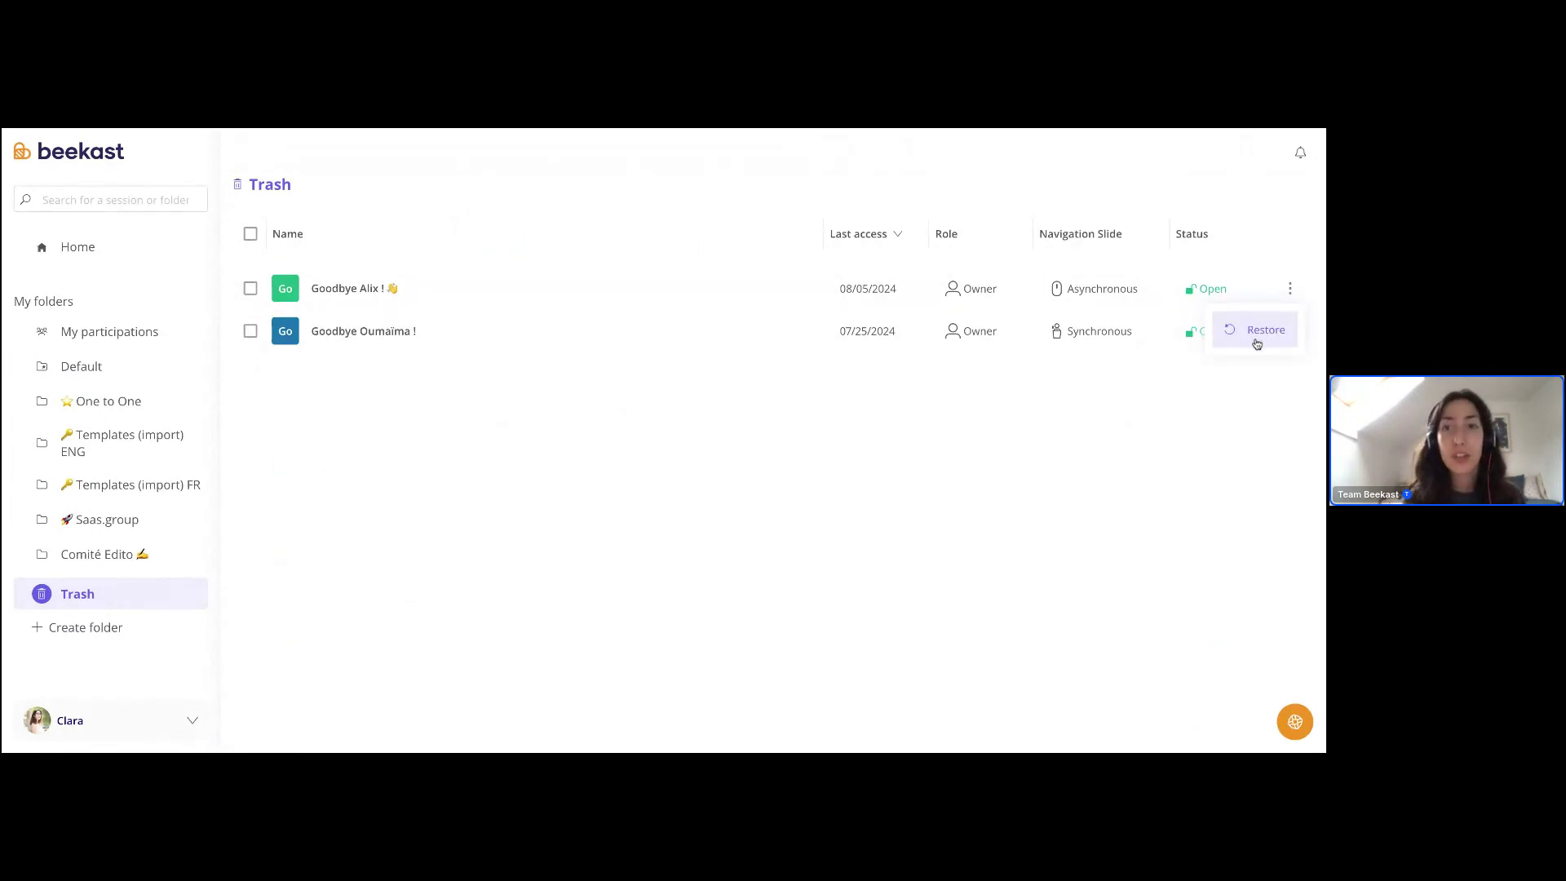
{"action": "left_click", "coordinate": [1257, 343]}
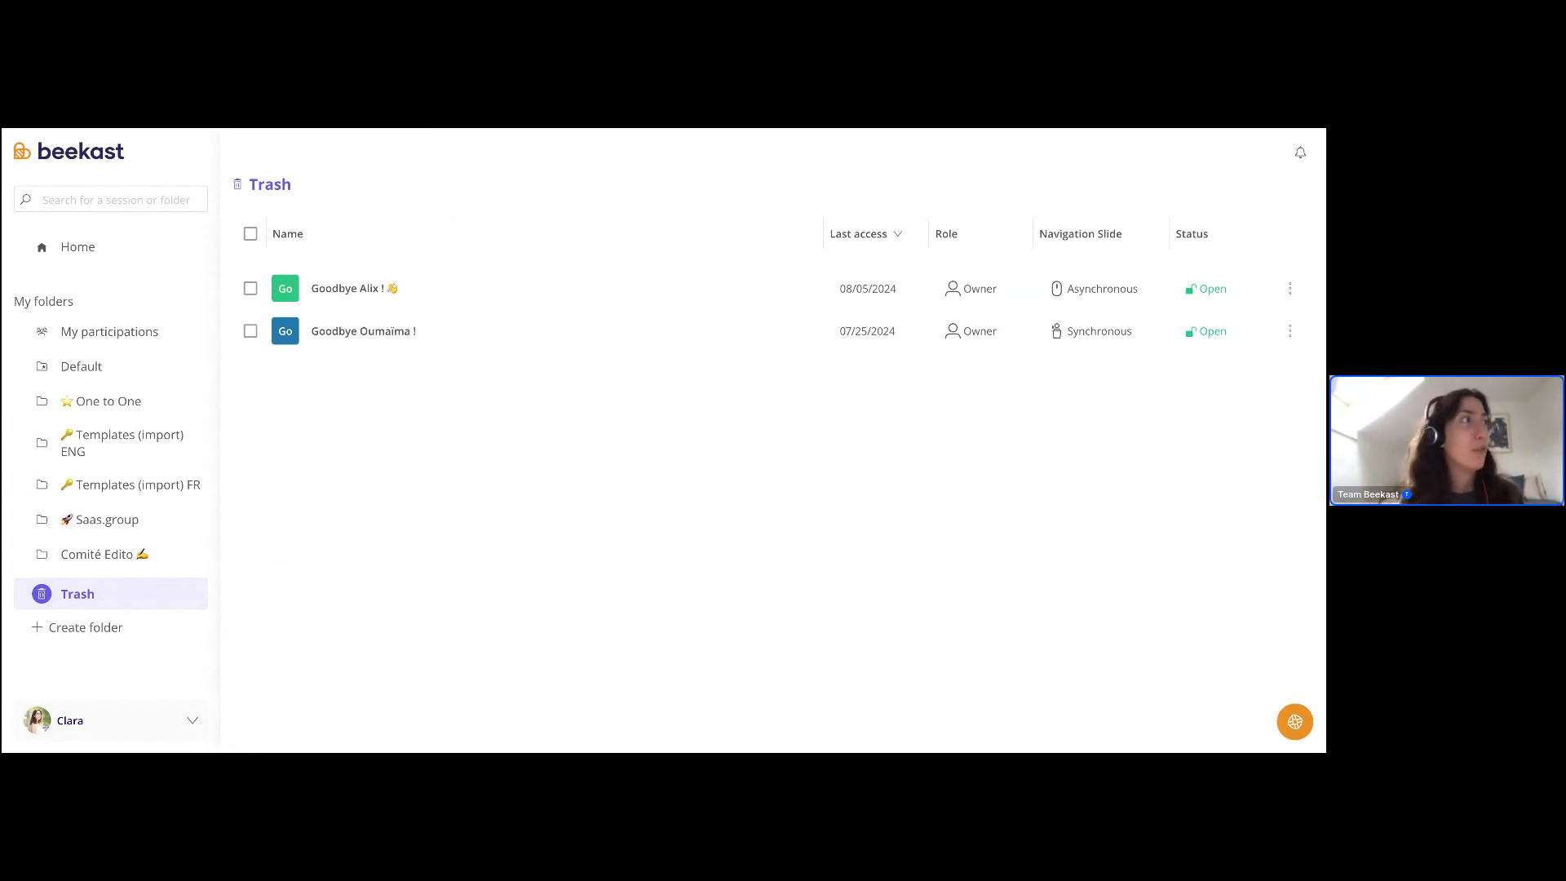
- Start and cancel a new folder, return Home, and open the account menu
{"action": "left_click", "coordinate": [80, 630]}
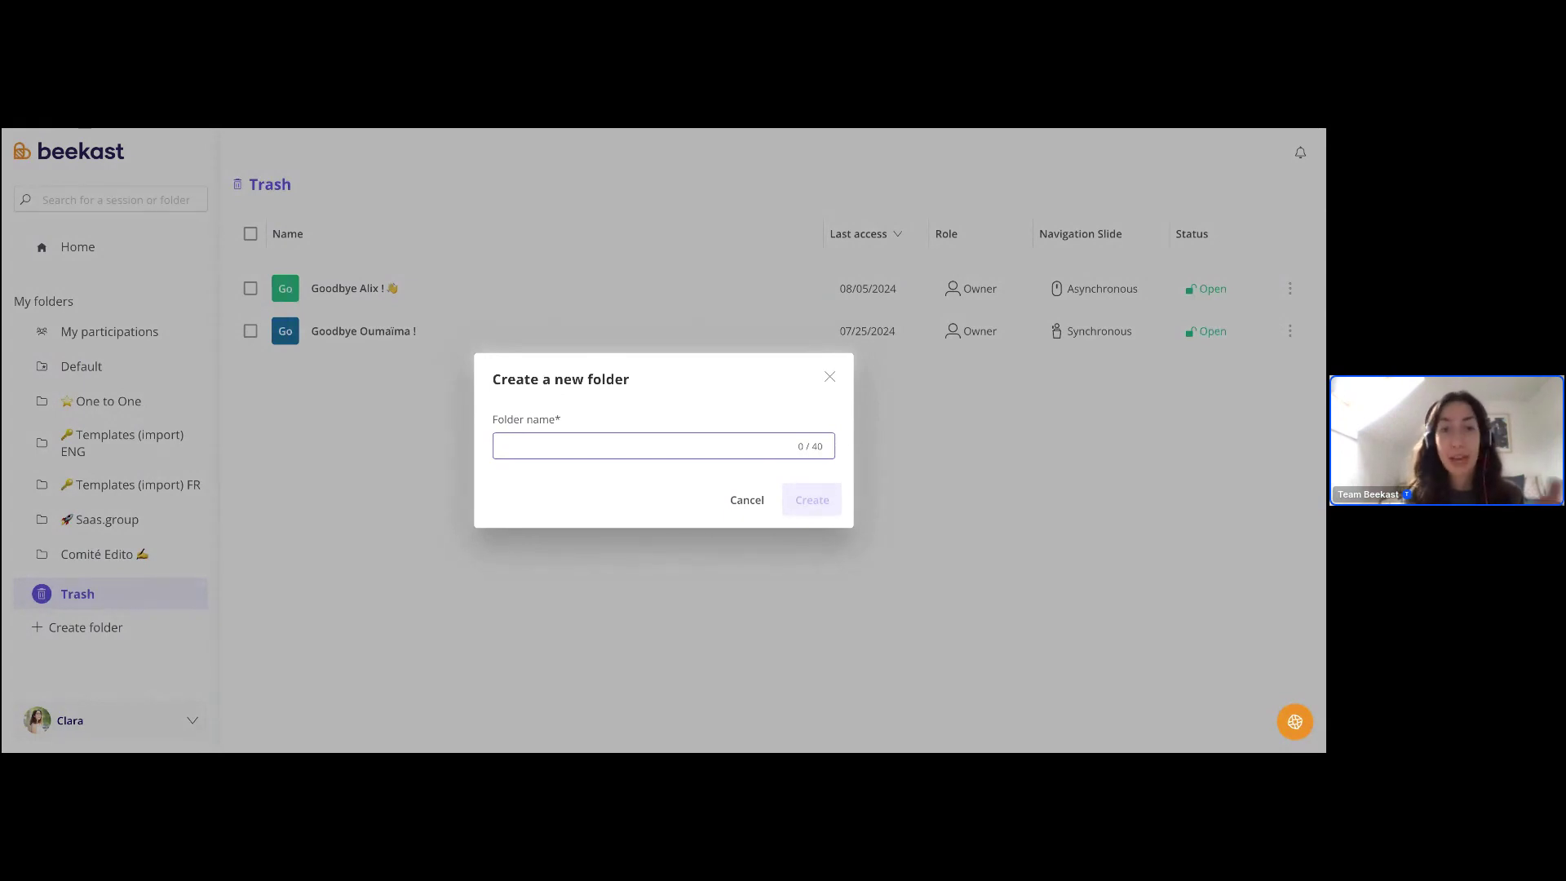
{"action": "left_click", "coordinate": [829, 377]}
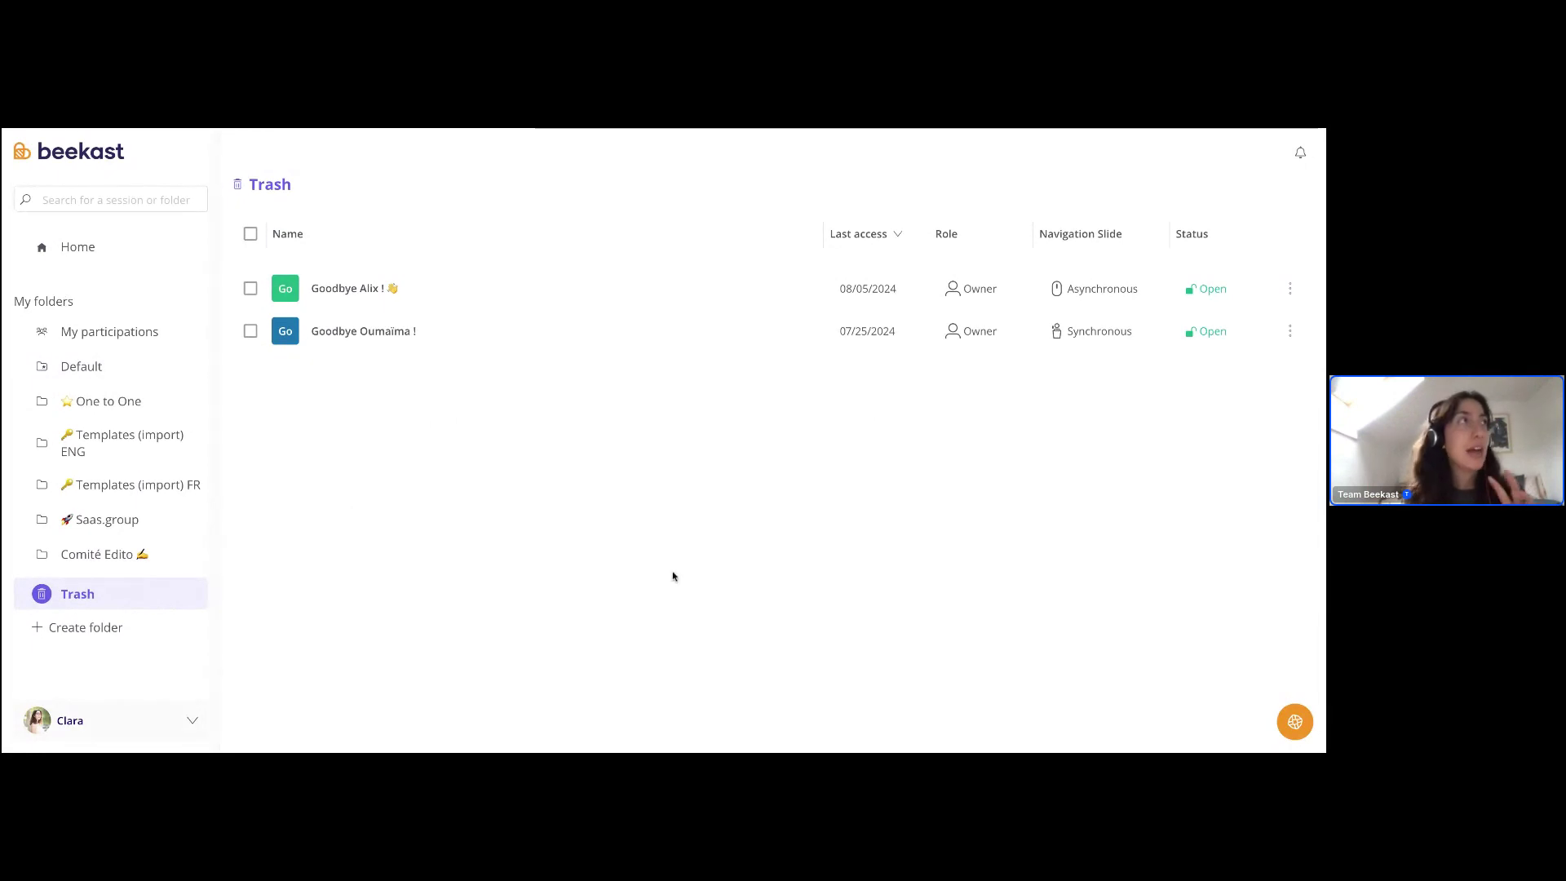
{"action": "left_click", "coordinate": [117, 249]}
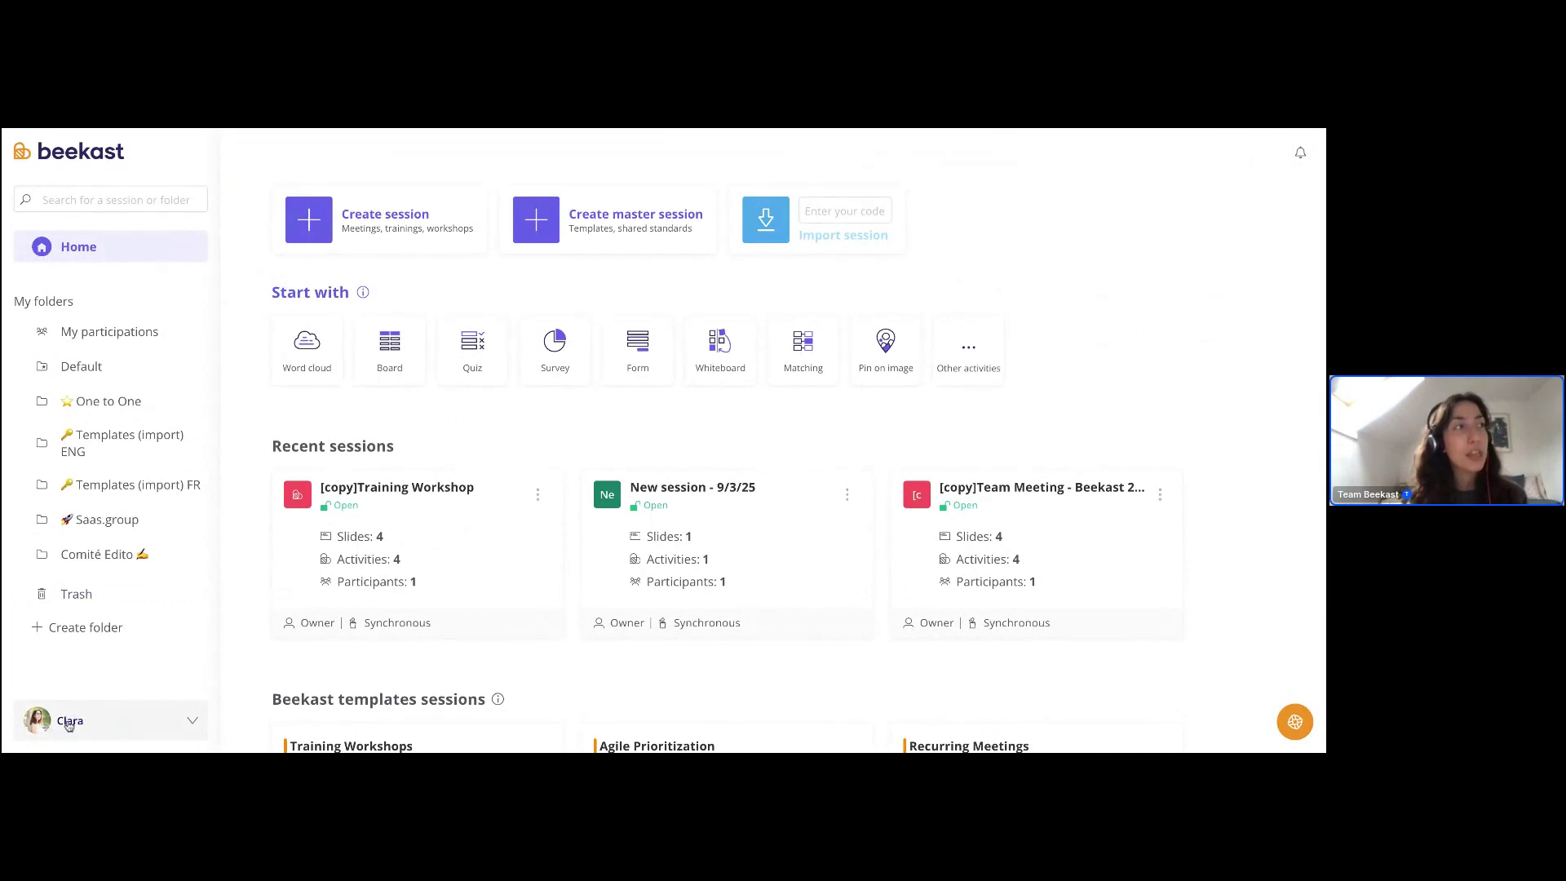
{"action": "left_click", "coordinate": [130, 726]}
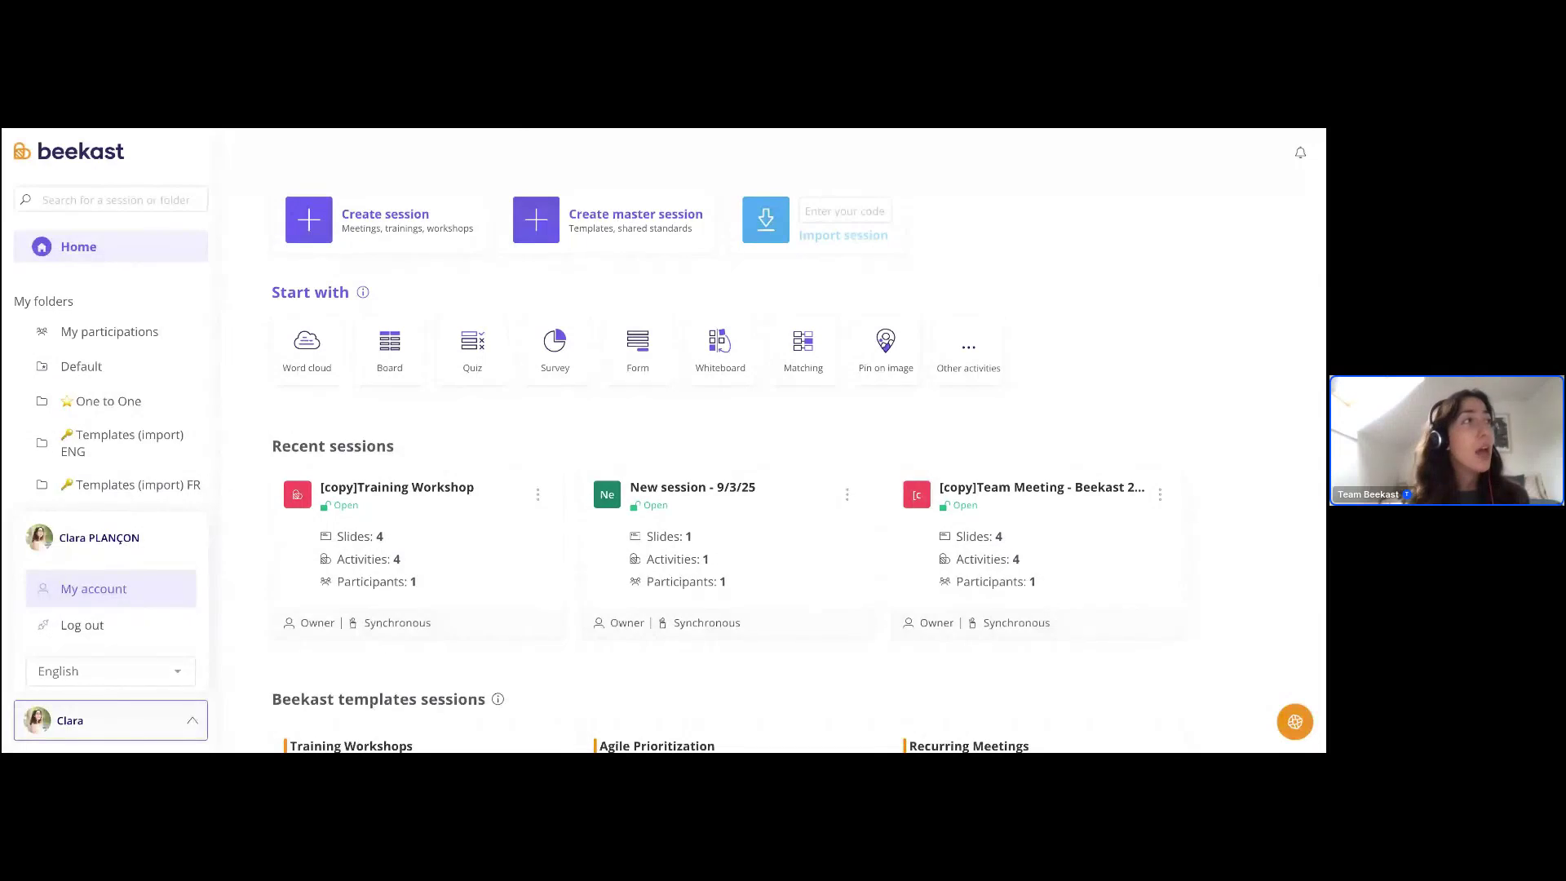
- Switch the interface language to Français, back to English, then close the account menu
{"action": "left_click", "coordinate": [124, 680]}
{"action": "scroll", "coordinate": [106, 549], "scroll_direction": "up", "scroll_amount": 1}
{"action": "left_click", "coordinate": [80, 449]}
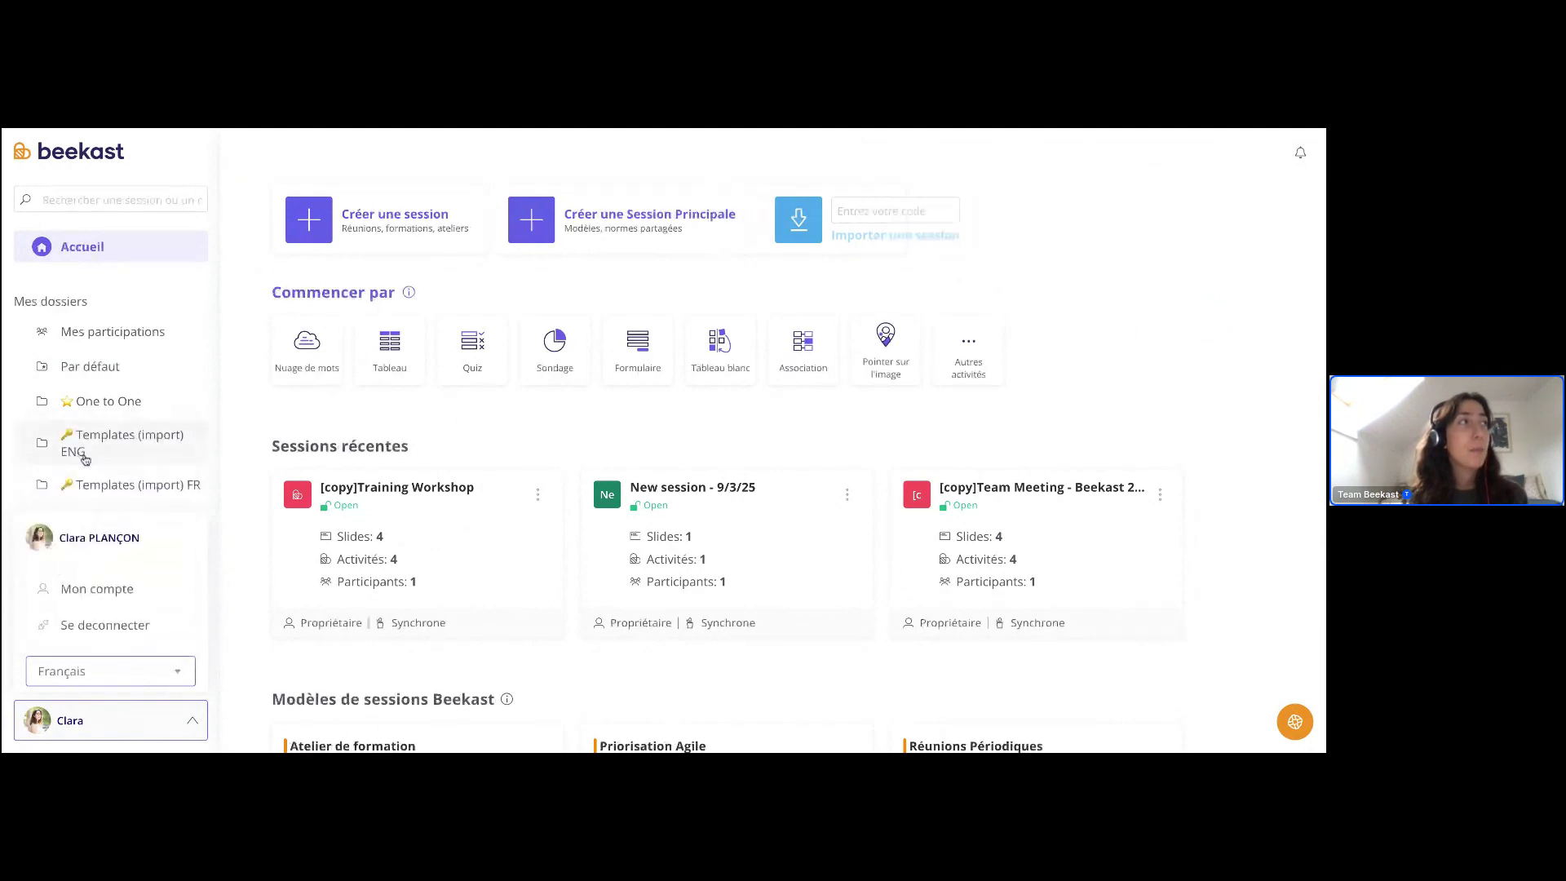
{"action": "left_click", "coordinate": [77, 669]}
{"action": "left_click", "coordinate": [92, 481]}
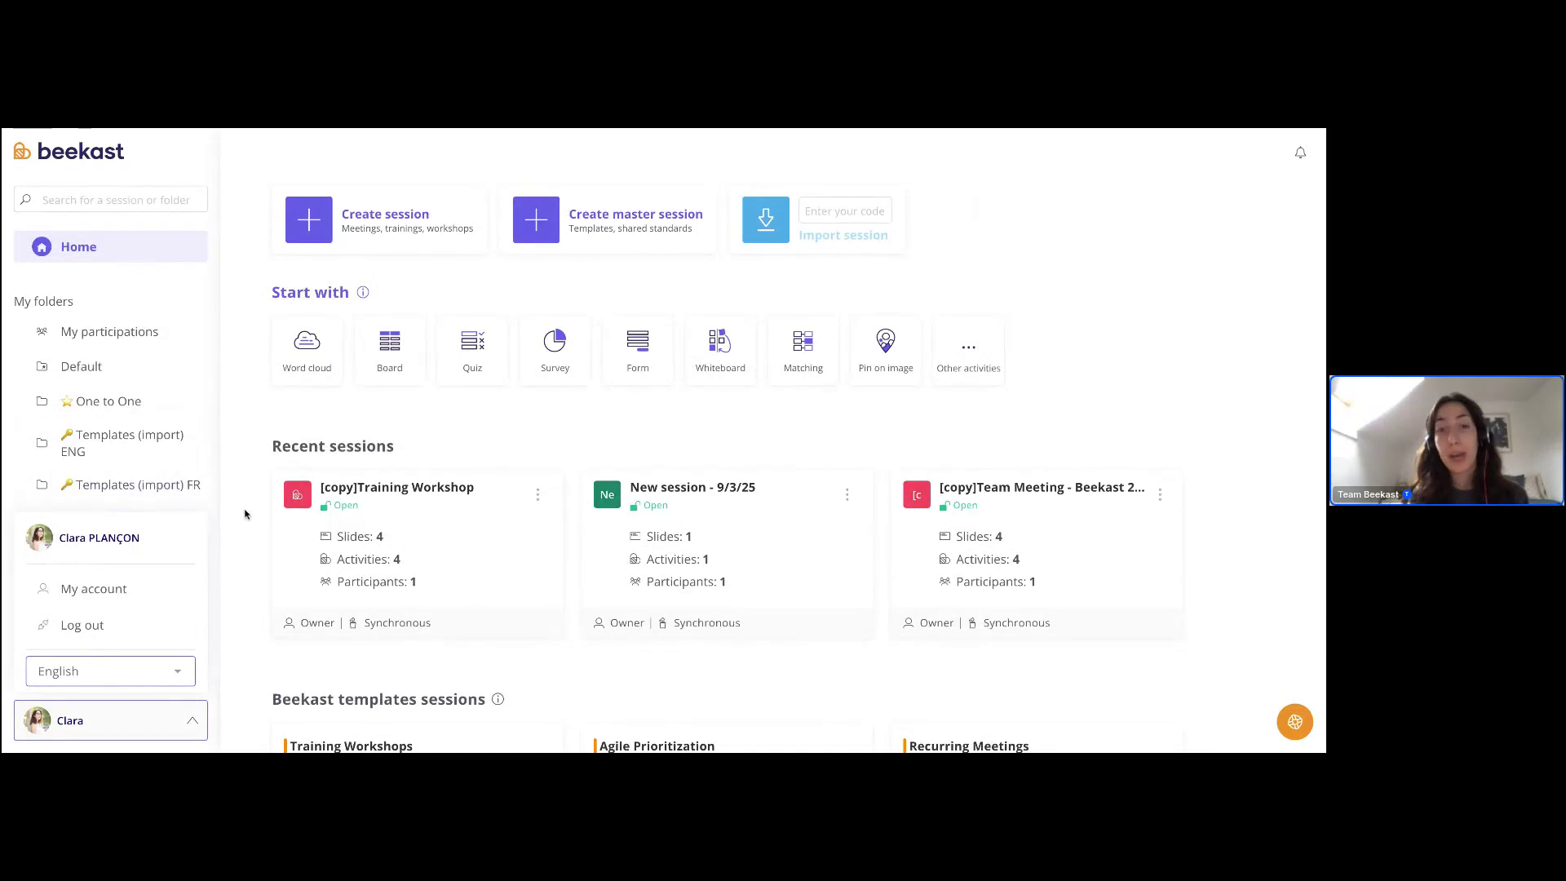
{"action": "left_click", "coordinate": [258, 511]}
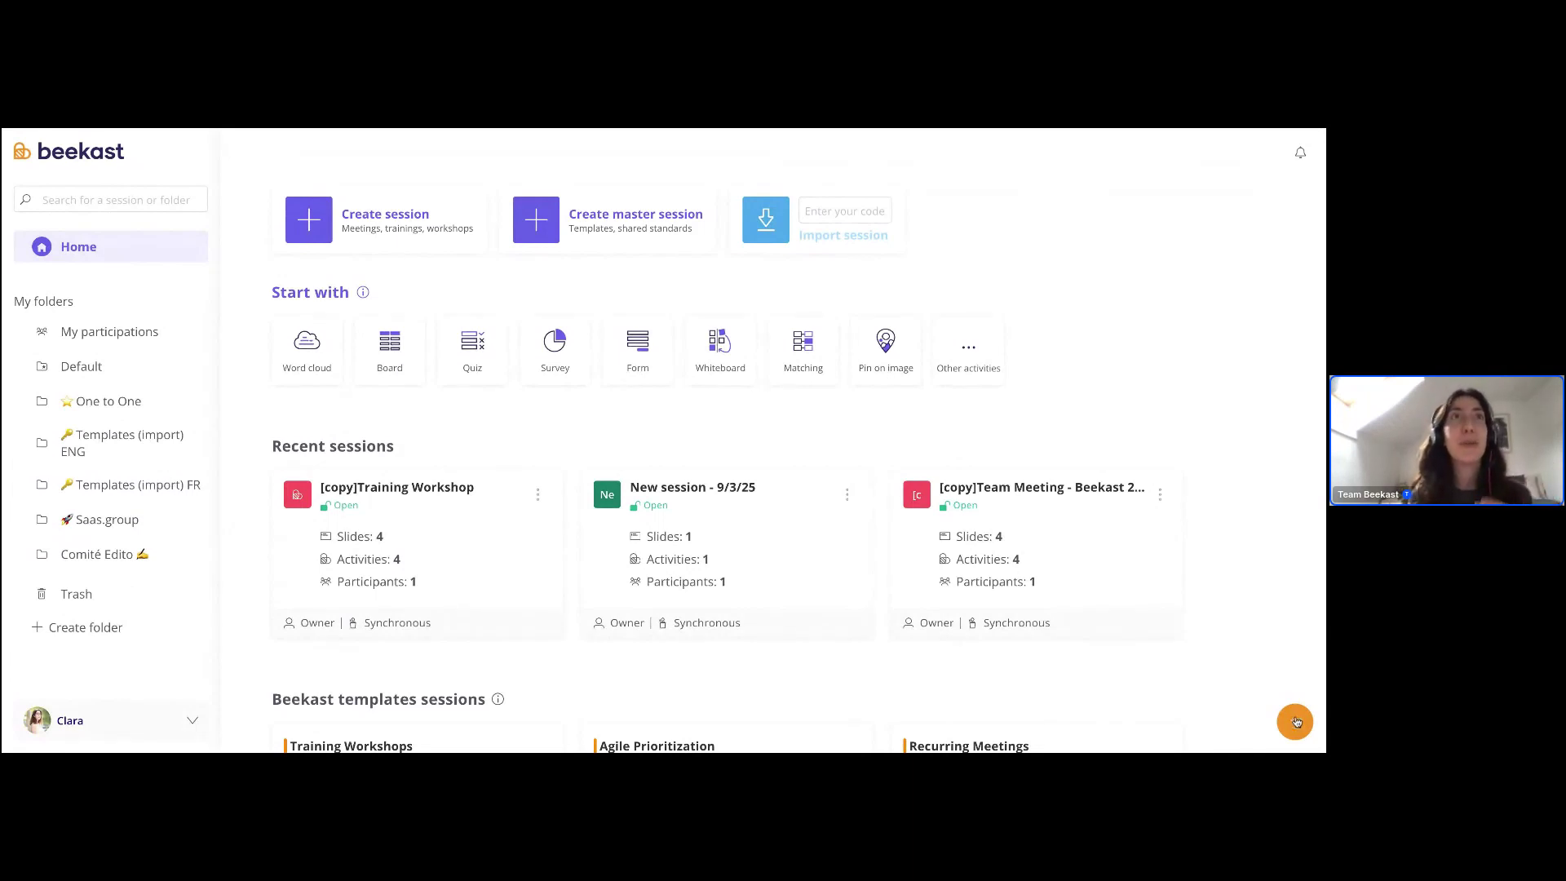
- Open the Help Center and launch 'Quick tour of Beekast'
{"action": "left_click", "coordinate": [1295, 722]}
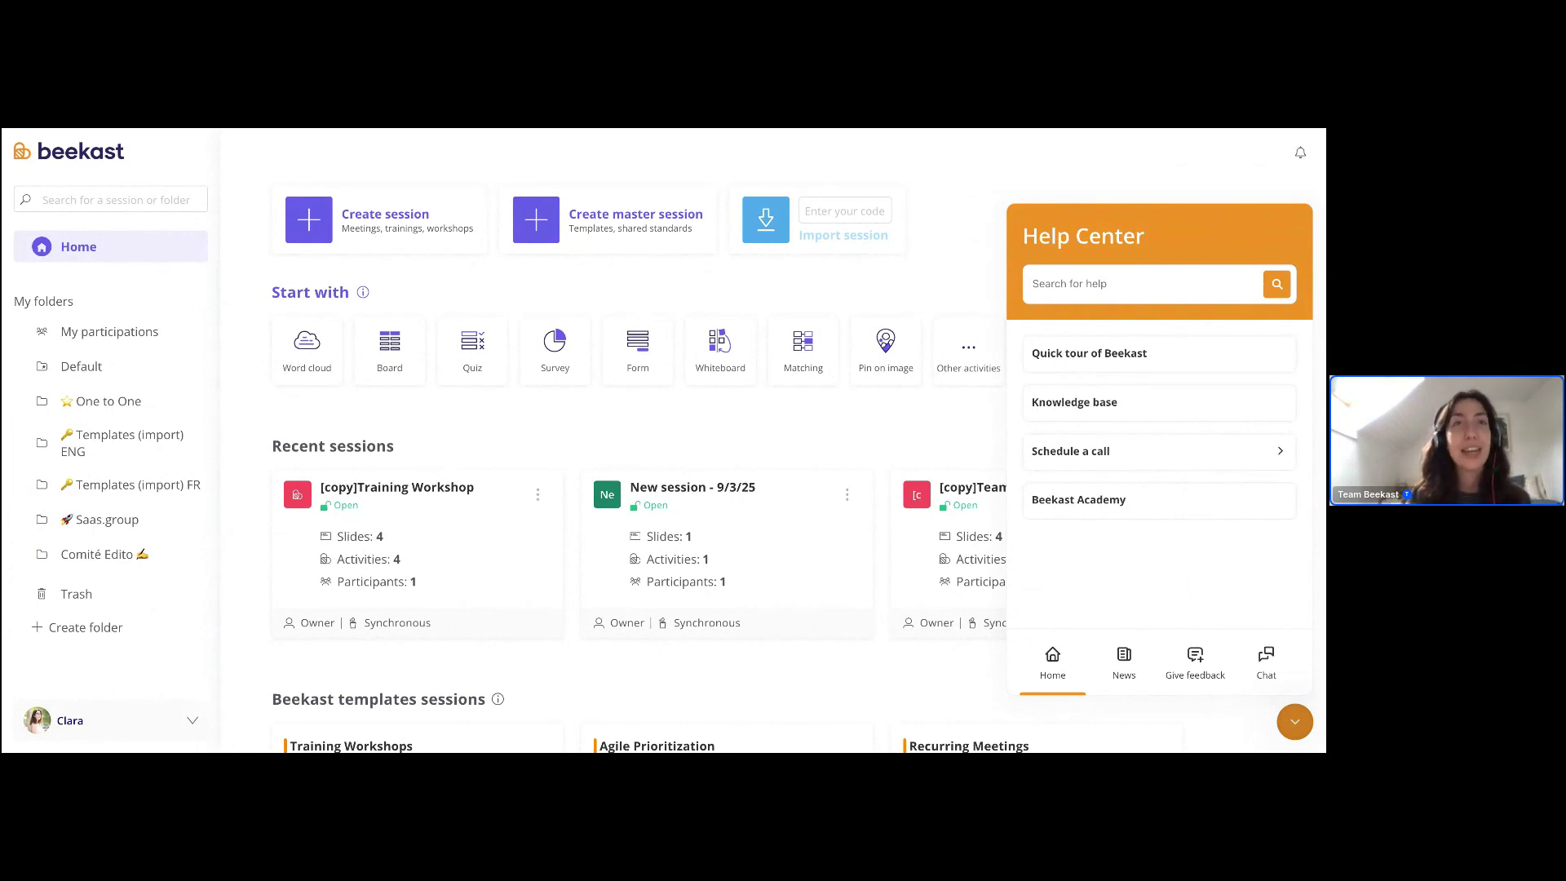
{"action": "left_click", "coordinate": [1100, 368]}
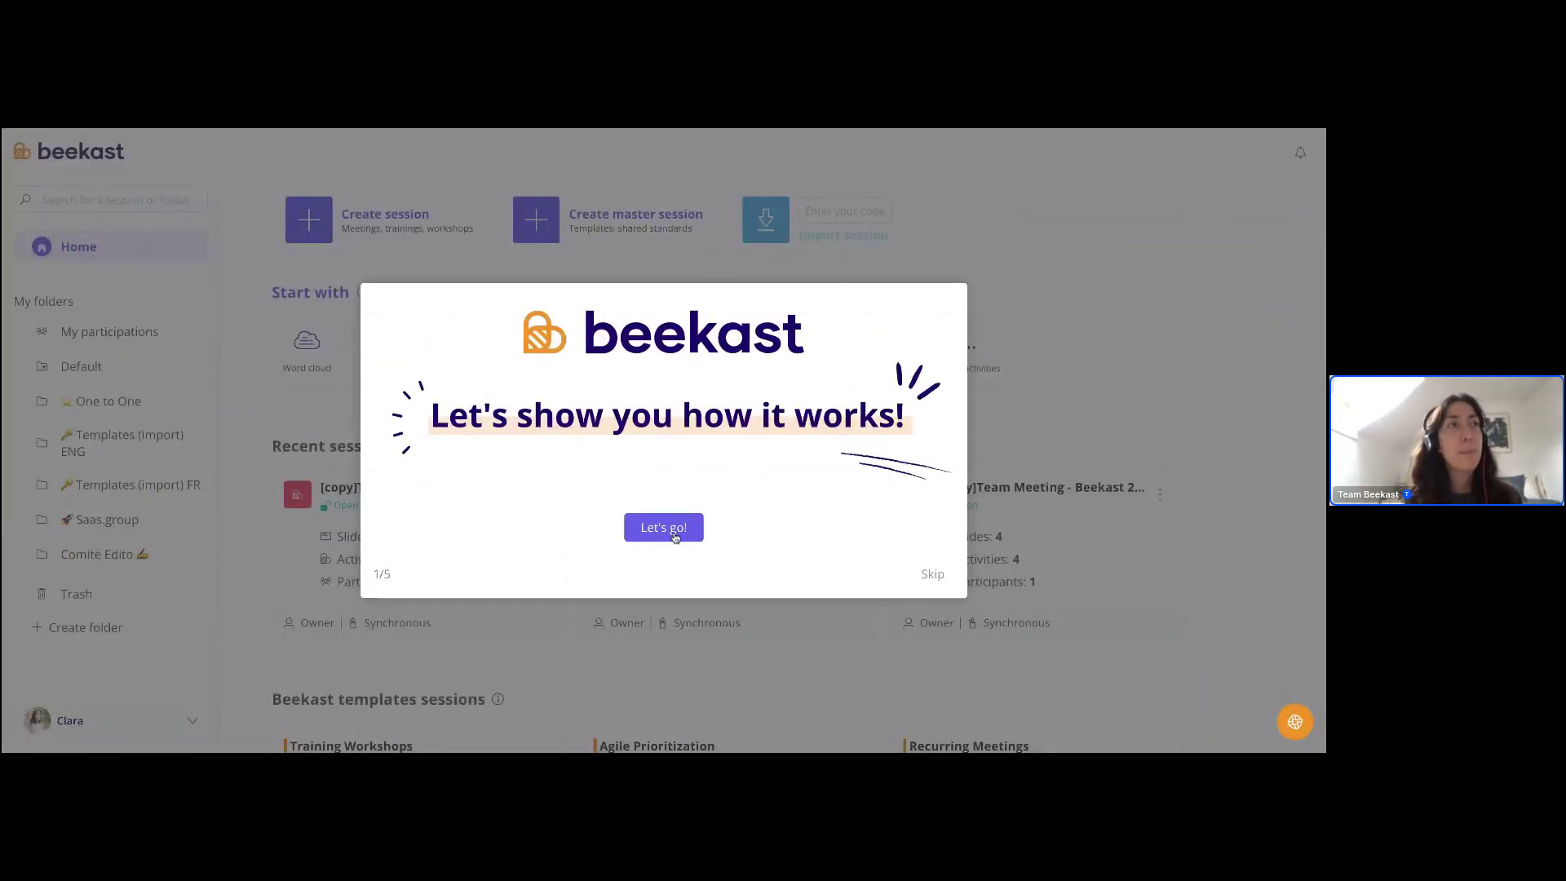
- Advance through all five quick-tour steps to the end, then reopen the Help Center
{"action": "left_click", "coordinate": [675, 536]}
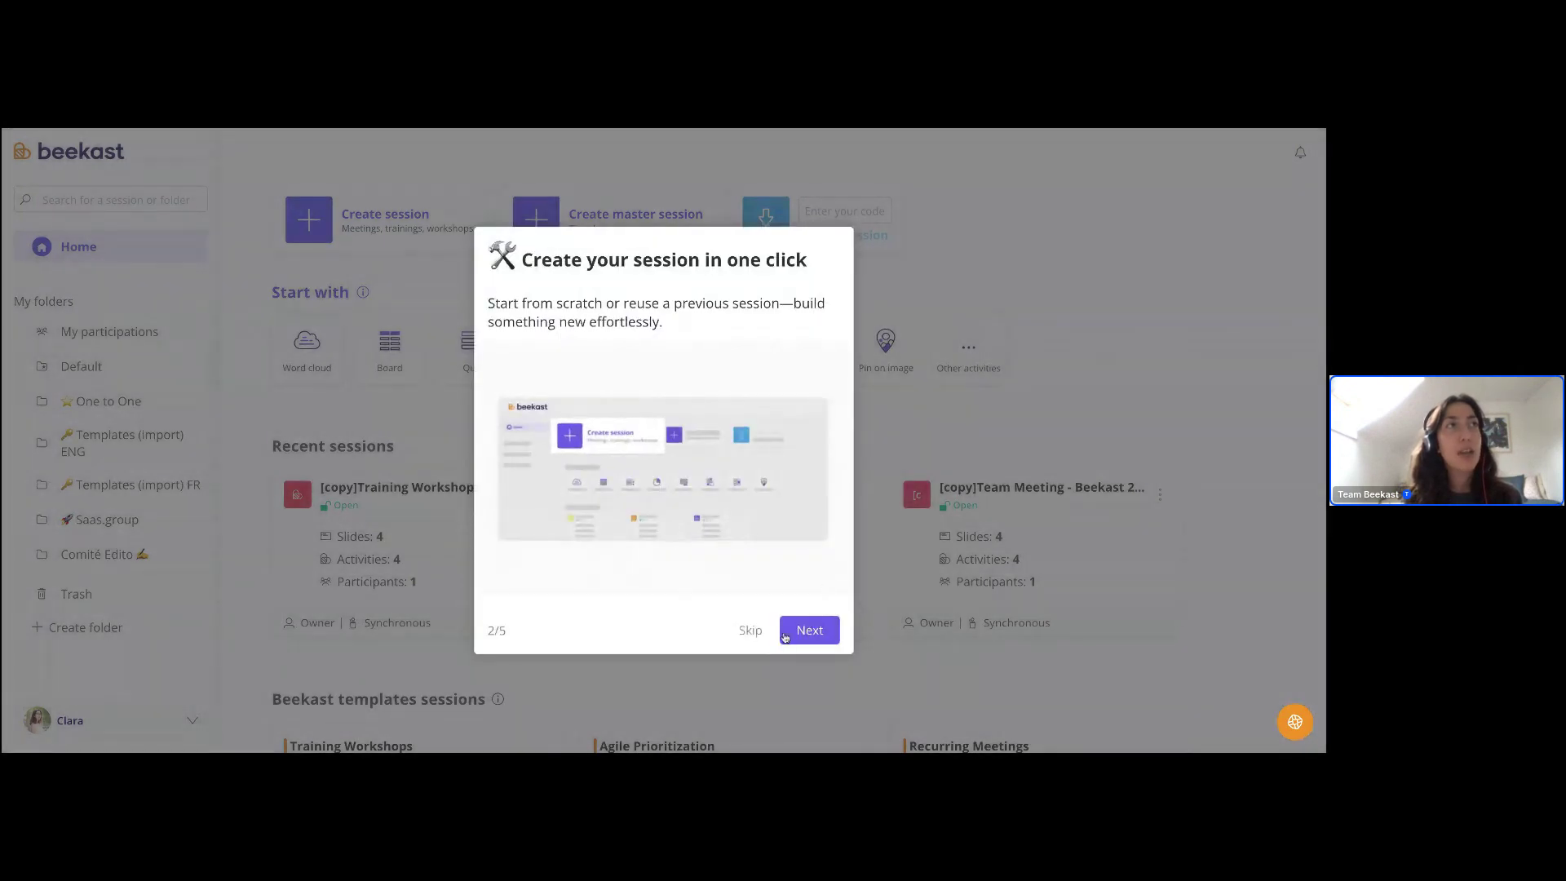
{"action": "left_click", "coordinate": [807, 635]}
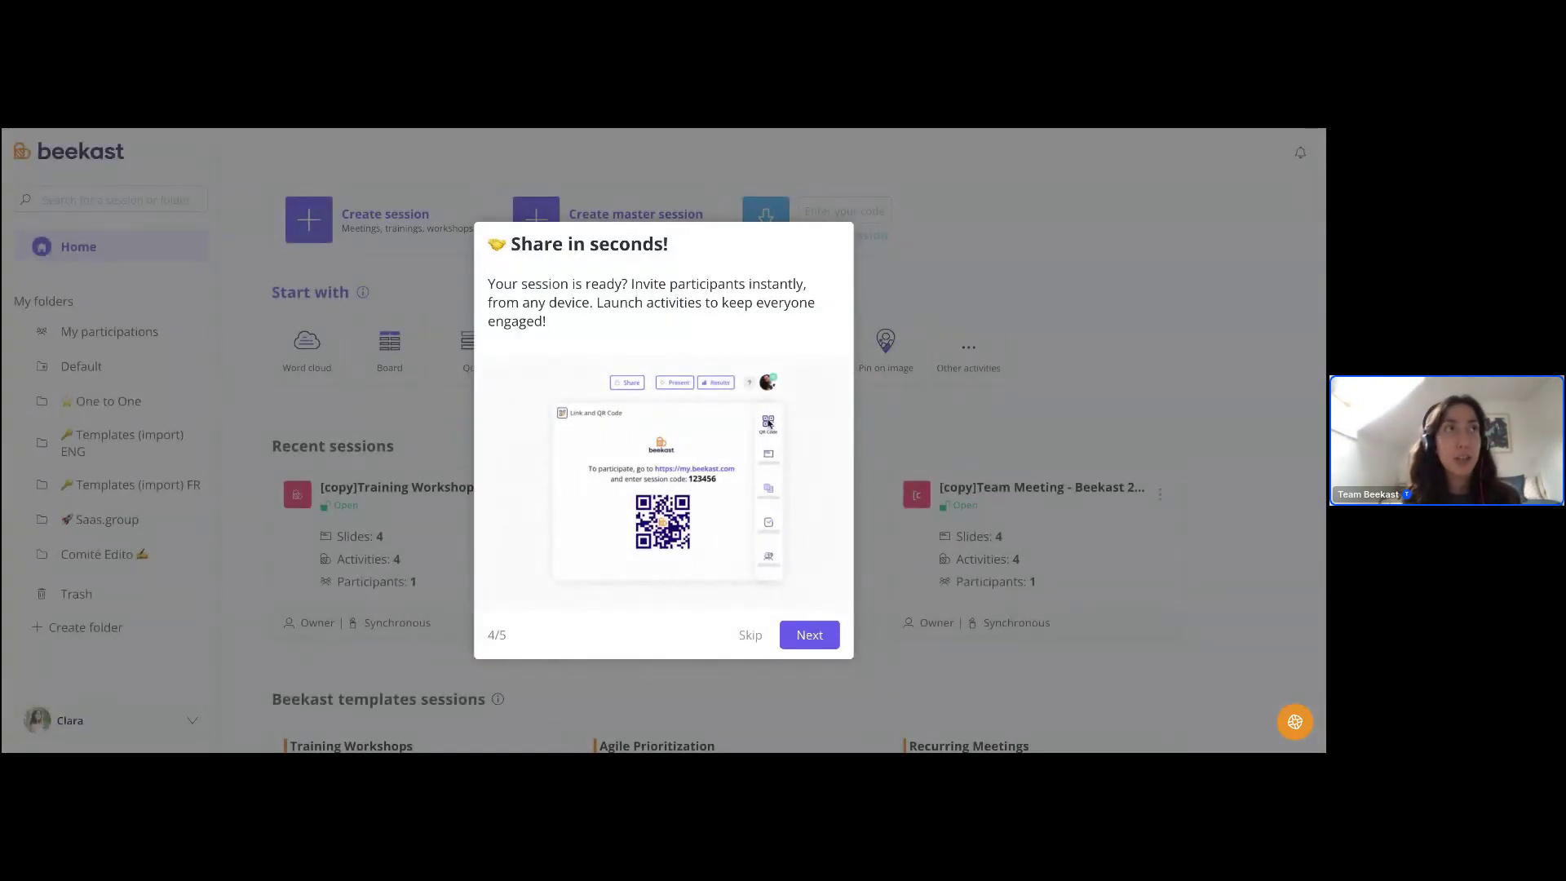
{"action": "left_click", "coordinate": [809, 634]}
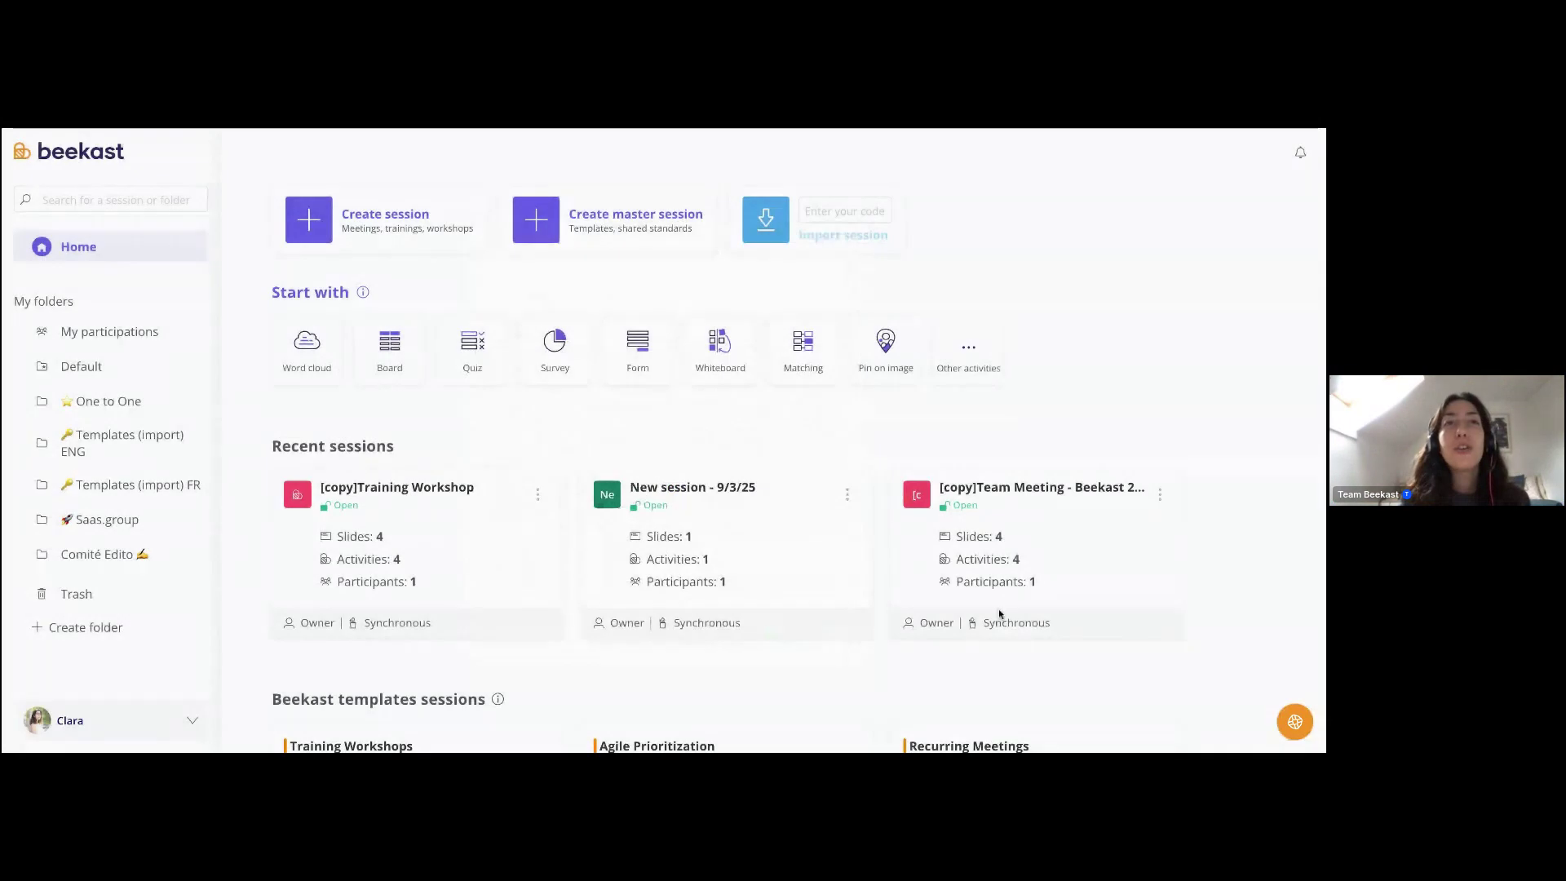
{"action": "left_click", "coordinate": [797, 632]}
{"action": "left_click", "coordinate": [1295, 721]}
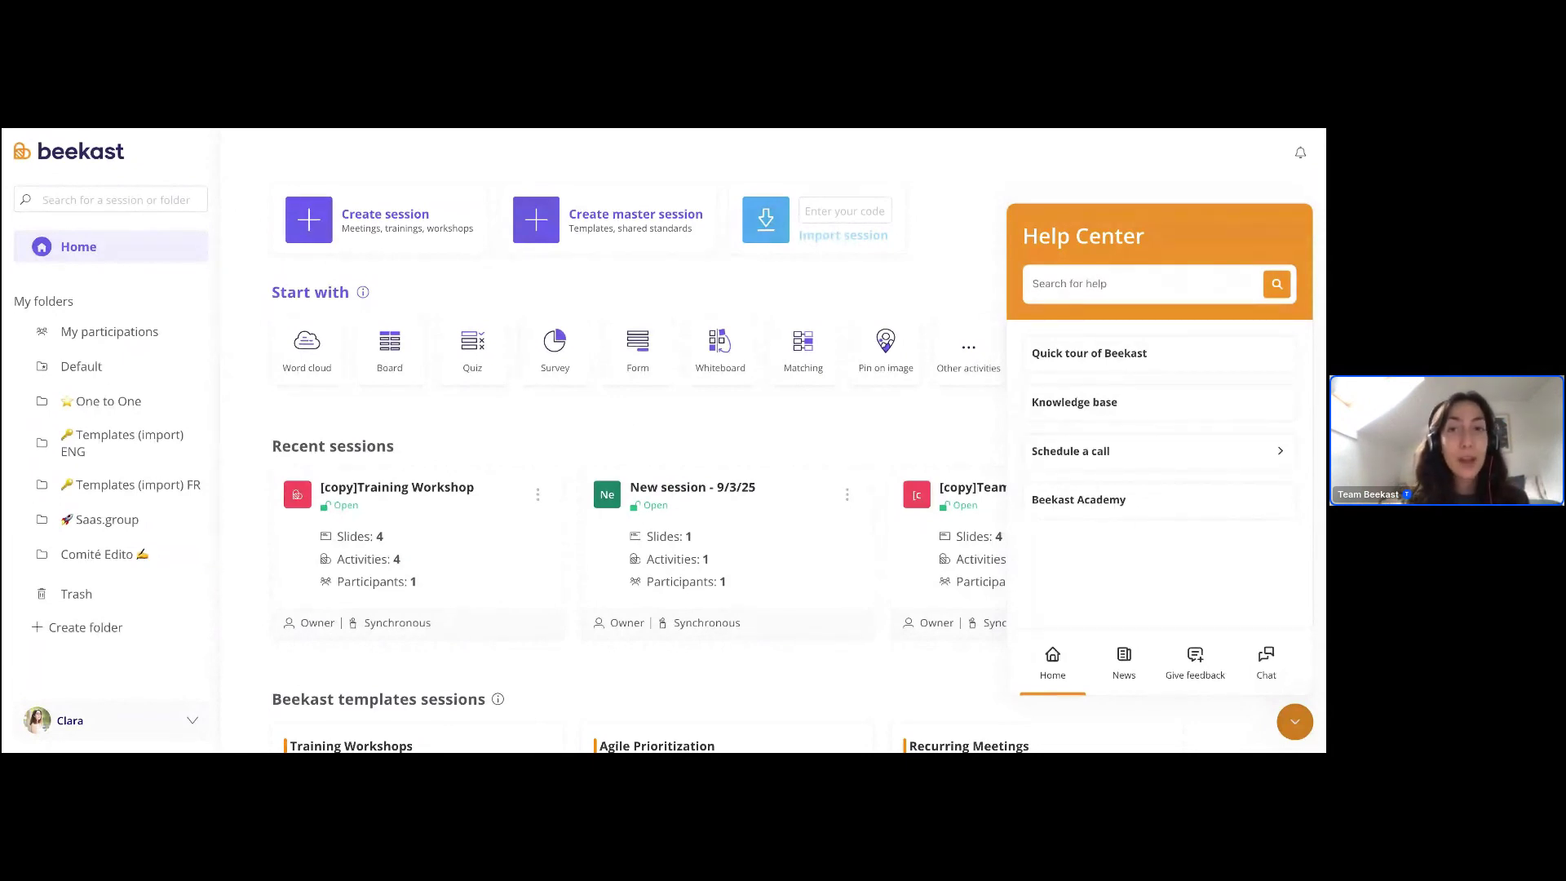
- Search the Help Center for 'wordcloud'
{"action": "left_click", "coordinate": [1082, 280]}
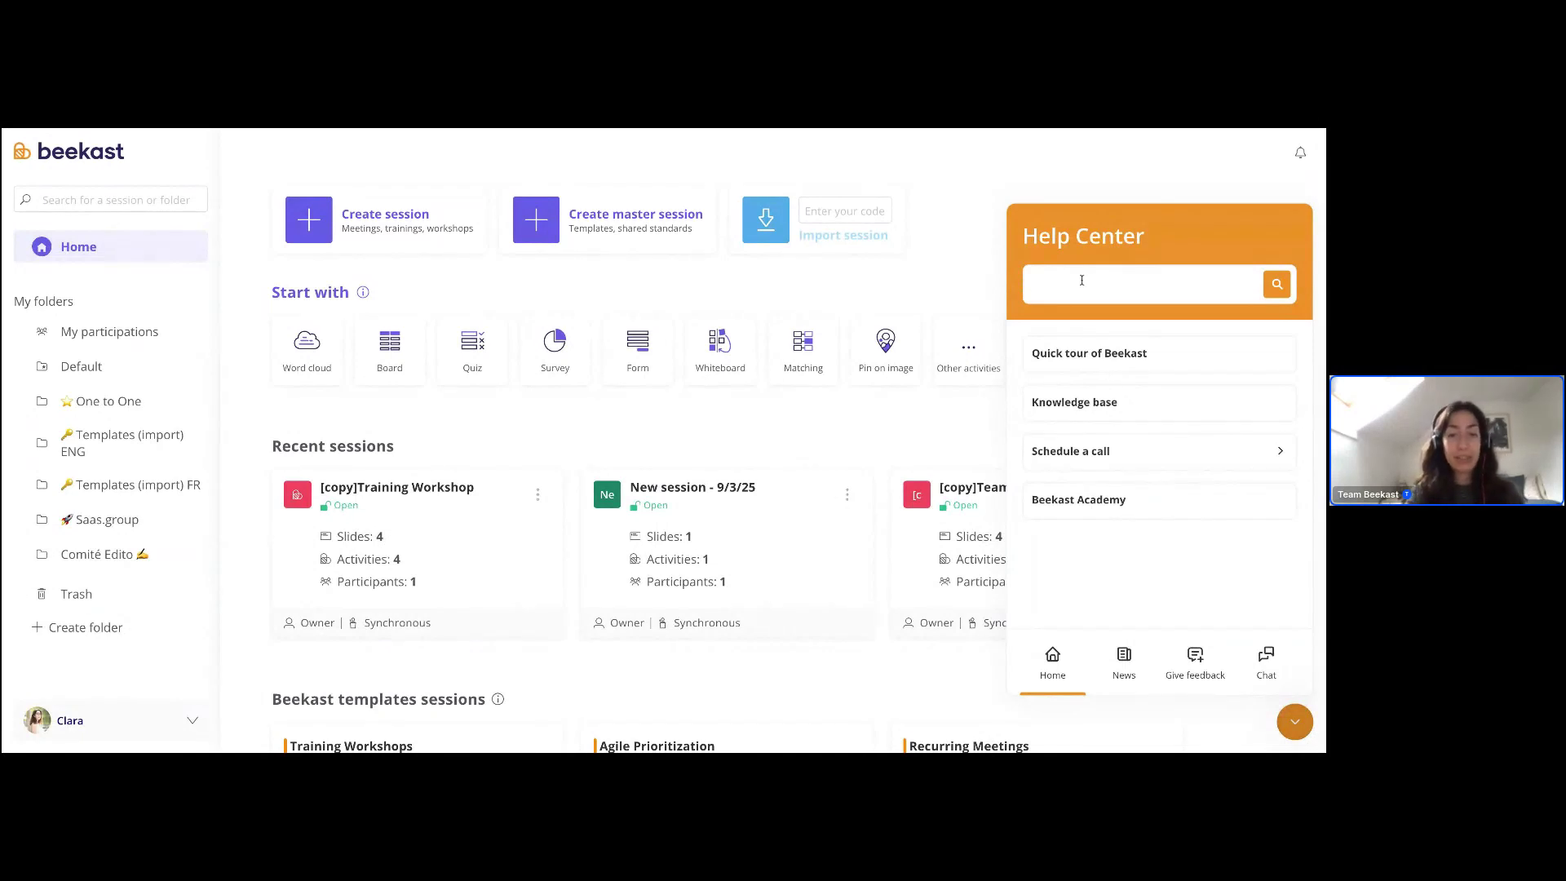
{"action": "type", "text": "wordcloud"}
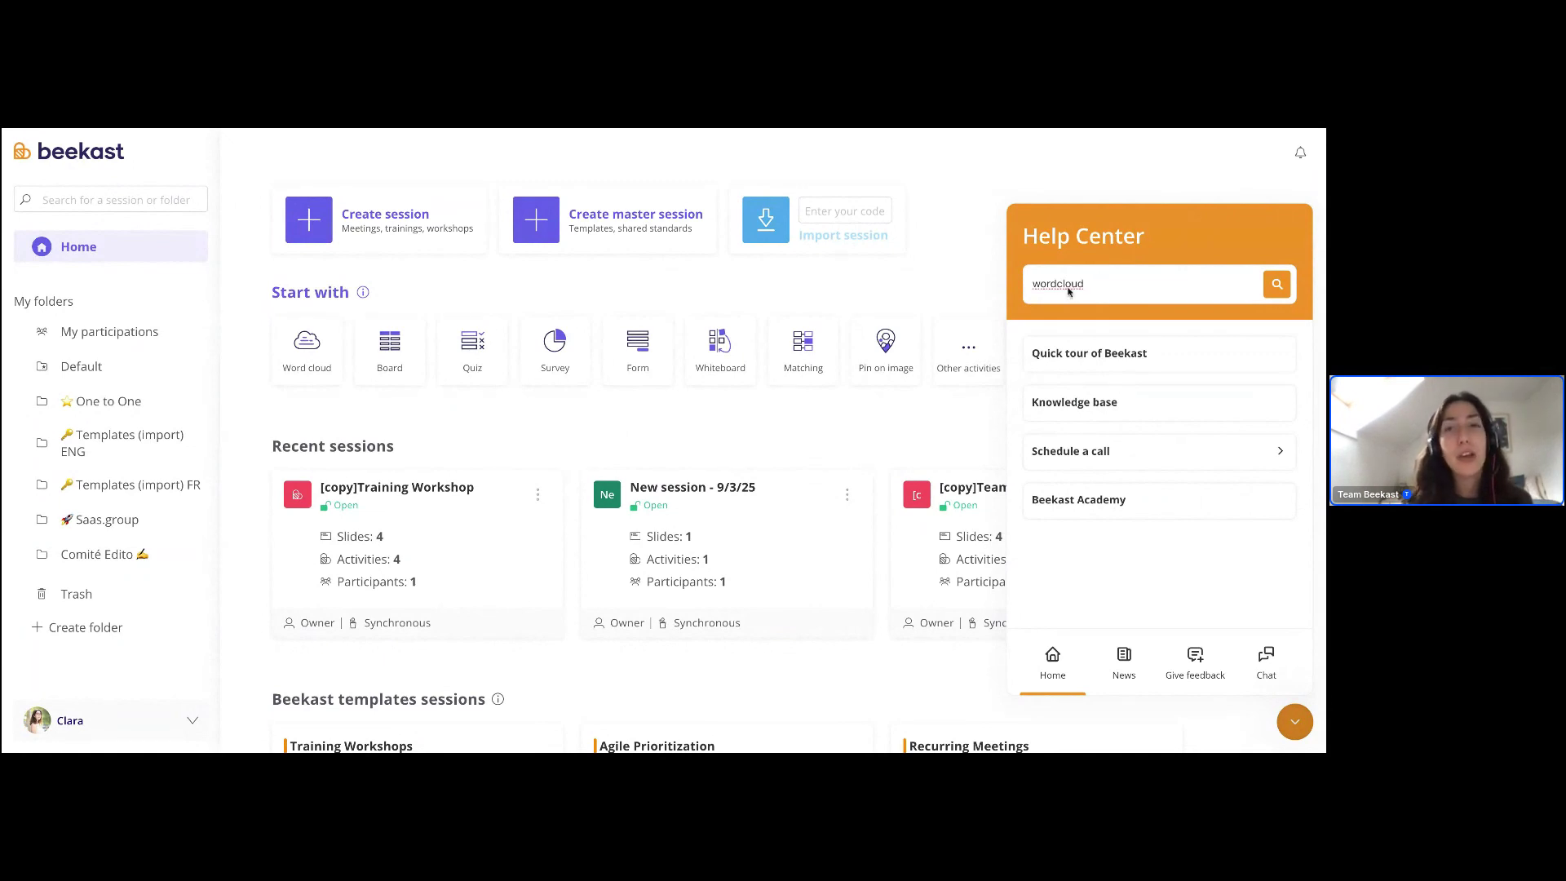
{"action": "key", "text": "Return"}
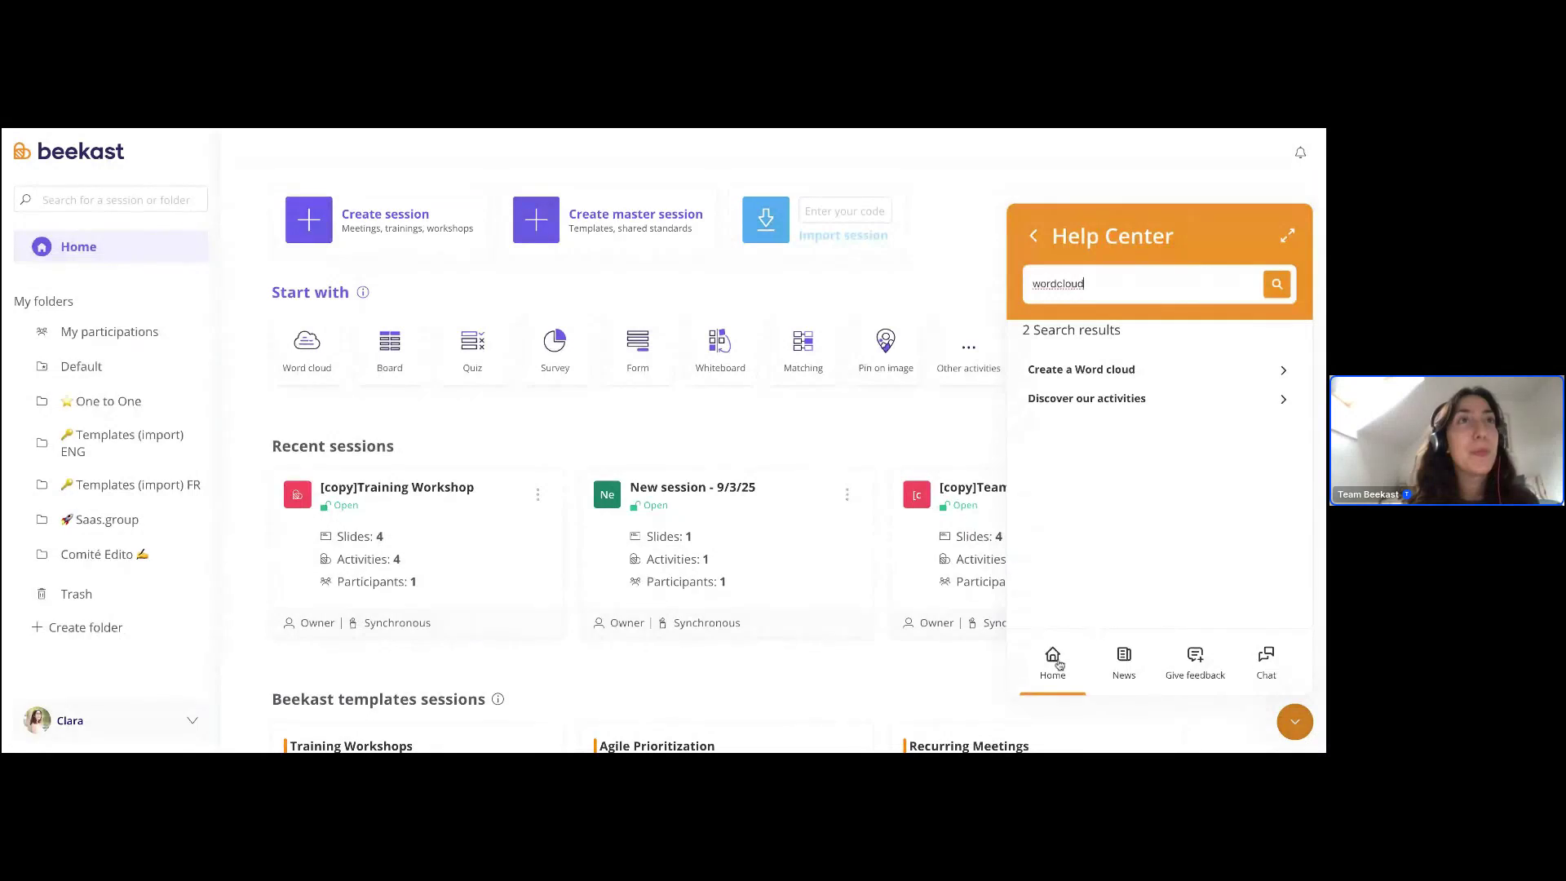
- Read through the 'Create a Word cloud' article, then return to the search results
{"action": "left_click", "coordinate": [1134, 369]}
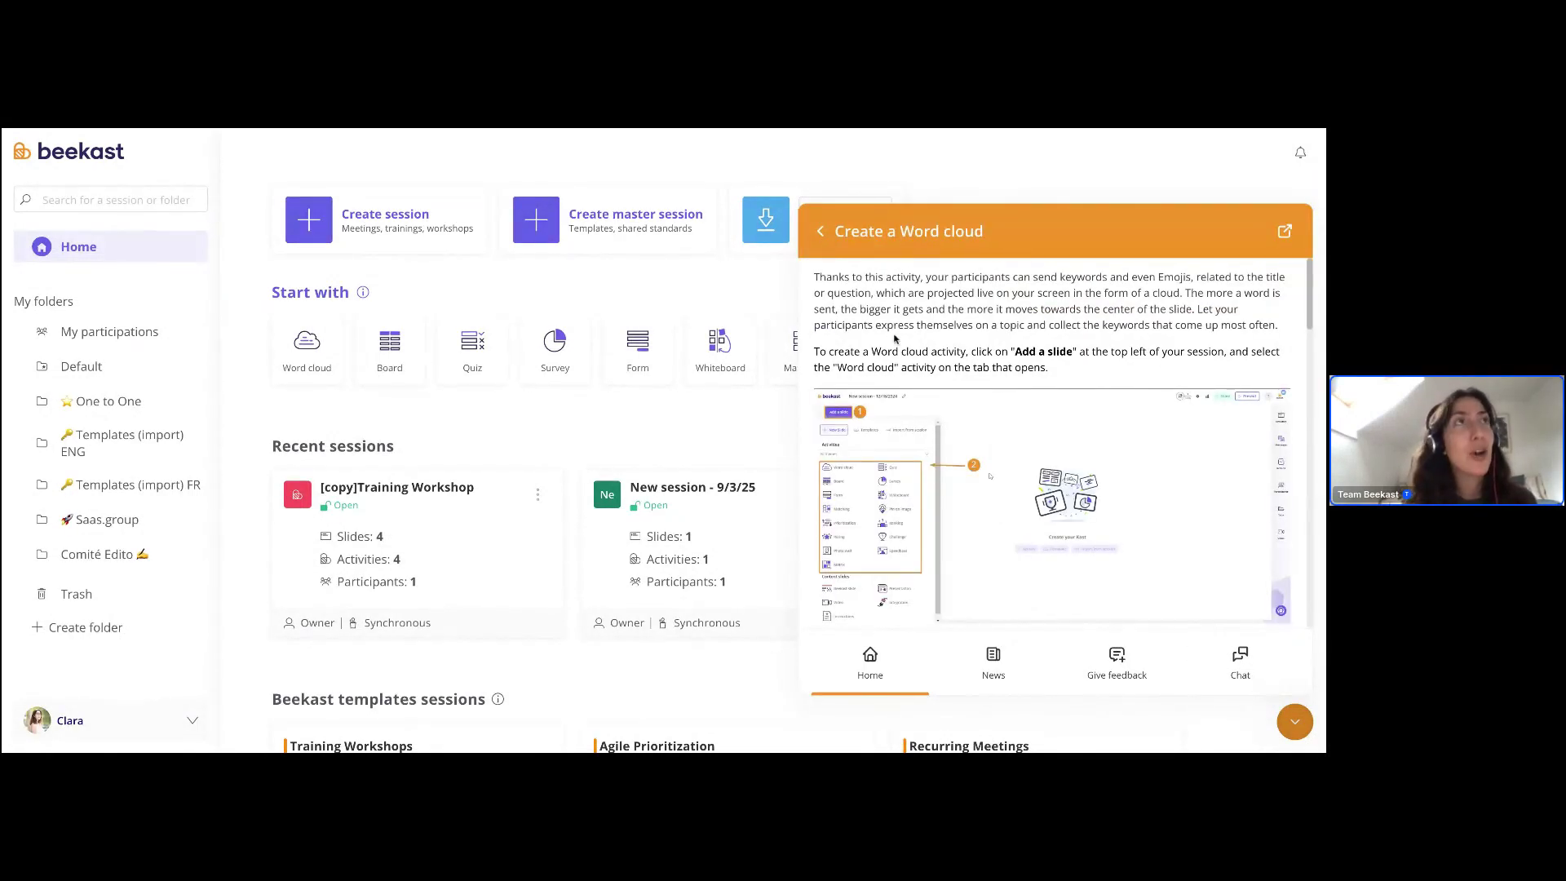
{"action": "scroll", "coordinate": [934, 351], "scroll_direction": "down", "scroll_amount": 3}
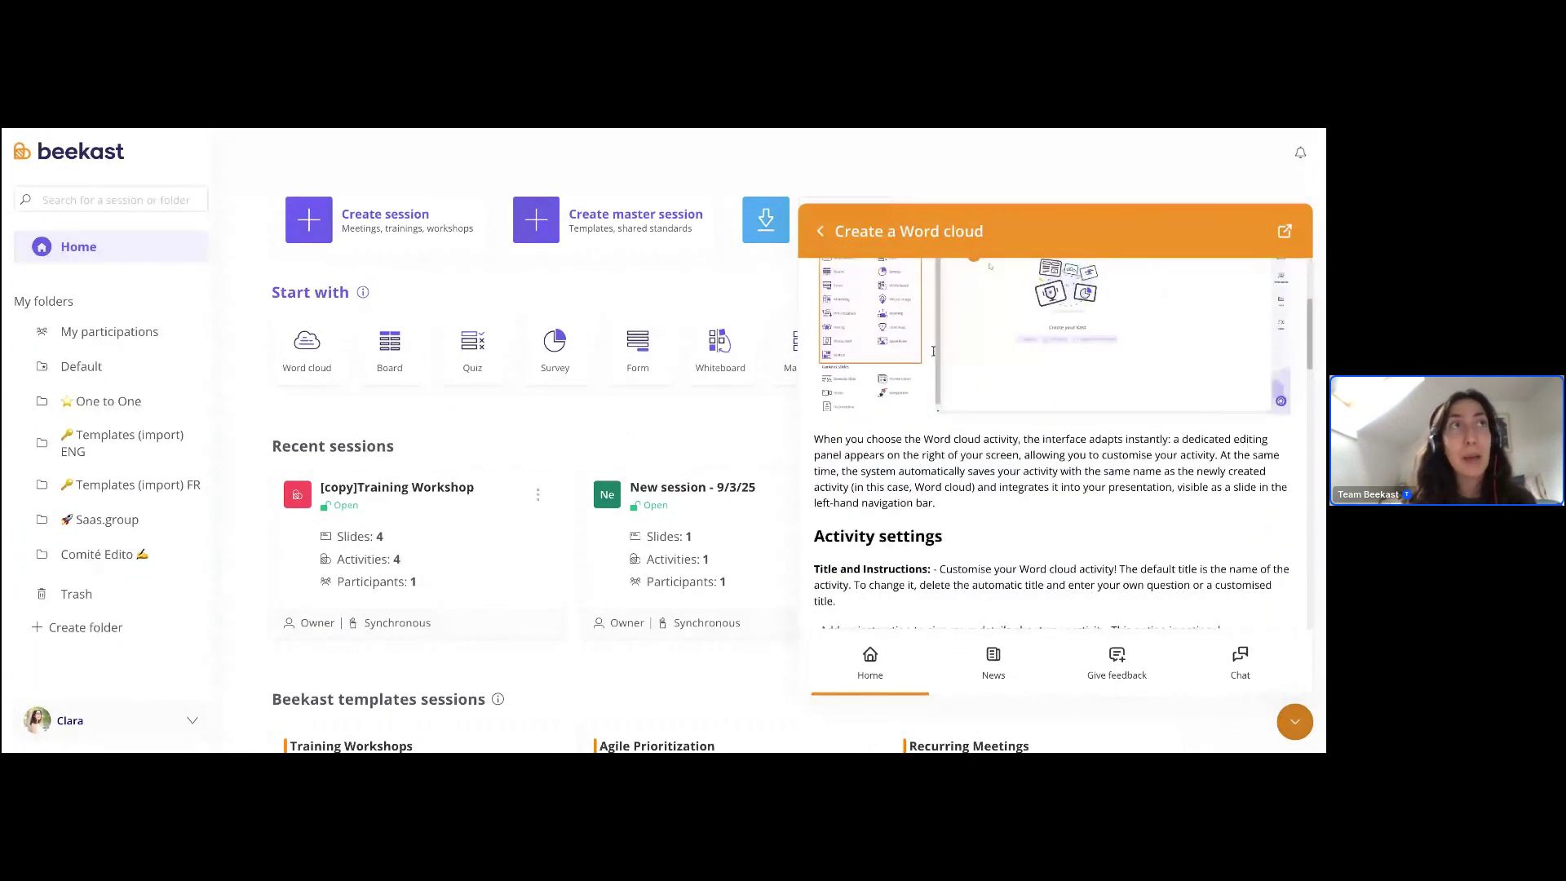
{"action": "scroll", "coordinate": [933, 352], "scroll_direction": "down", "scroll_amount": 3}
{"action": "scroll", "coordinate": [966, 393], "scroll_direction": "down", "scroll_amount": 5}
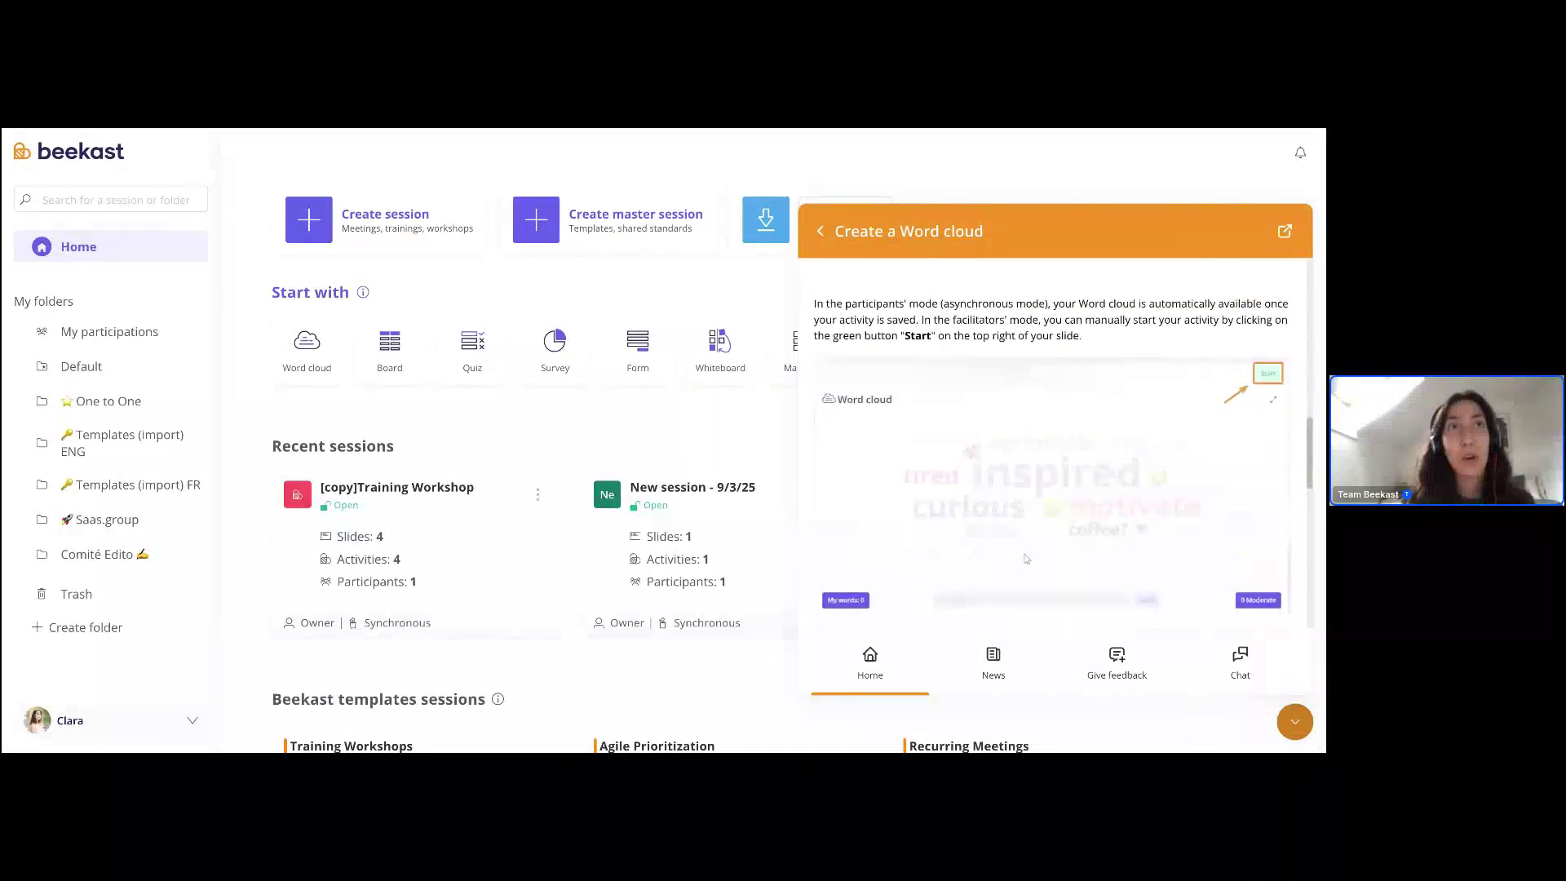
{"action": "scroll", "coordinate": [1026, 558], "scroll_direction": "down", "scroll_amount": 10}
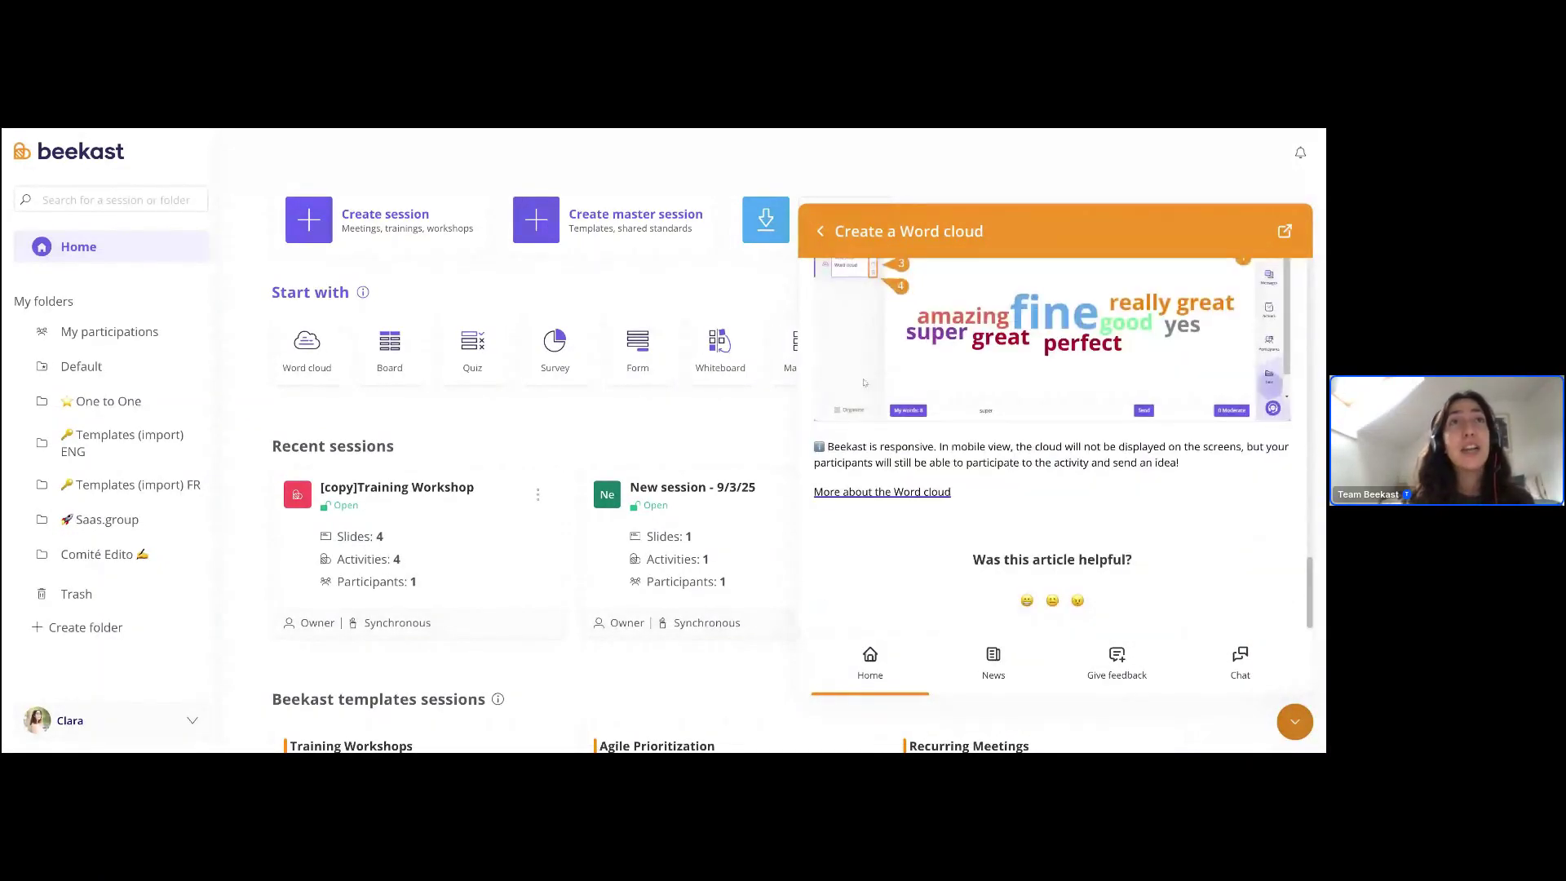
{"action": "scroll", "coordinate": [993, 431], "scroll_direction": "up", "scroll_amount": 15}
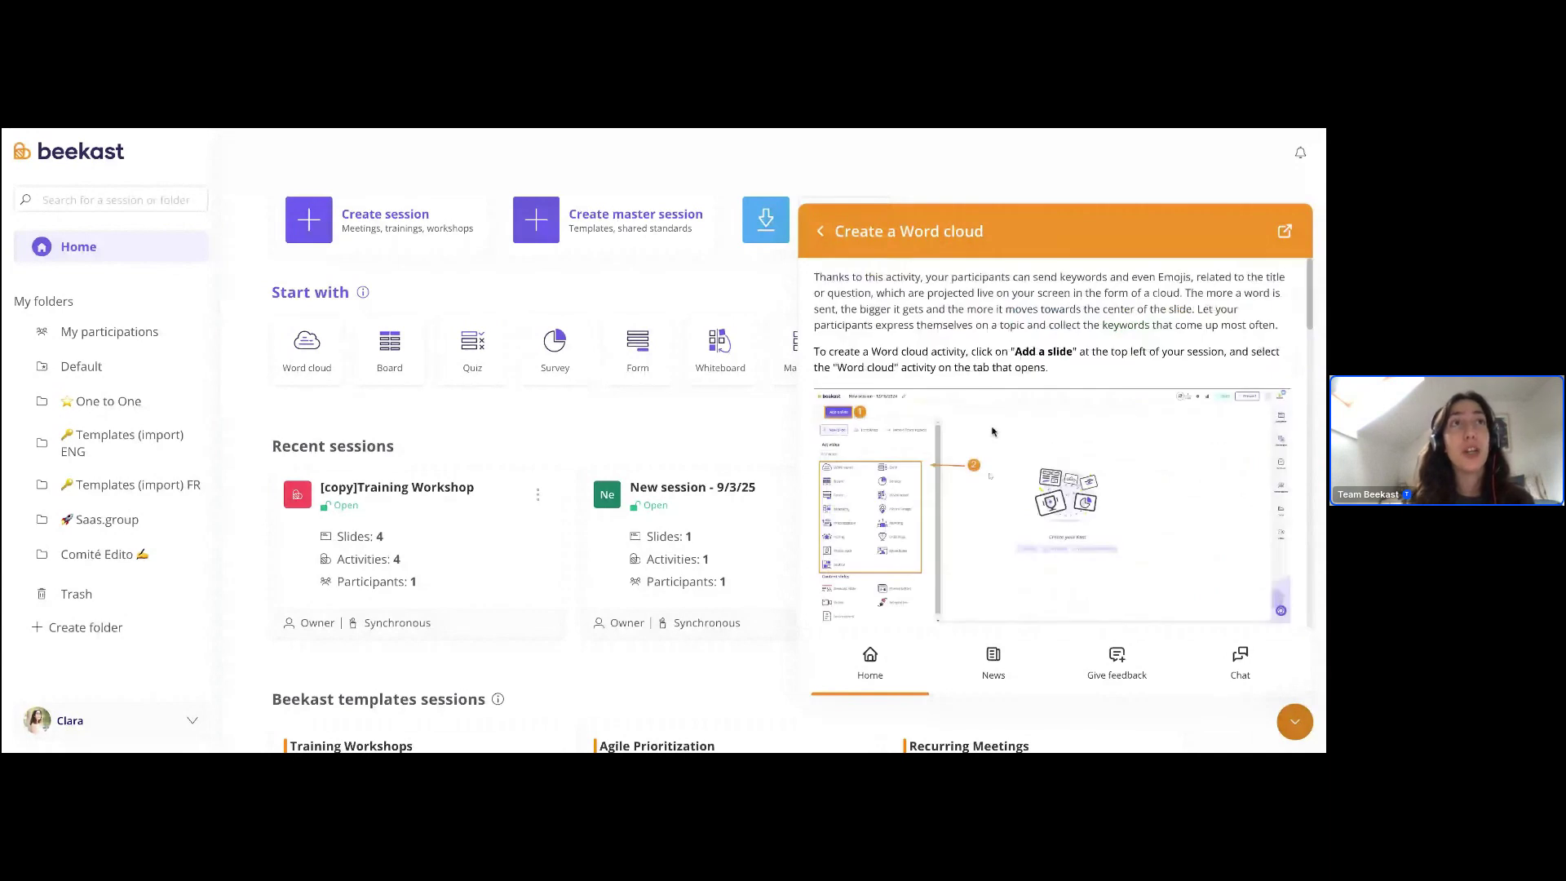
{"action": "key", "text": "Escape"}
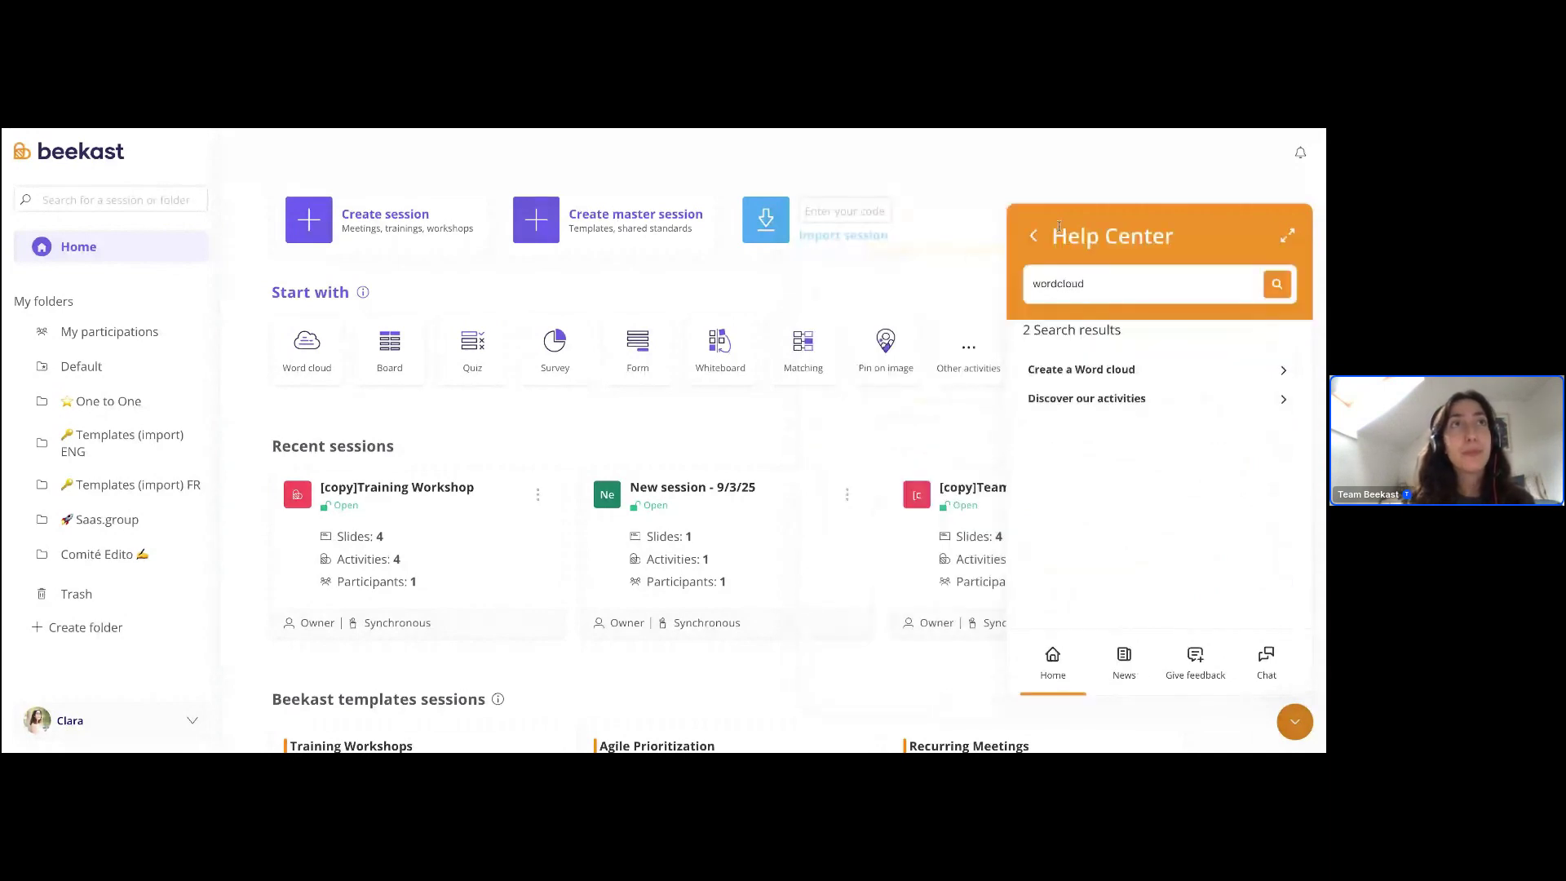
- Run a Help Center search for 'results', then return to the Help Center home
{"action": "left_click", "coordinate": [1033, 236]}
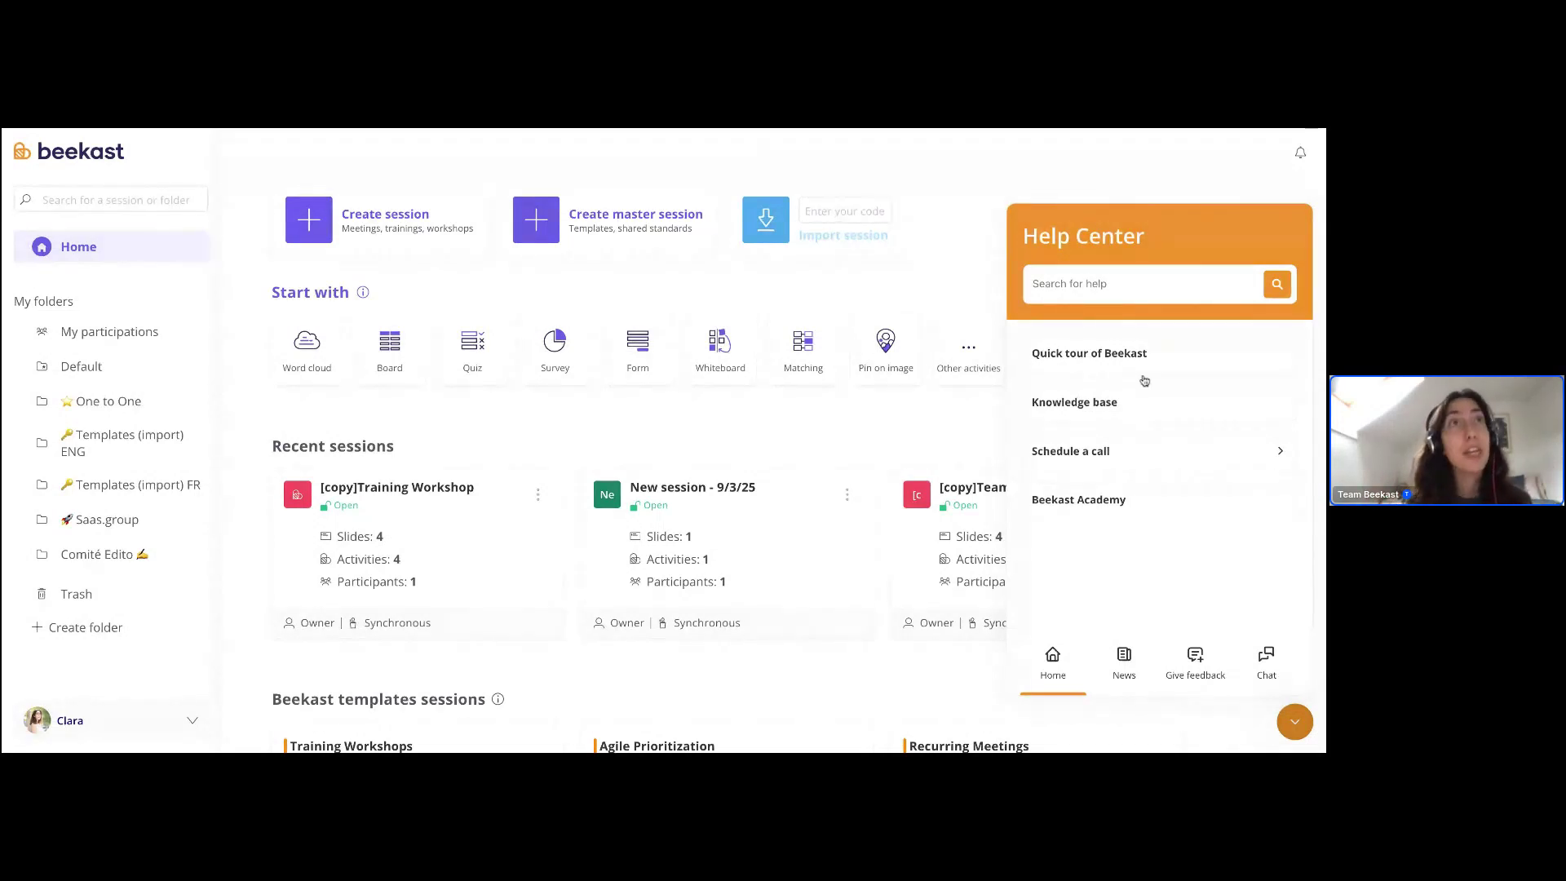
{"action": "left_click", "coordinate": [1090, 287]}
{"action": "type", "text": "results"}
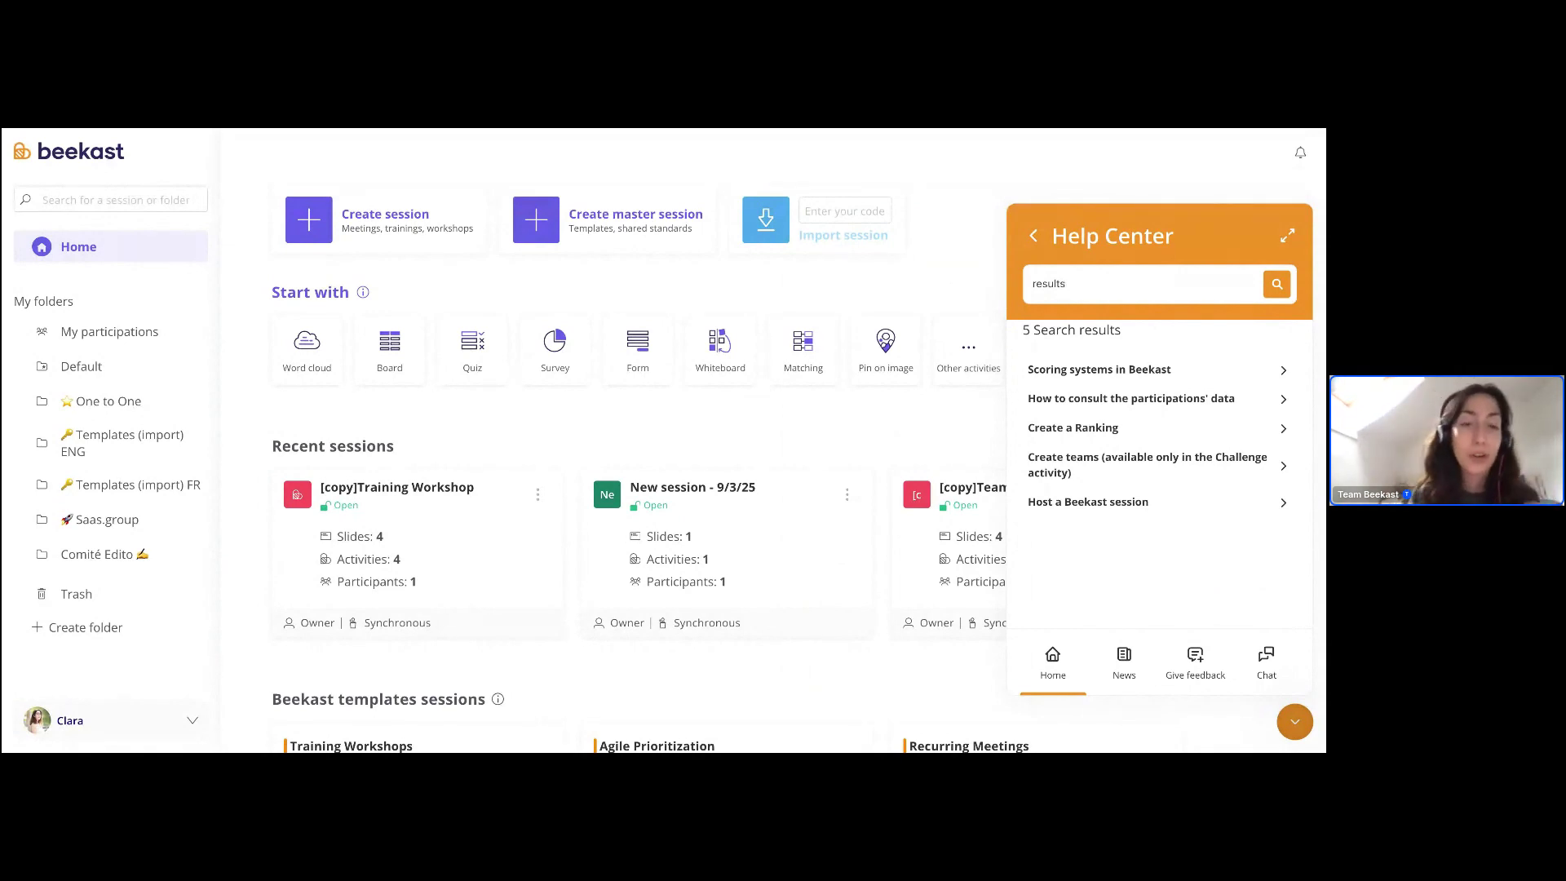
{"action": "left_click", "coordinate": [1032, 237]}
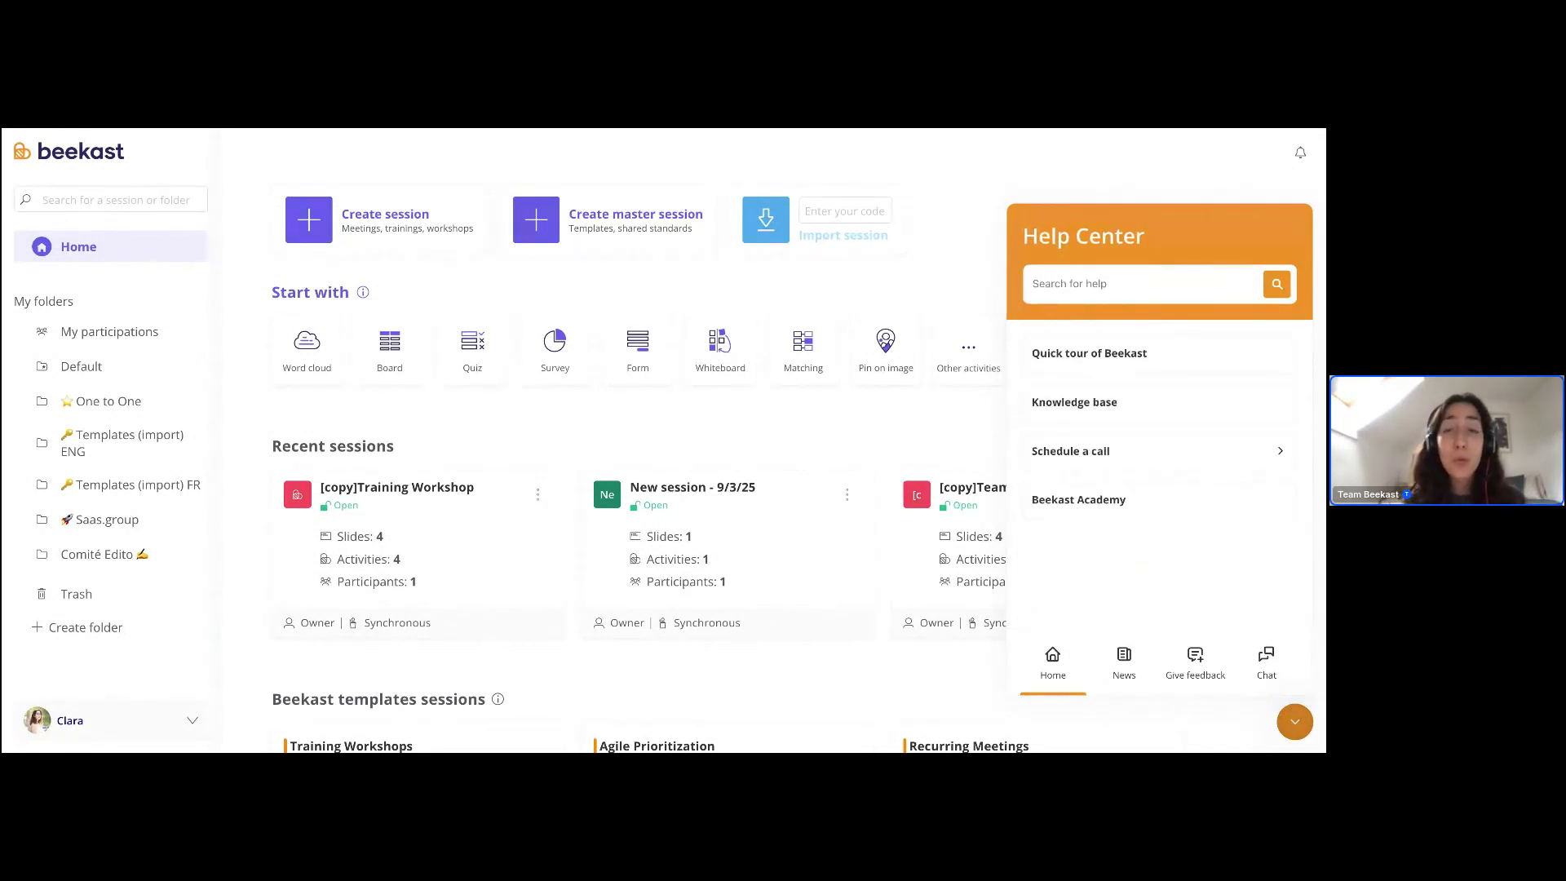
- Open the 'Schedule a call' page listing Sales, Product Team and training options
{"action": "left_click", "coordinate": [1171, 463]}
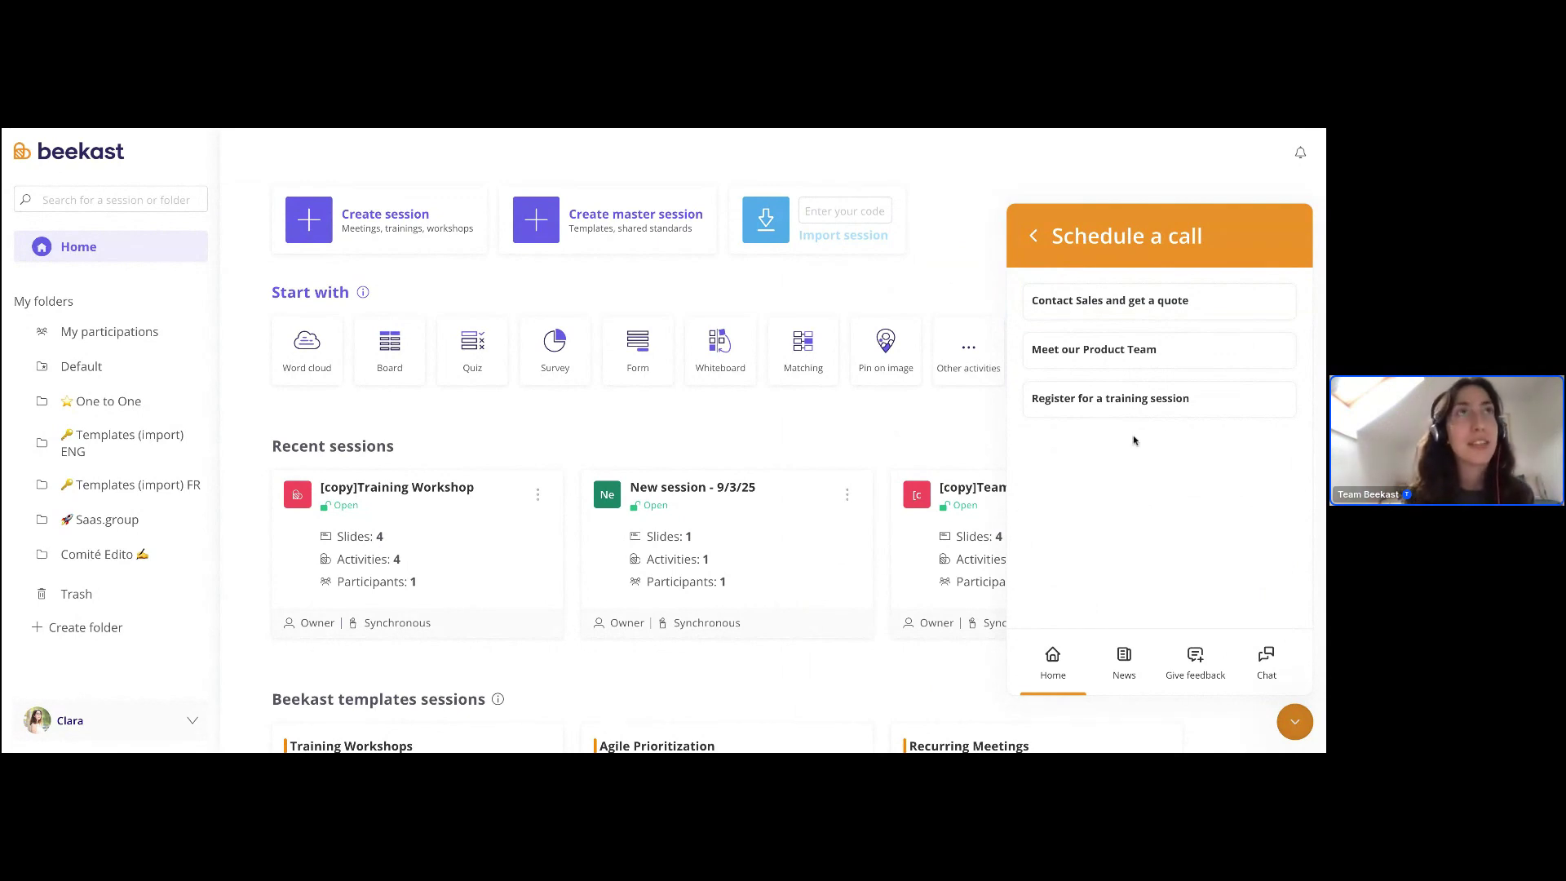
- Go back from 'Schedule a call' to the Help Center home
{"action": "left_click", "coordinate": [1035, 244]}
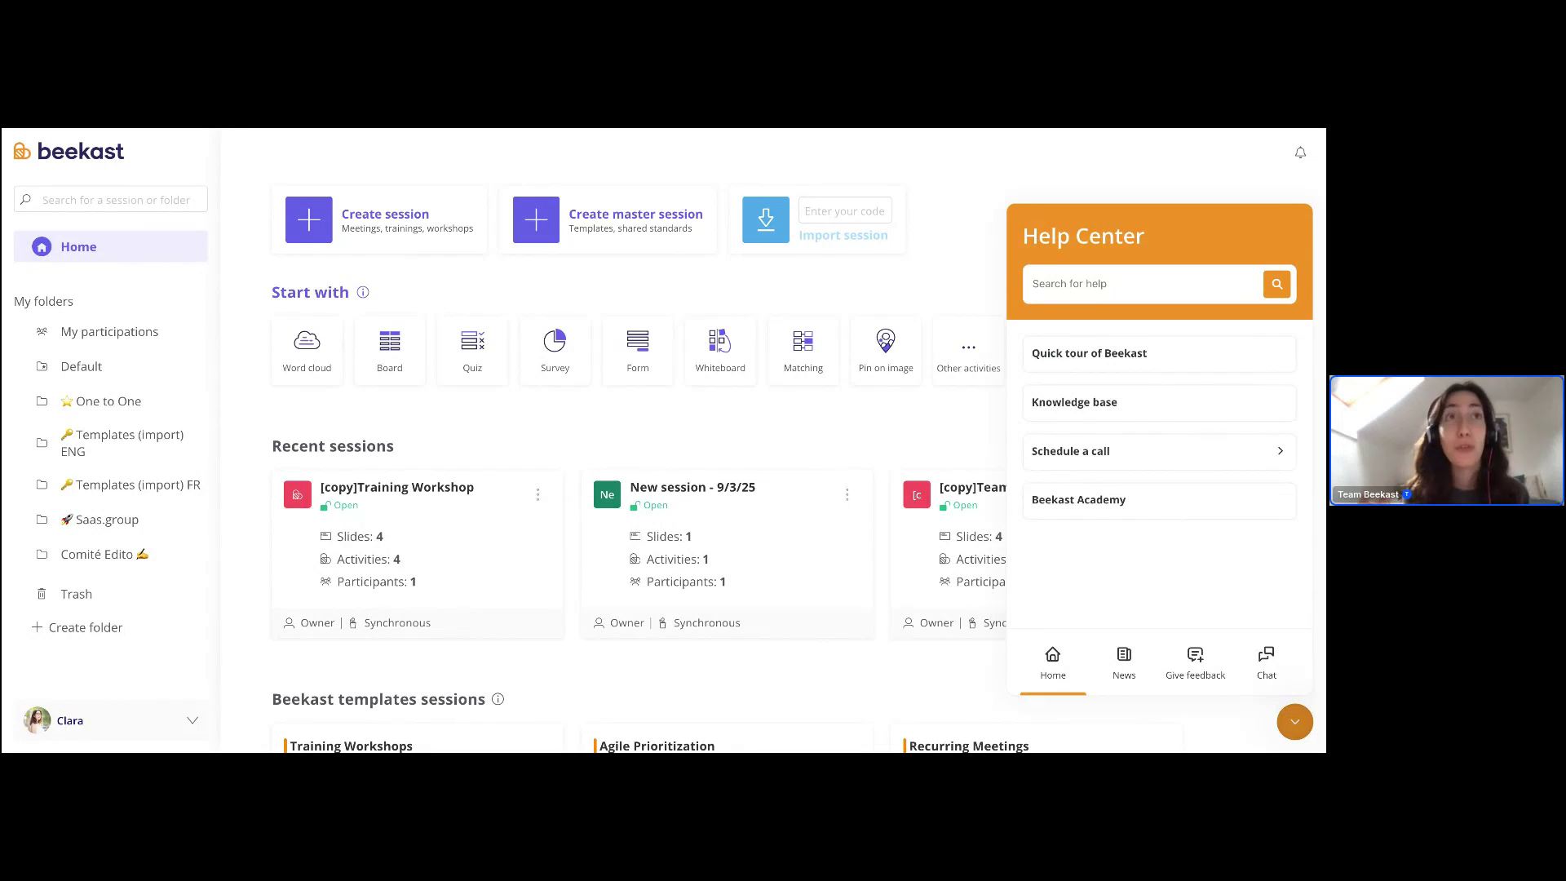
- Open the Help Center News and read the August 2025 update article
{"action": "left_click", "coordinate": [1126, 665]}
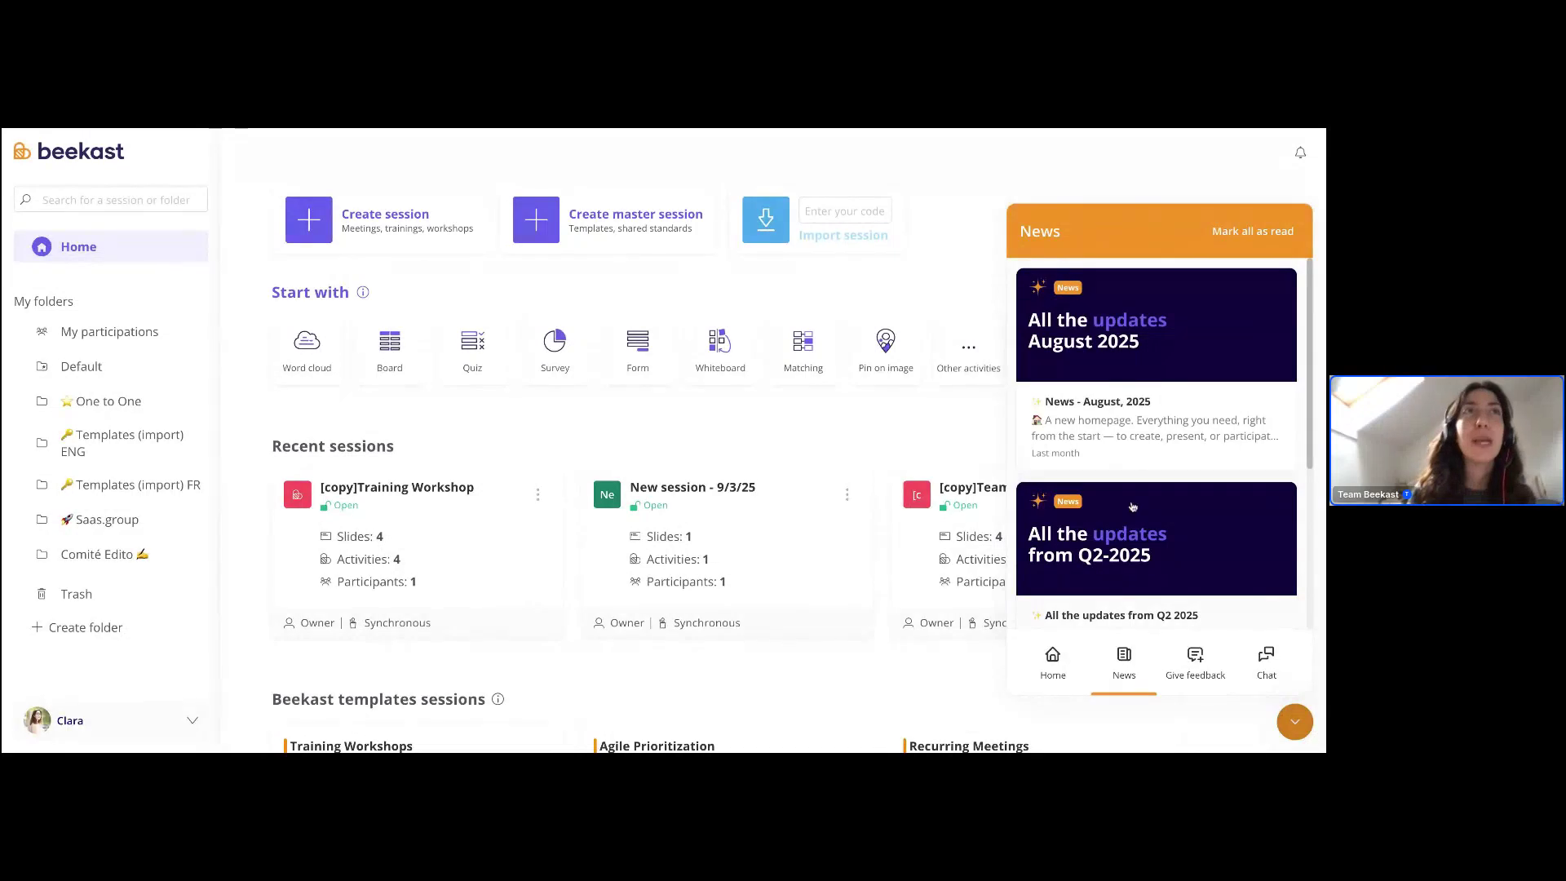
{"action": "scroll", "coordinate": [1200, 453], "scroll_direction": "down", "scroll_amount": 3}
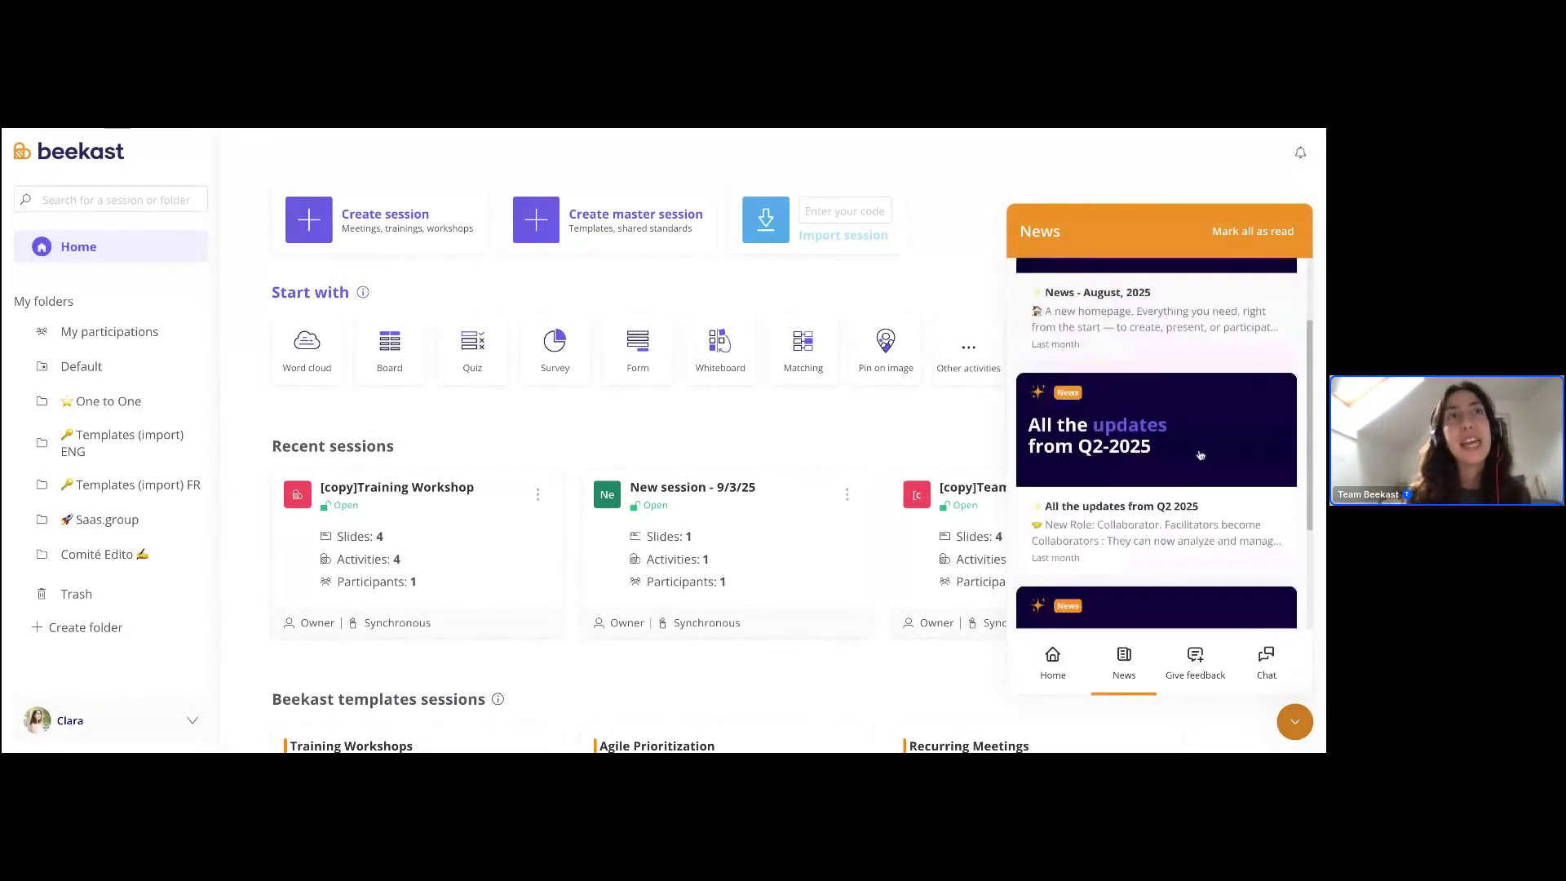
{"action": "scroll", "coordinate": [1199, 453], "scroll_direction": "up", "scroll_amount": 3}
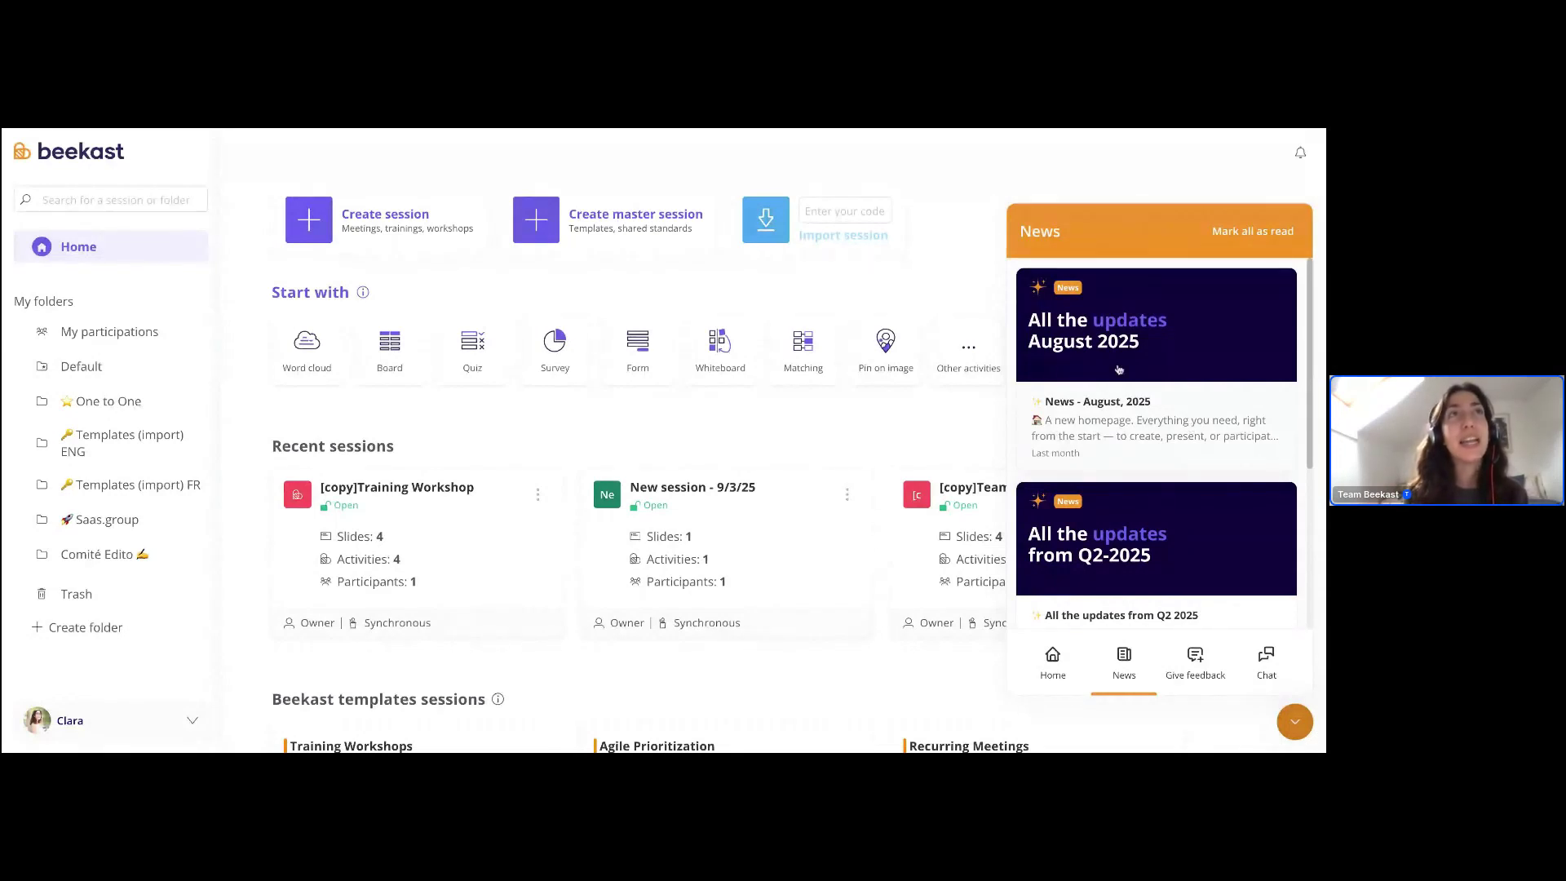
{"action": "left_click", "coordinate": [1162, 349]}
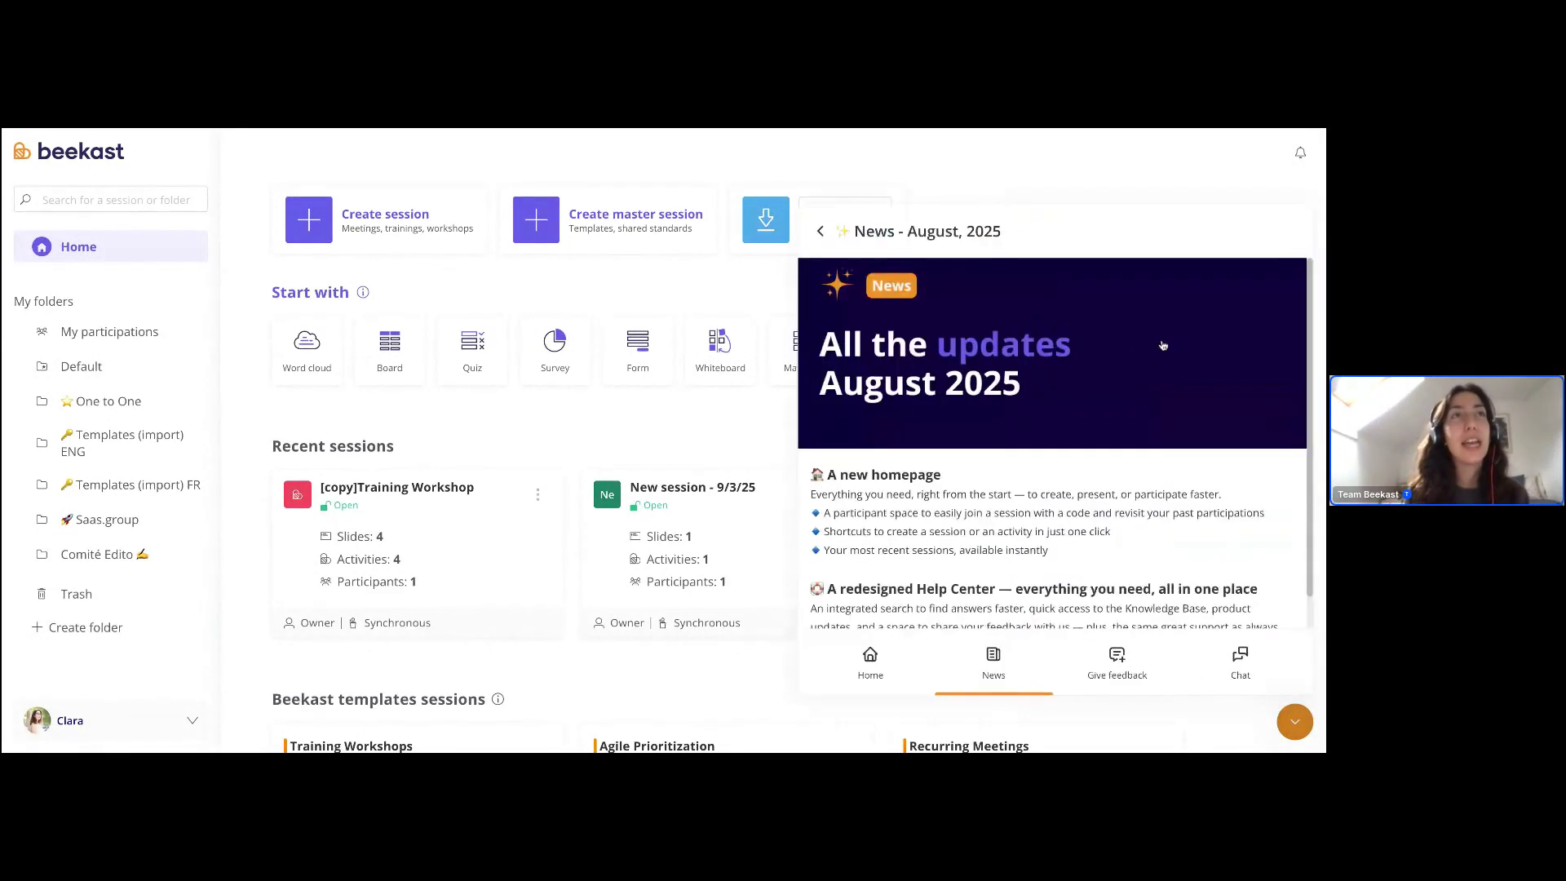
{"action": "scroll", "coordinate": [979, 408], "scroll_direction": "down", "scroll_amount": 1}
{"action": "left_click_drag", "start_coordinate": [810, 436], "coordinate": [1085, 624]}
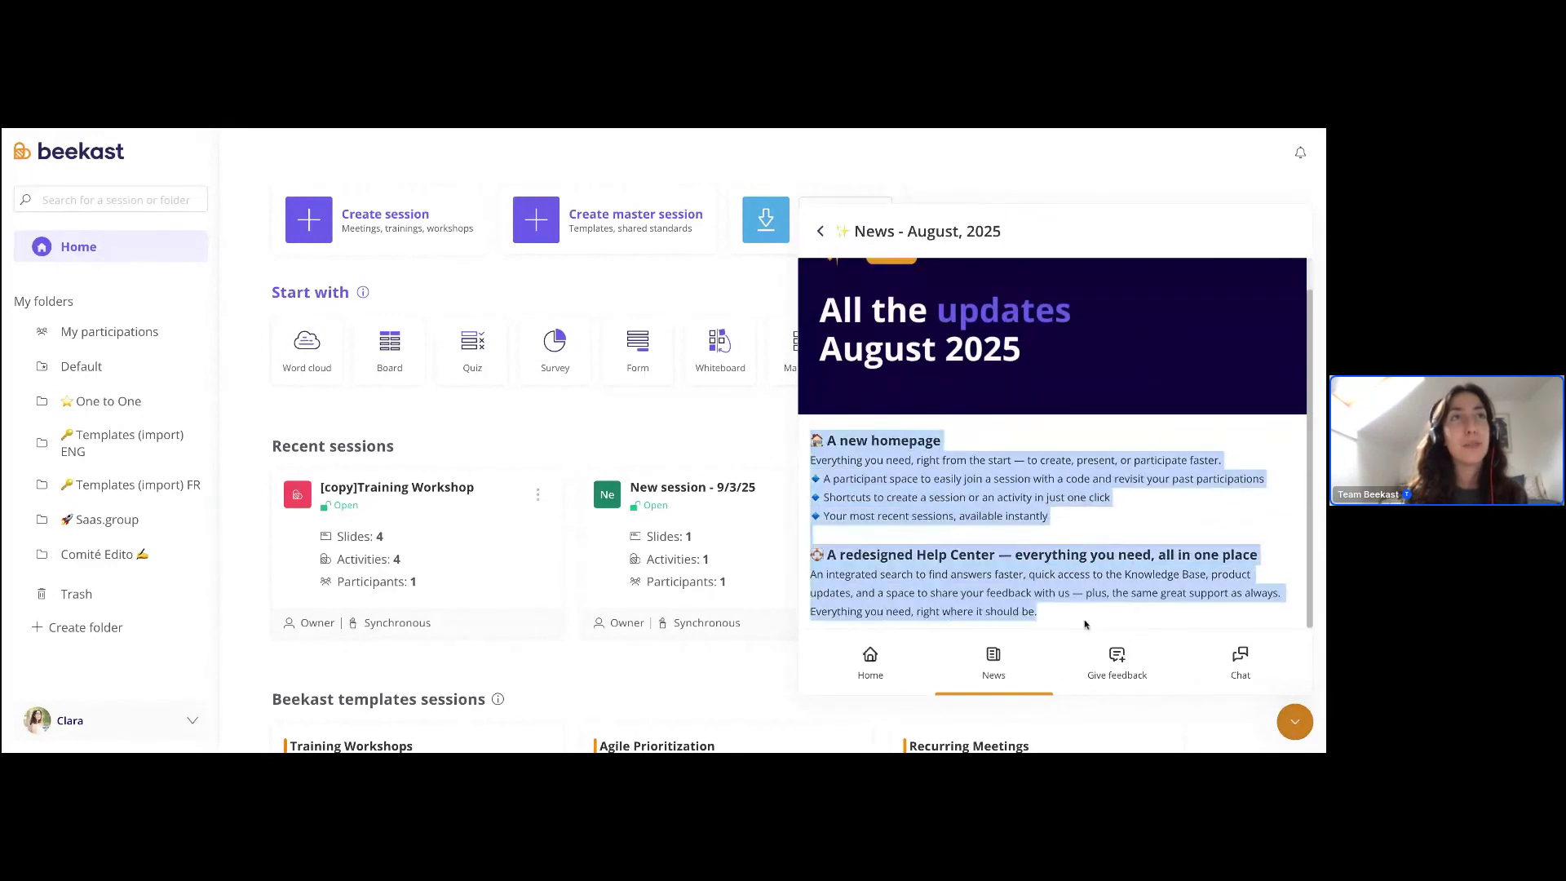
{"action": "left_click", "coordinate": [821, 232]}
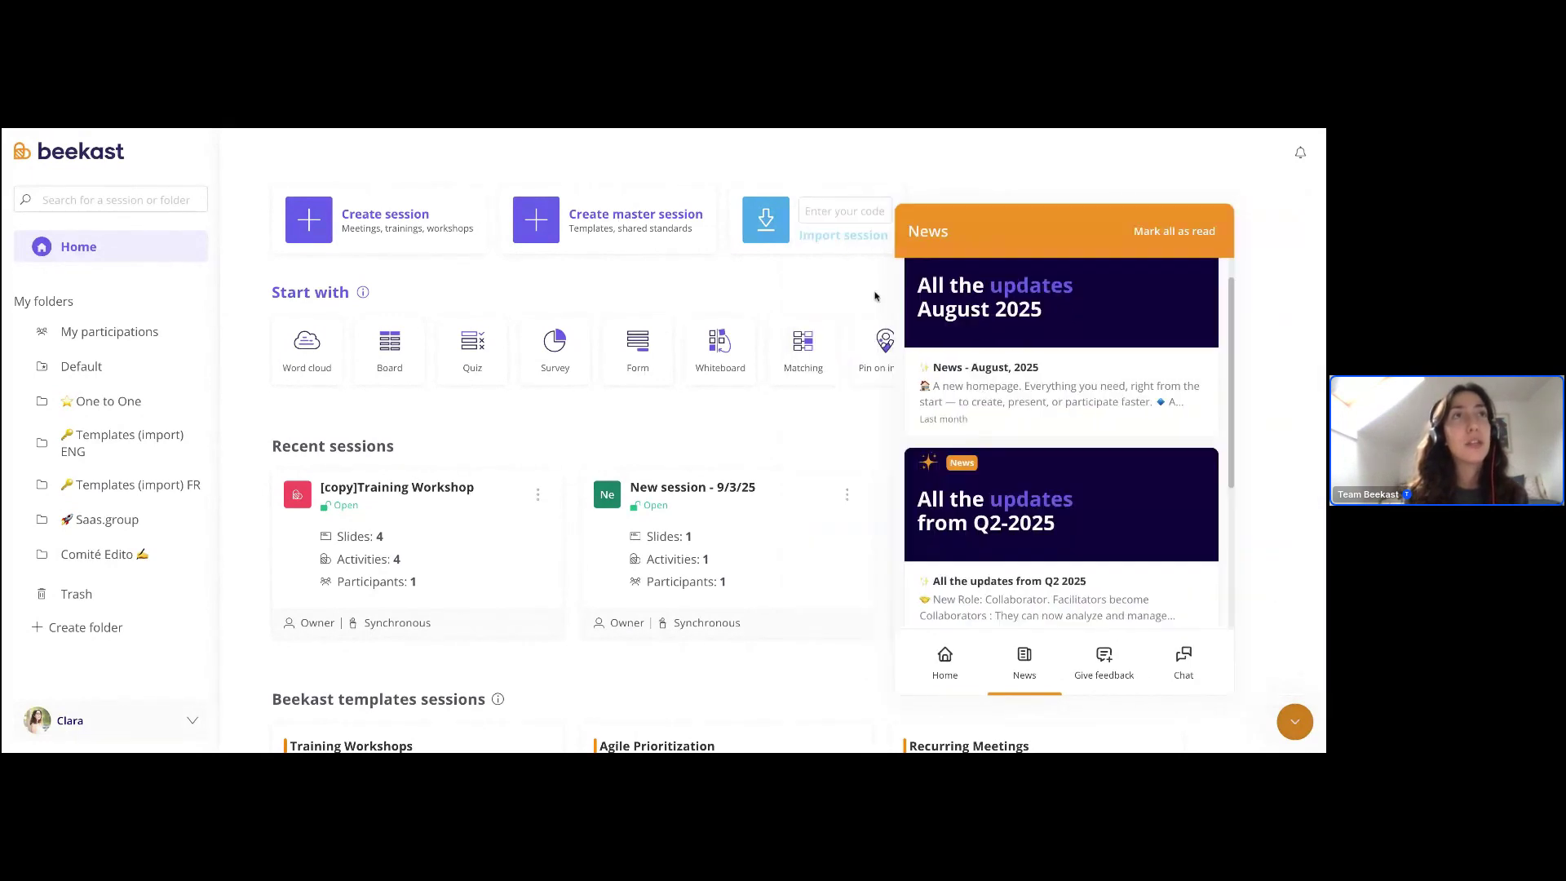
- Read the Q1-2025 updates article and return to the news list
{"action": "scroll", "coordinate": [1052, 448], "scroll_direction": "down", "scroll_amount": 5}
{"action": "left_click", "coordinate": [1054, 454]}
{"action": "scroll", "coordinate": [1054, 455], "scroll_direction": "down", "scroll_amount": 2}
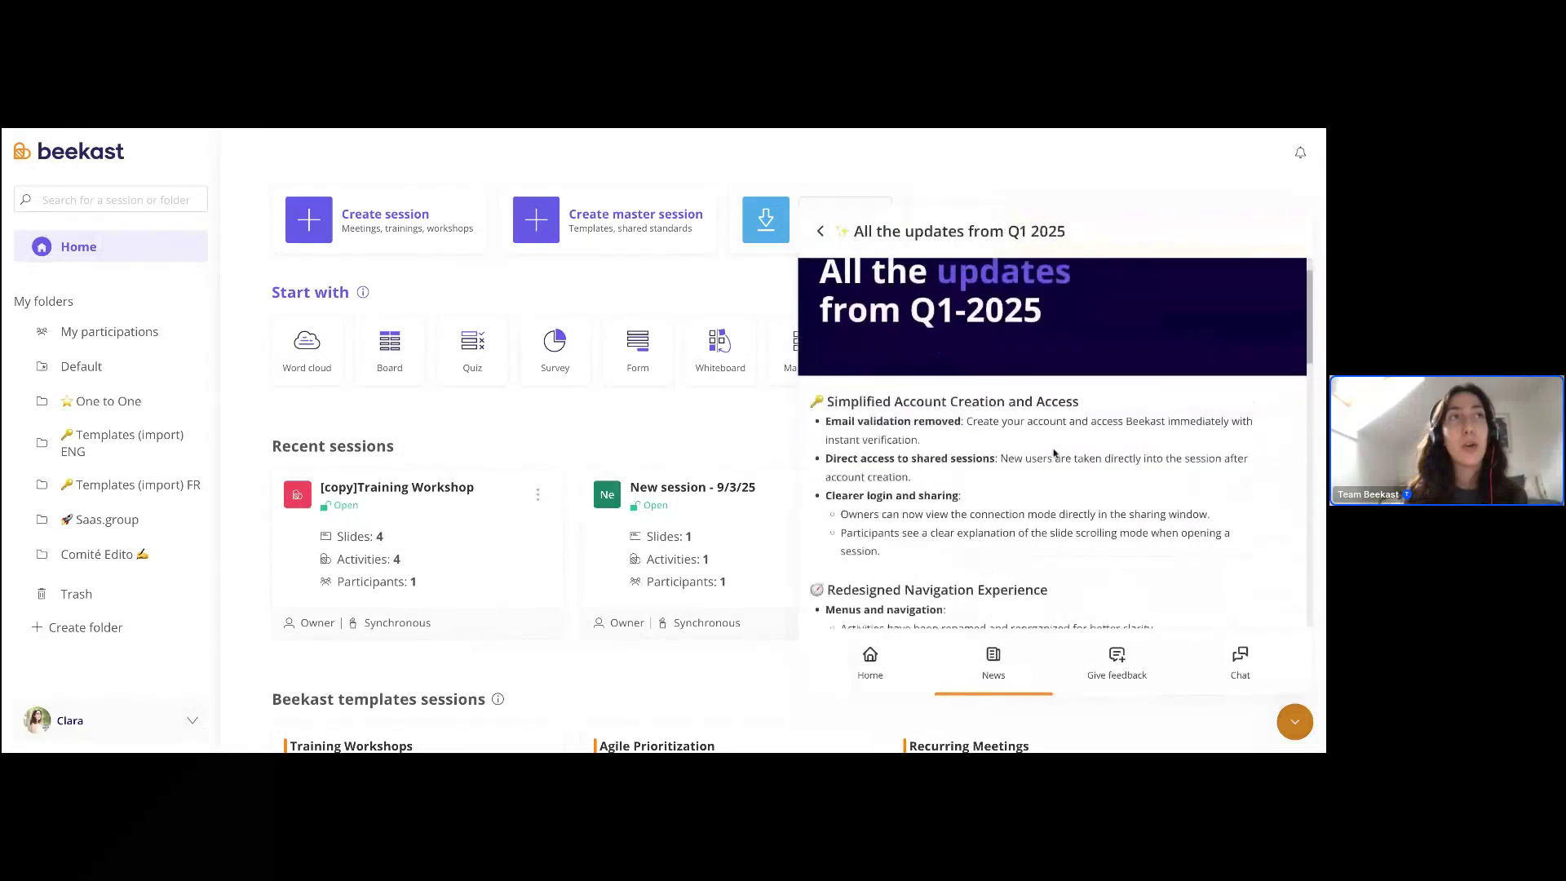
{"action": "scroll", "coordinate": [1054, 454], "scroll_direction": "down", "scroll_amount": 10}
{"action": "scroll", "coordinate": [1054, 454], "scroll_direction": "down", "scroll_amount": 1}
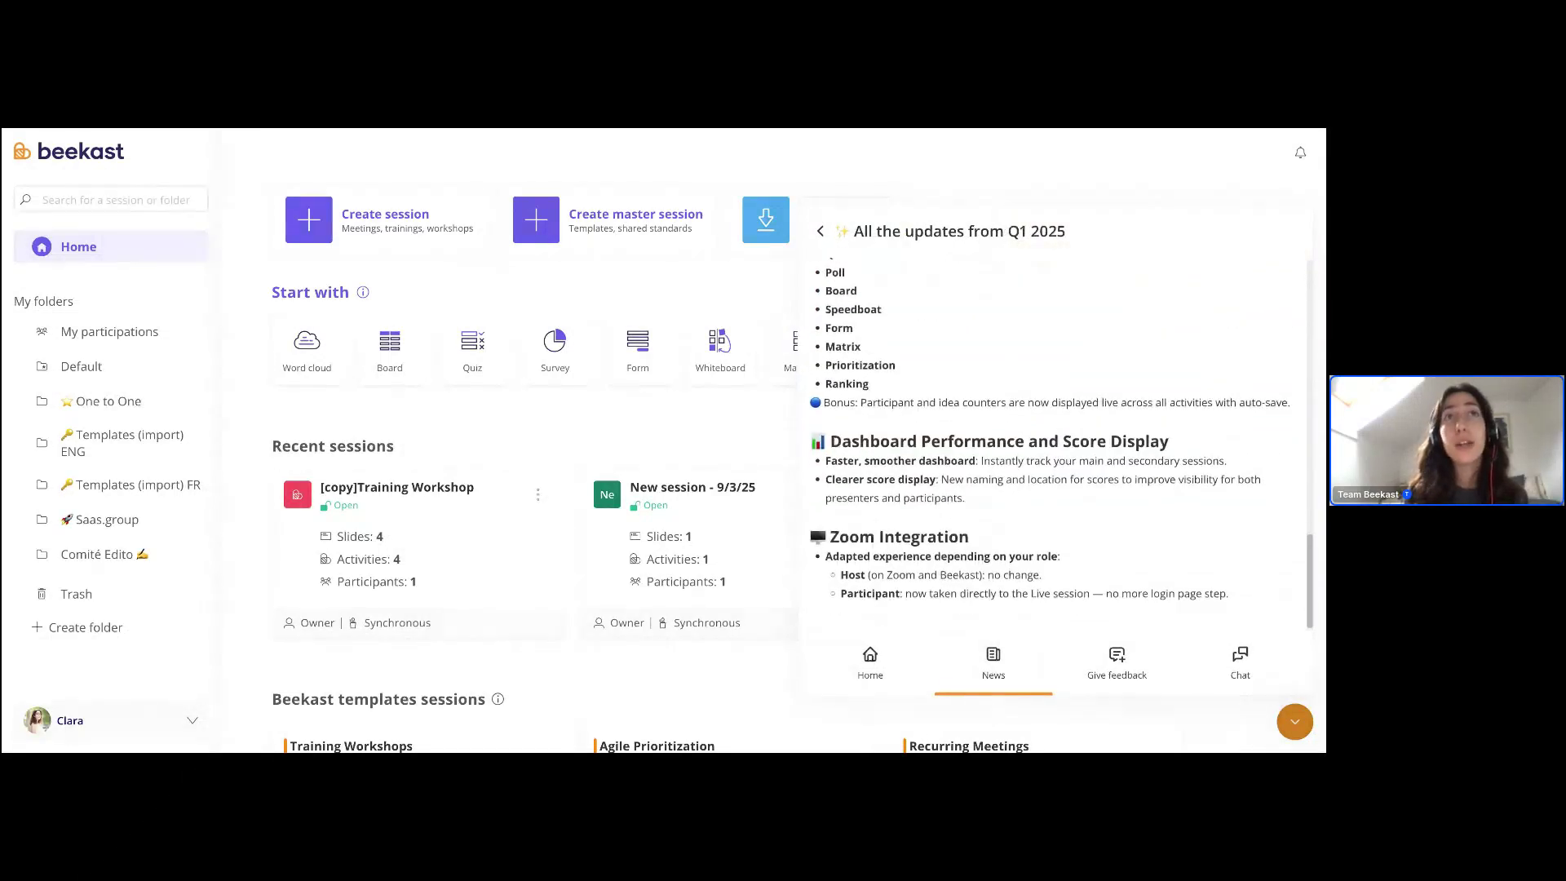
{"action": "scroll", "coordinate": [1054, 454], "scroll_direction": "up", "scroll_amount": 12}
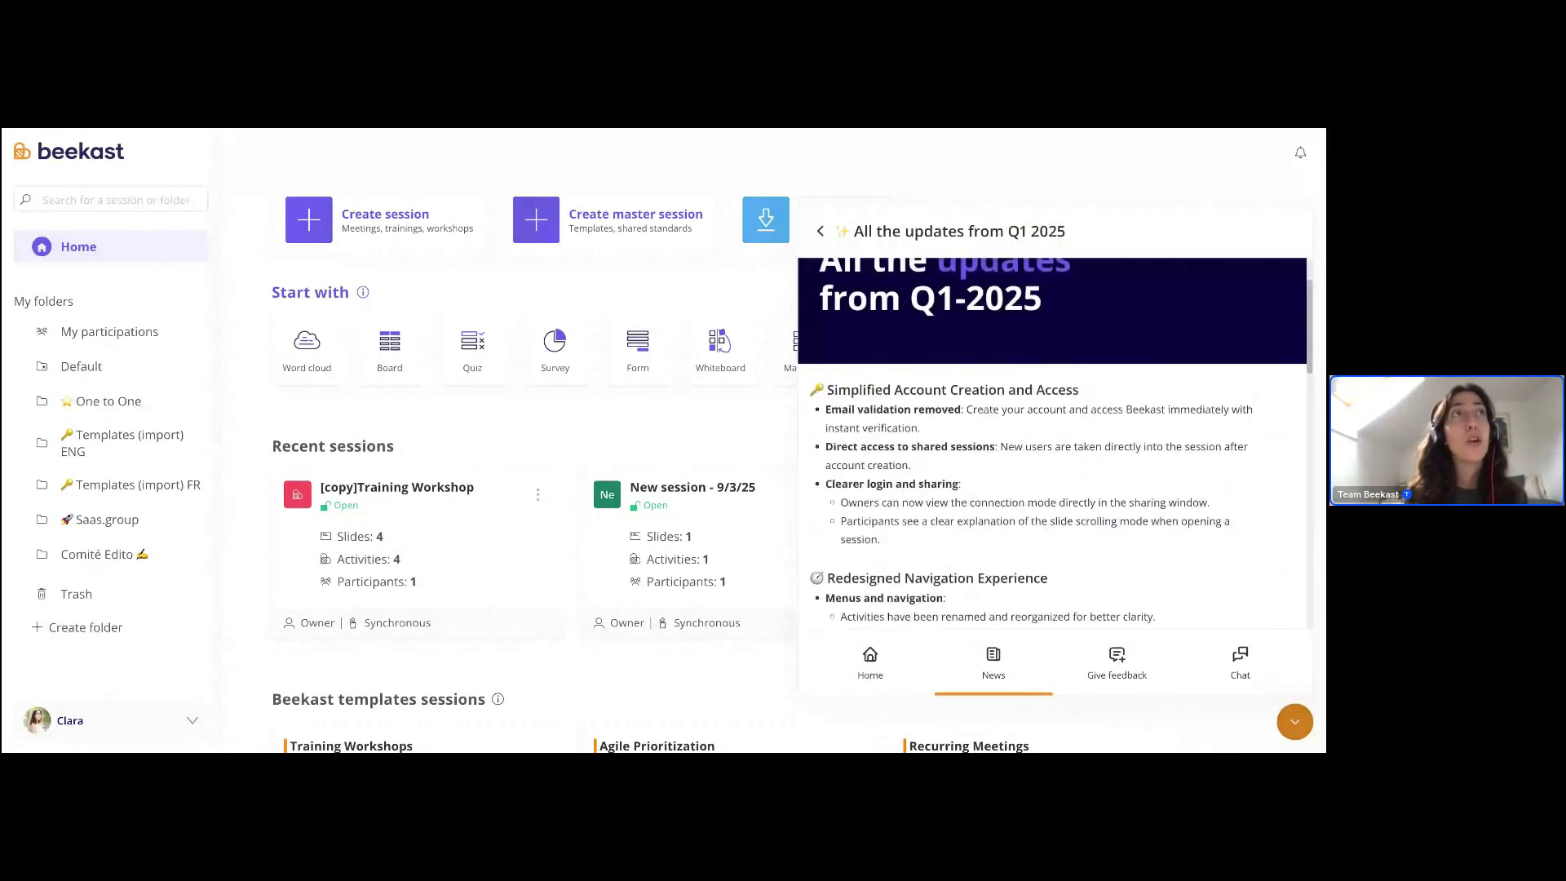
{"action": "left_click", "coordinate": [821, 231]}
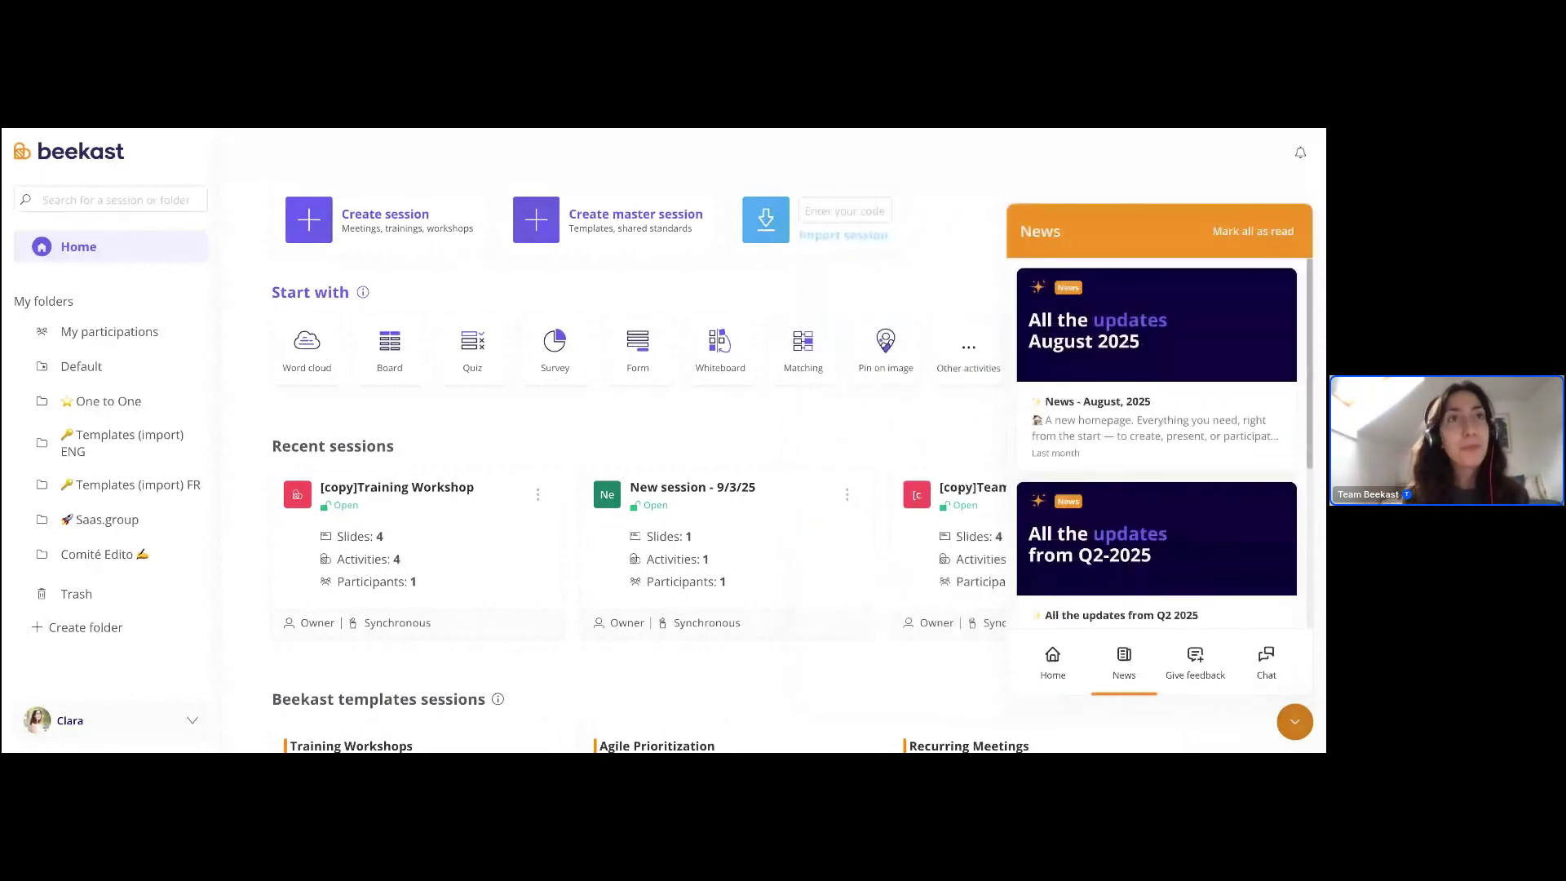
- Open the Give feedback form, review it, and close it without sending
{"action": "left_click", "coordinate": [1195, 662]}
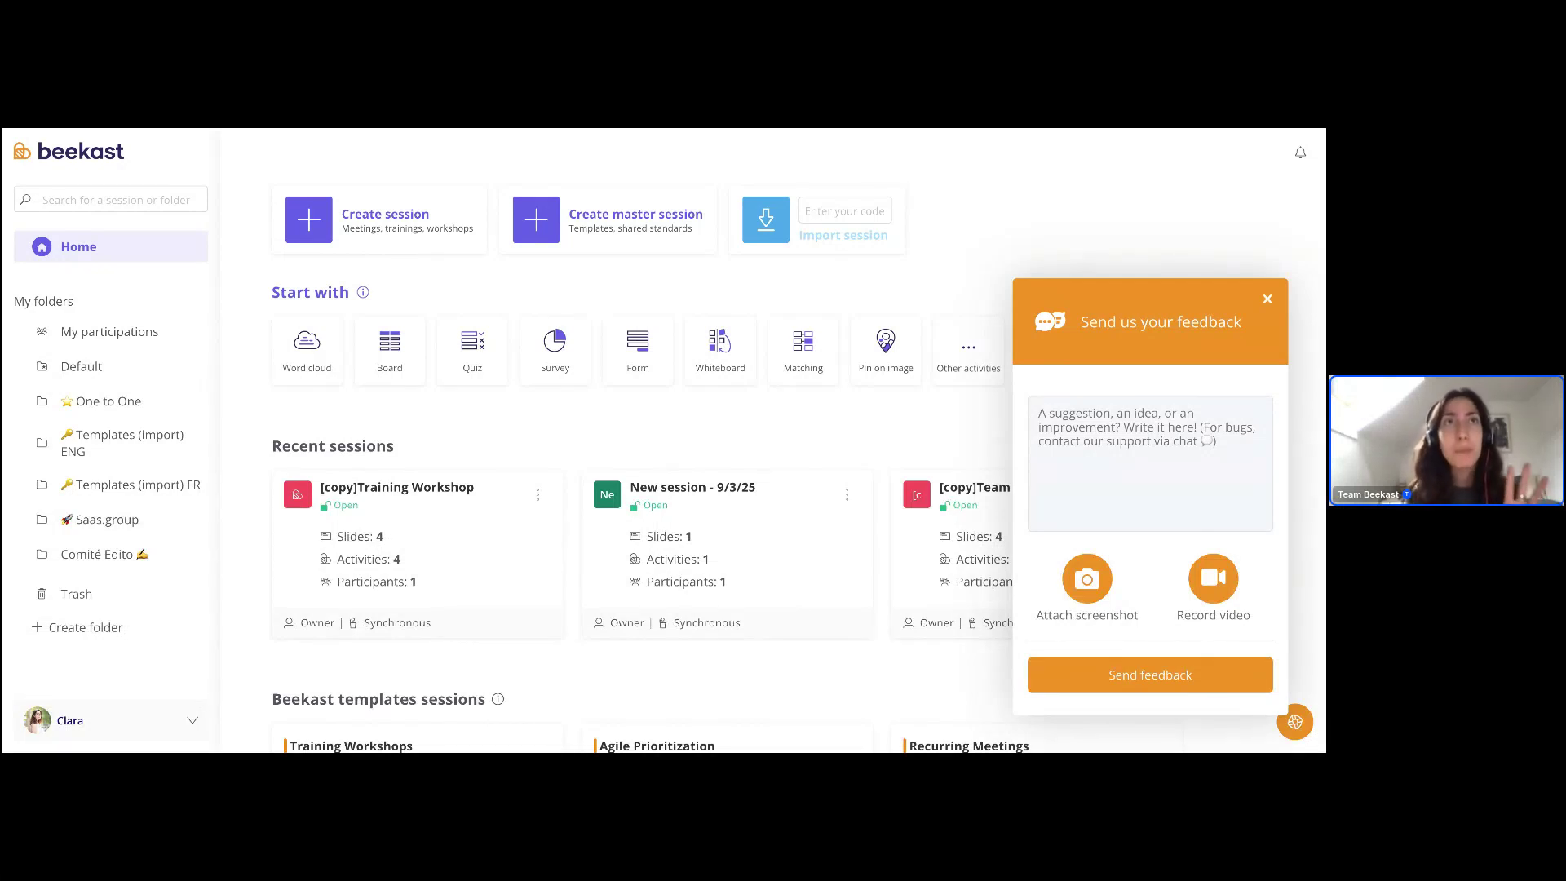
{"action": "left_click", "coordinate": [1269, 303]}
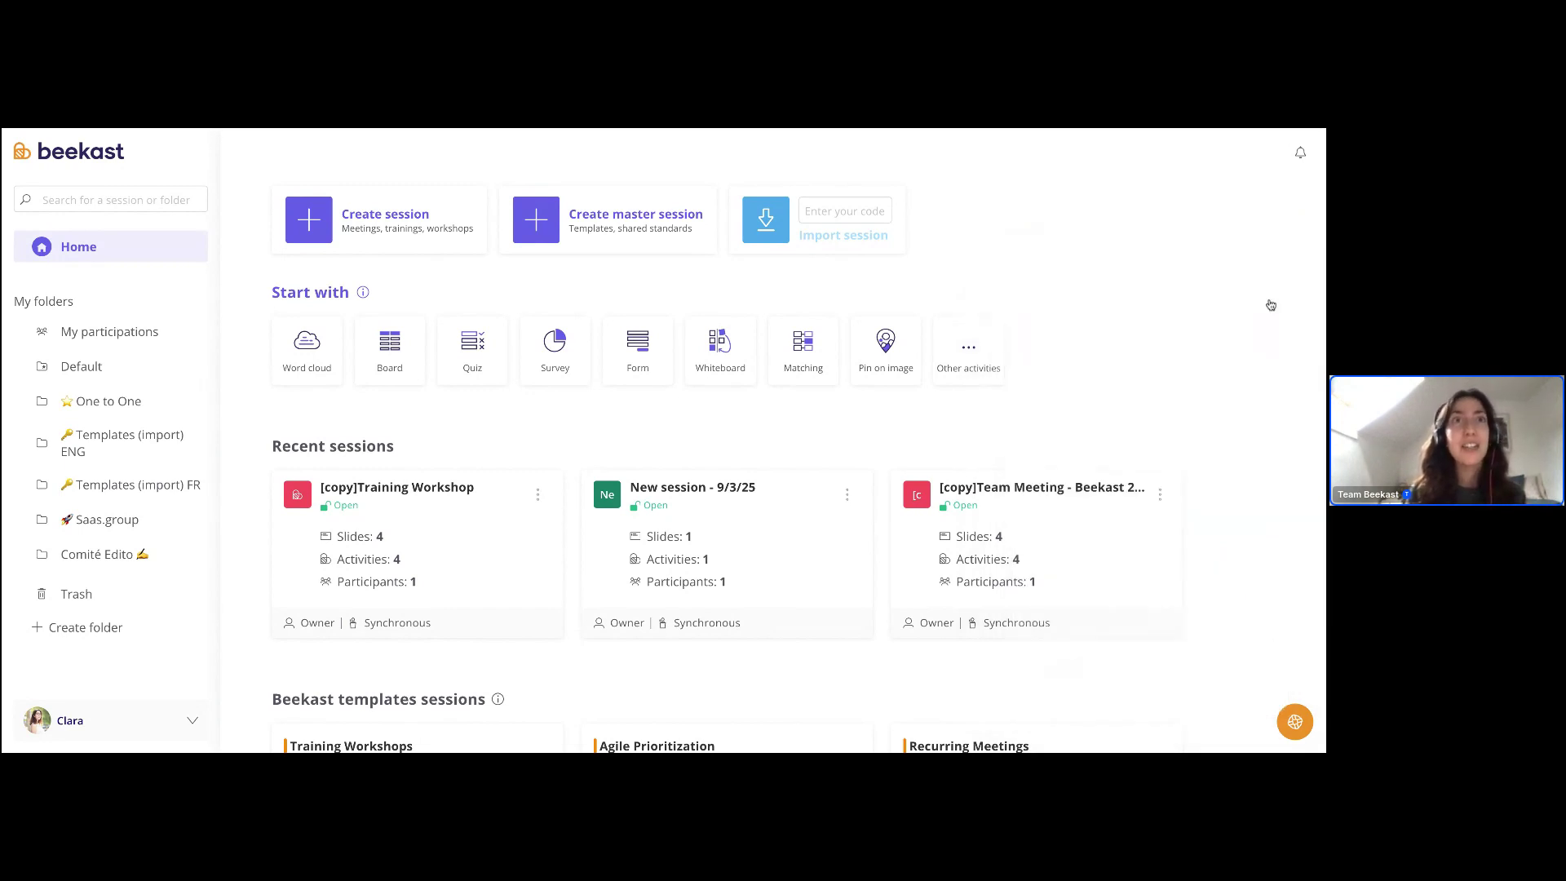
- Open the support chat to view its greeting, close it, and reopen the News panel
{"action": "left_click", "coordinate": [1293, 717]}
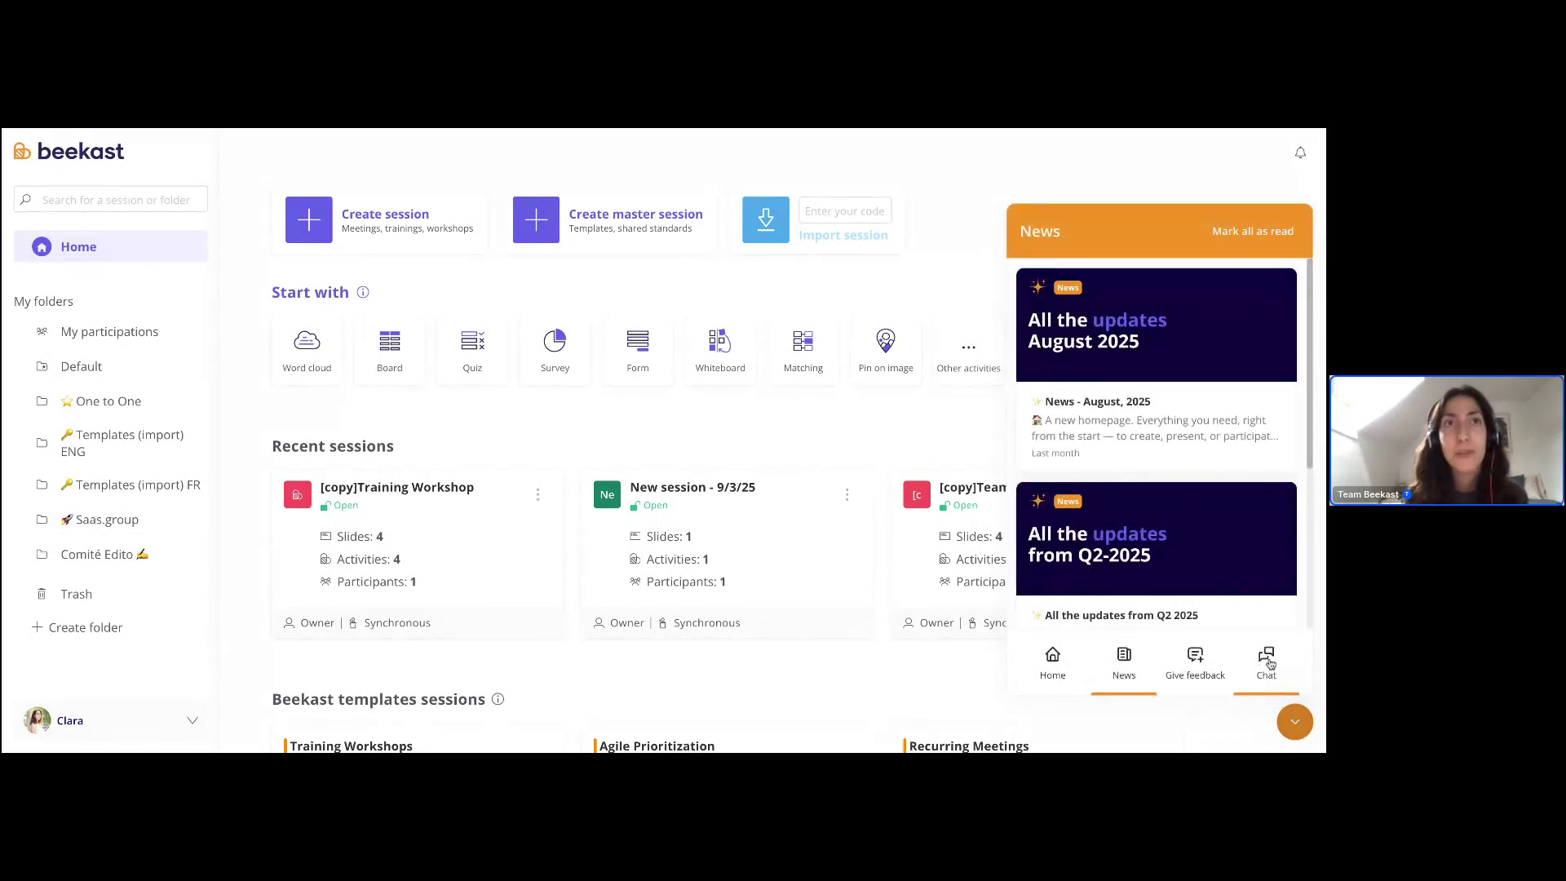
{"action": "left_click", "coordinate": [1267, 663]}
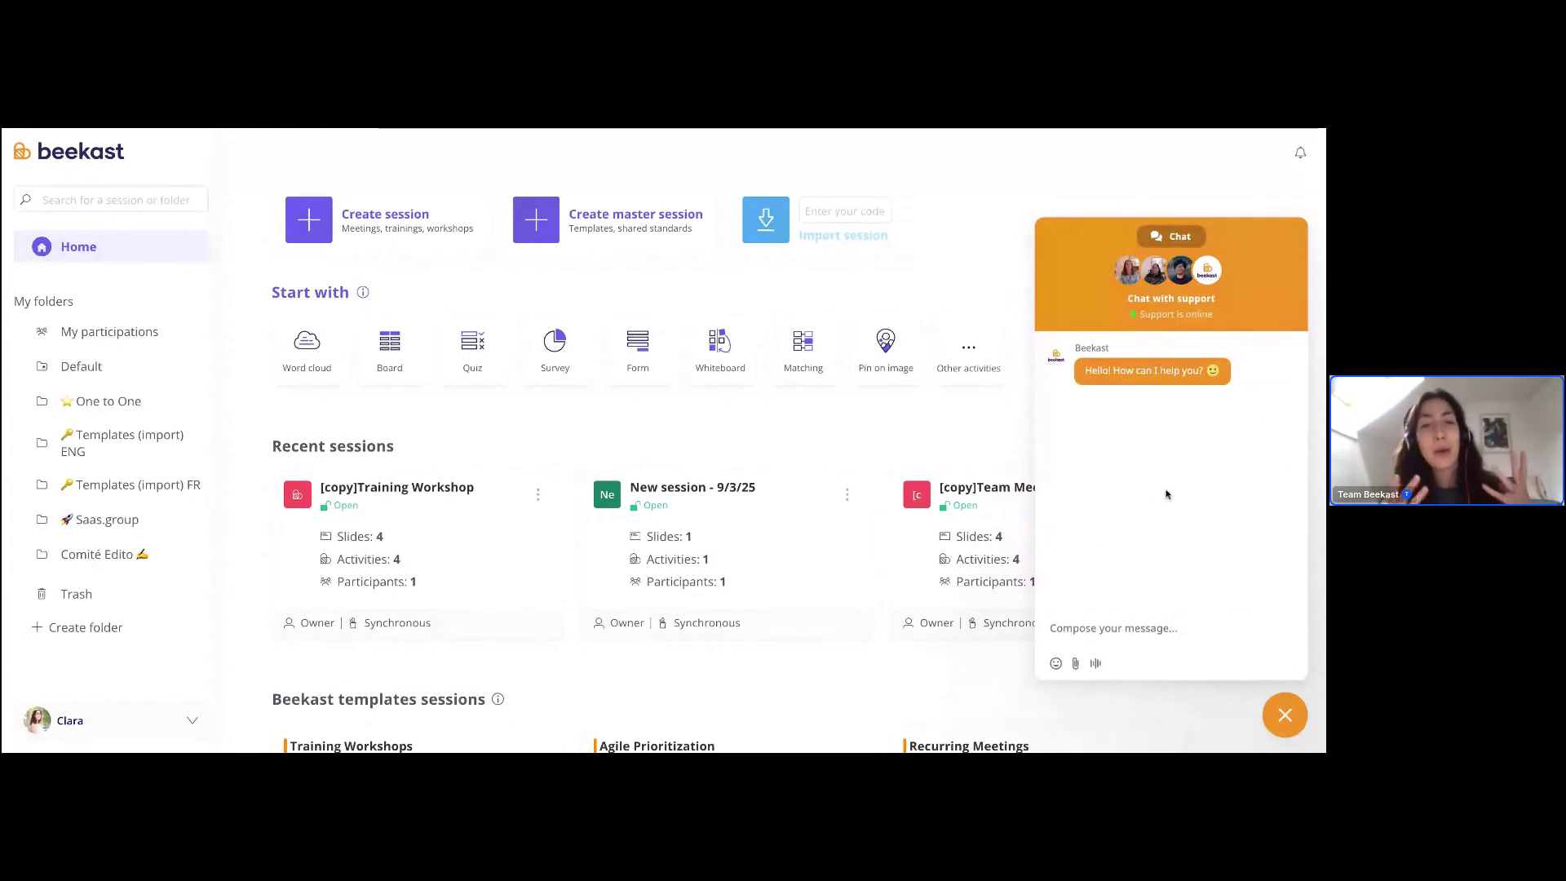
{"action": "left_click", "coordinate": [1134, 642]}
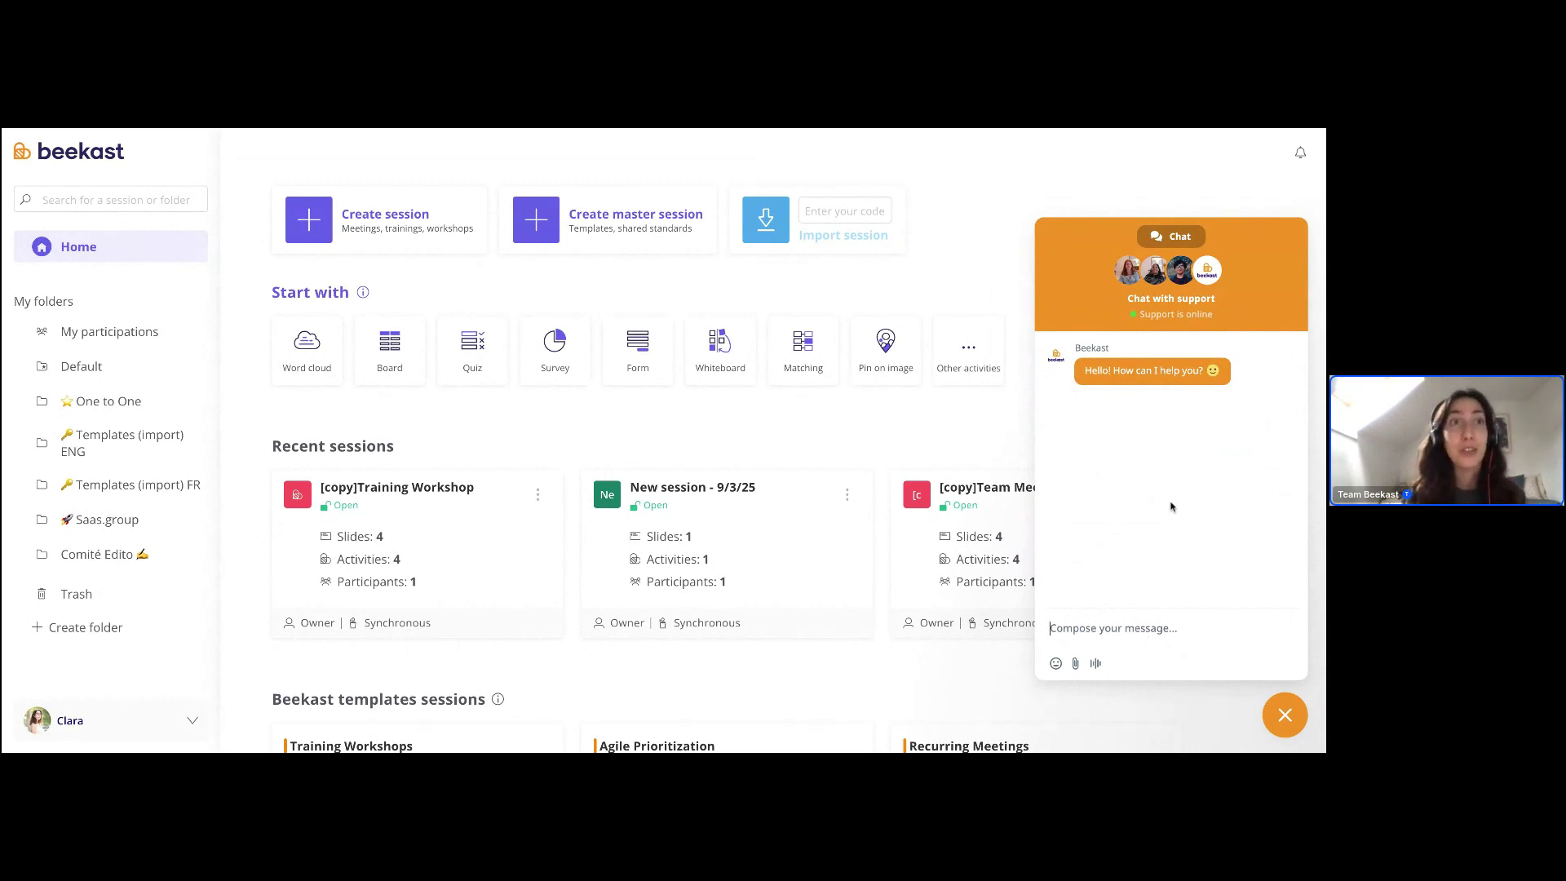
{"action": "left_click", "coordinate": [1289, 727]}
{"action": "left_click", "coordinate": [1295, 725]}
{"action": "left_click", "coordinate": [1295, 724]}
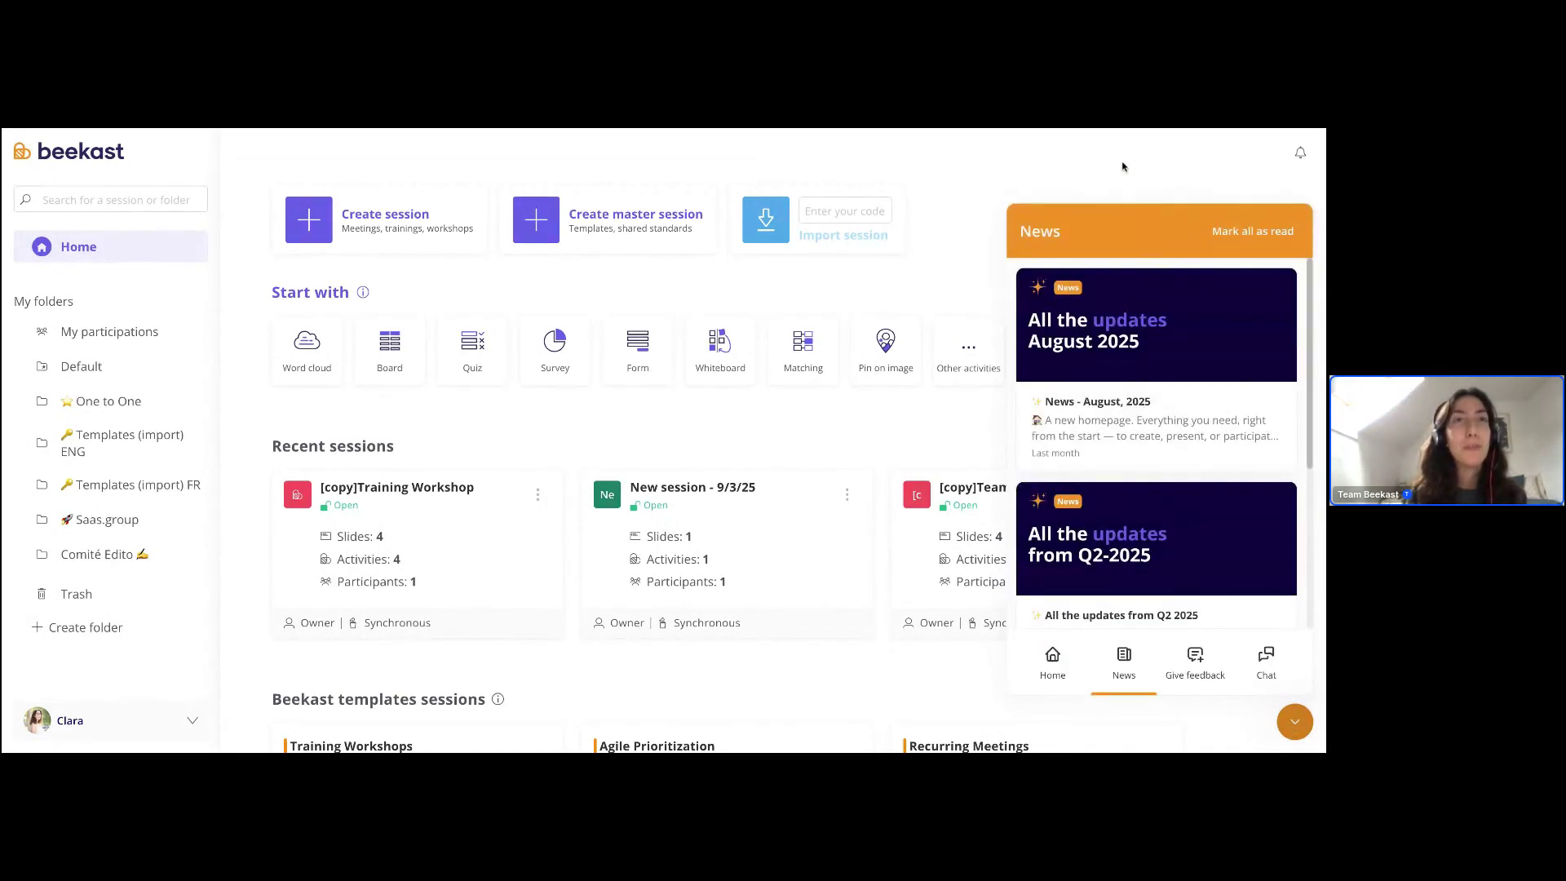
- Close the News panel and scroll over the home page's three recent sessions
{"action": "left_click", "coordinate": [1295, 726]}
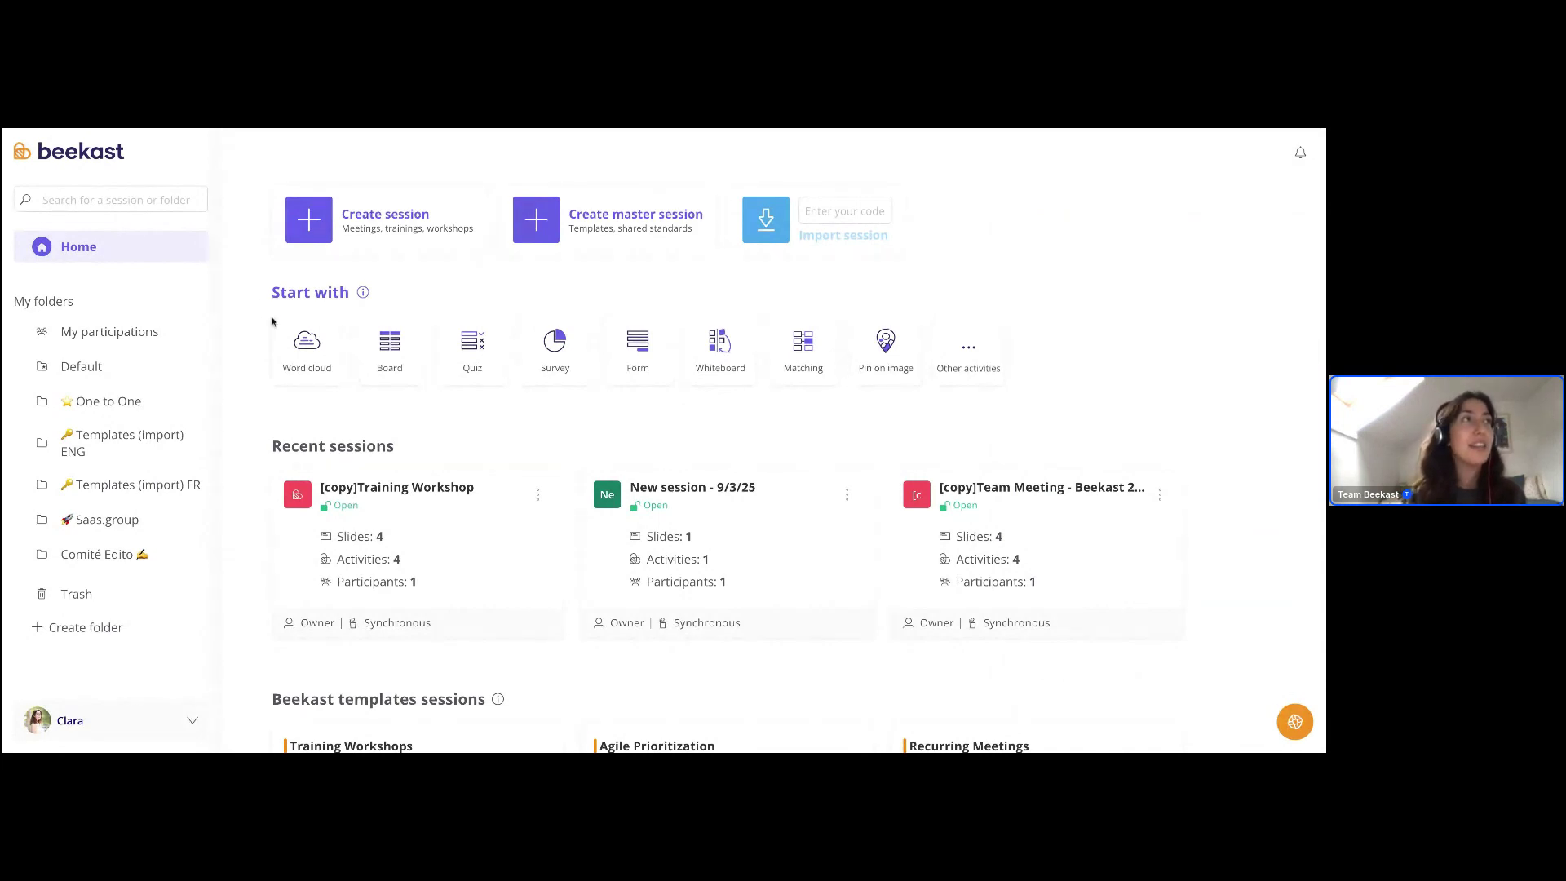
{"action": "scroll", "coordinate": [262, 311], "scroll_direction": "down", "scroll_amount": 3}
{"action": "scroll", "coordinate": [254, 241], "scroll_direction": "up", "scroll_amount": 3}
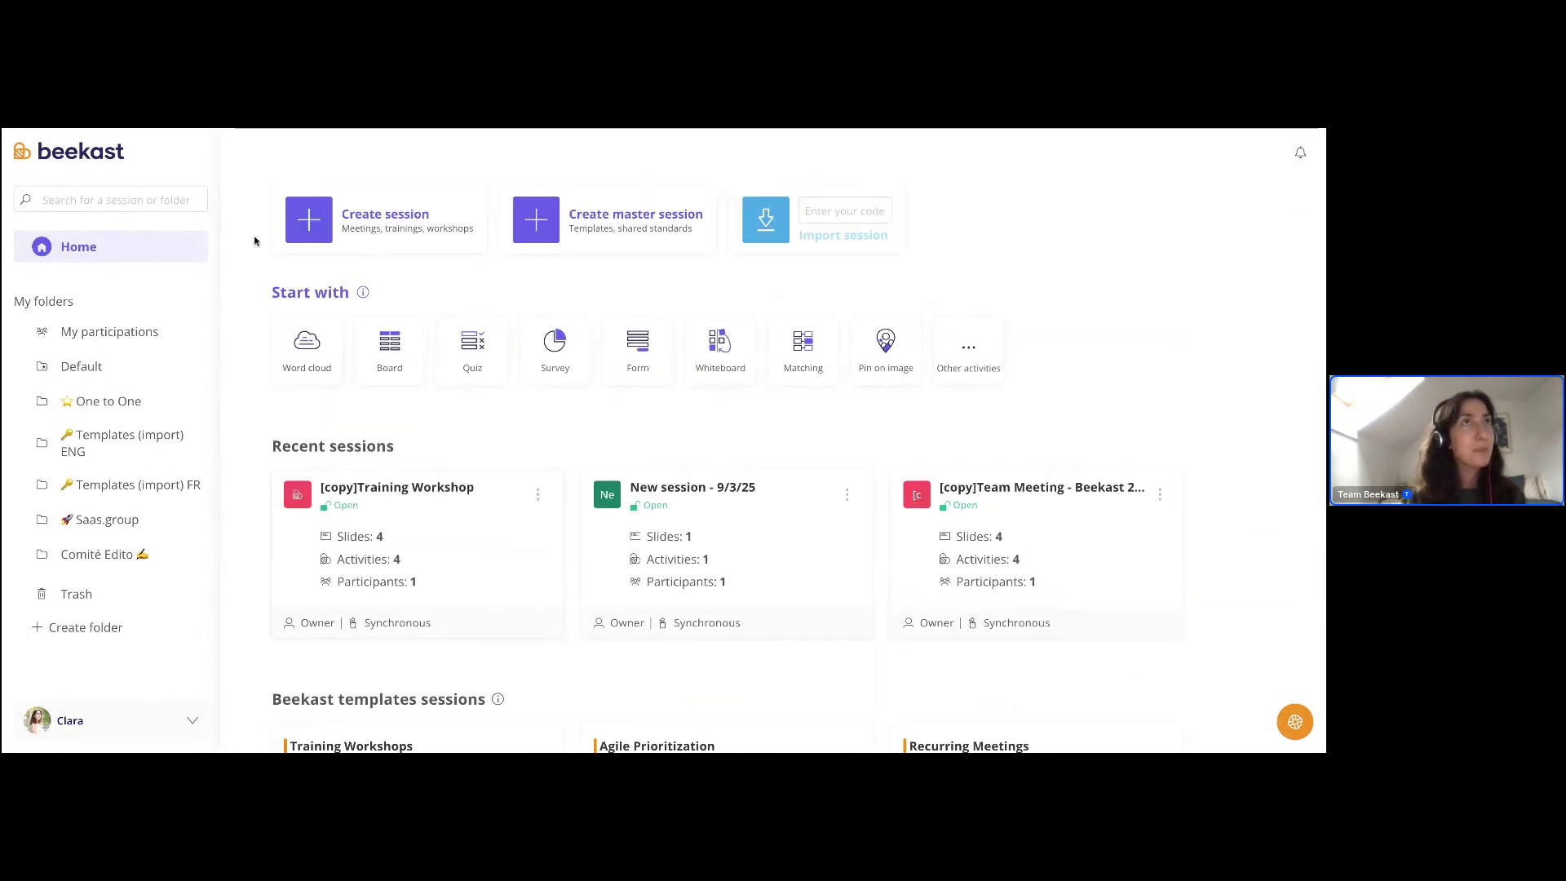